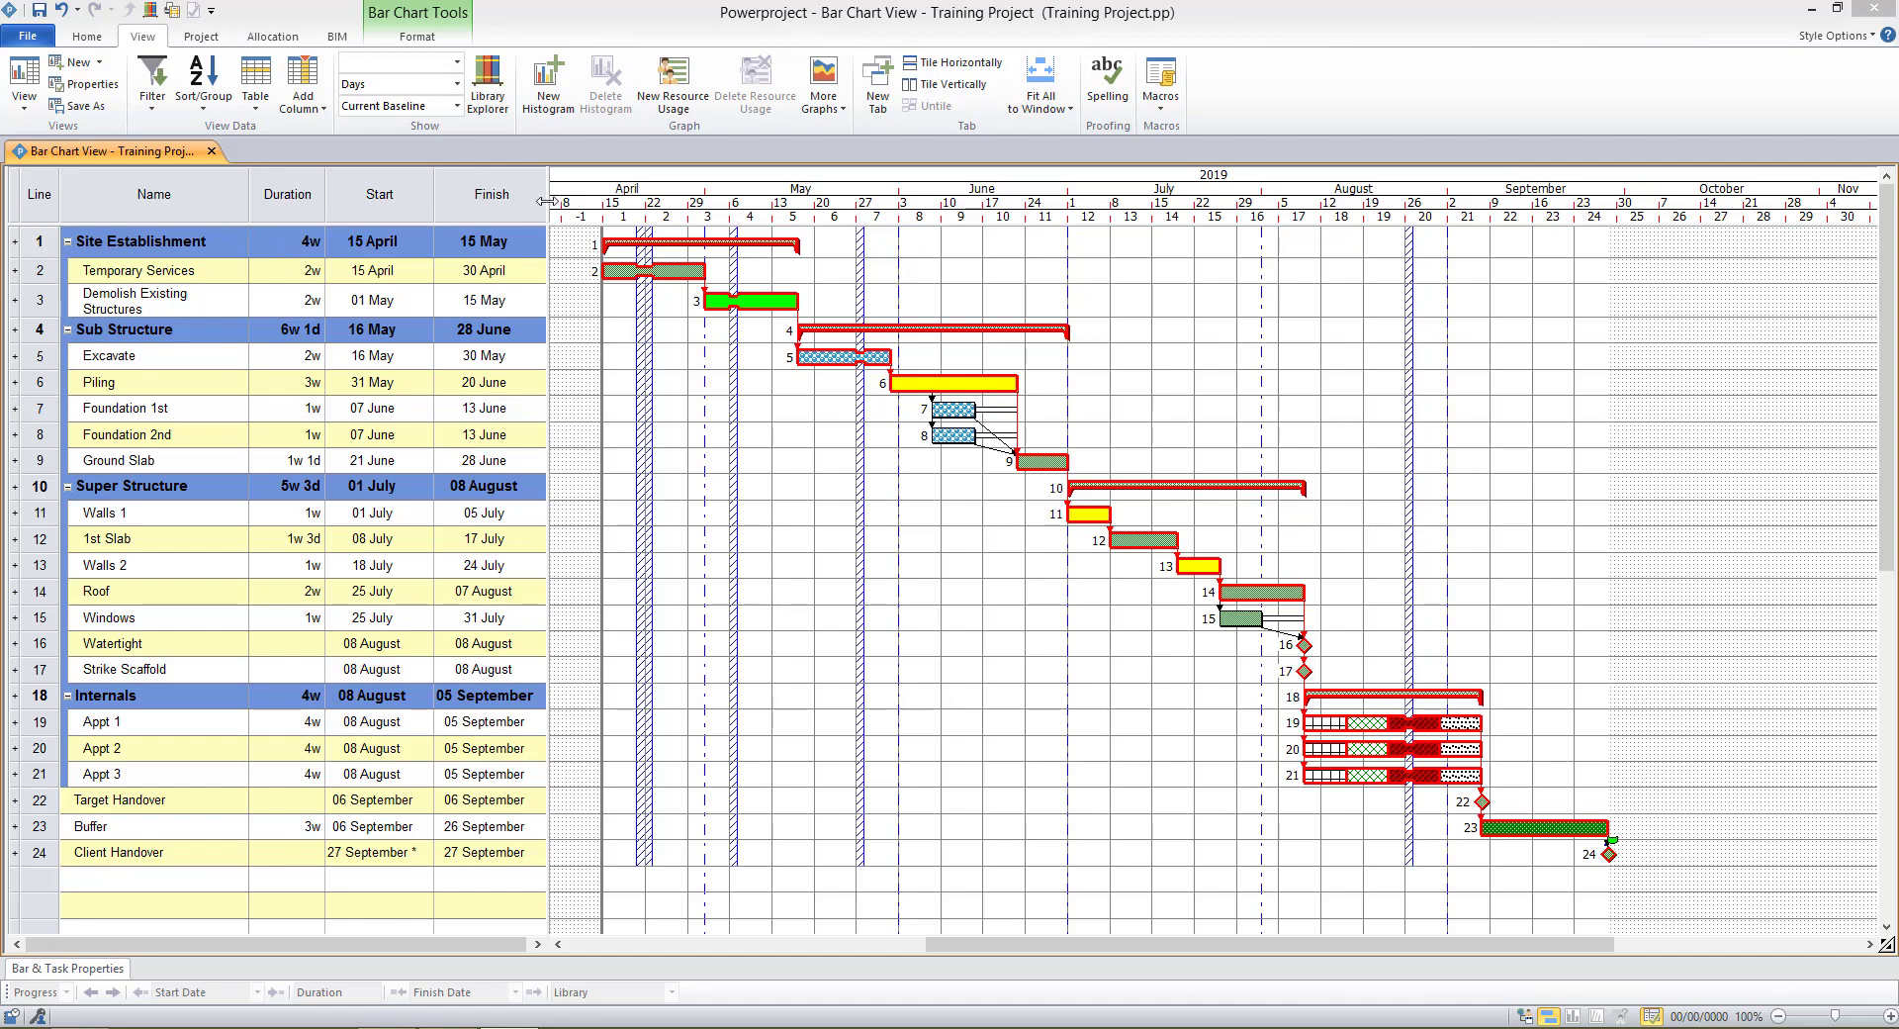
Widen the table area slightly beyond the Finish column and highlight the Name, Duration, Start and Finish columns in turn
{"action": "left_click_drag", "start_coordinate": [543, 201], "coordinate": [607, 201]}
{"action": "left_click", "coordinate": [213, 194]}
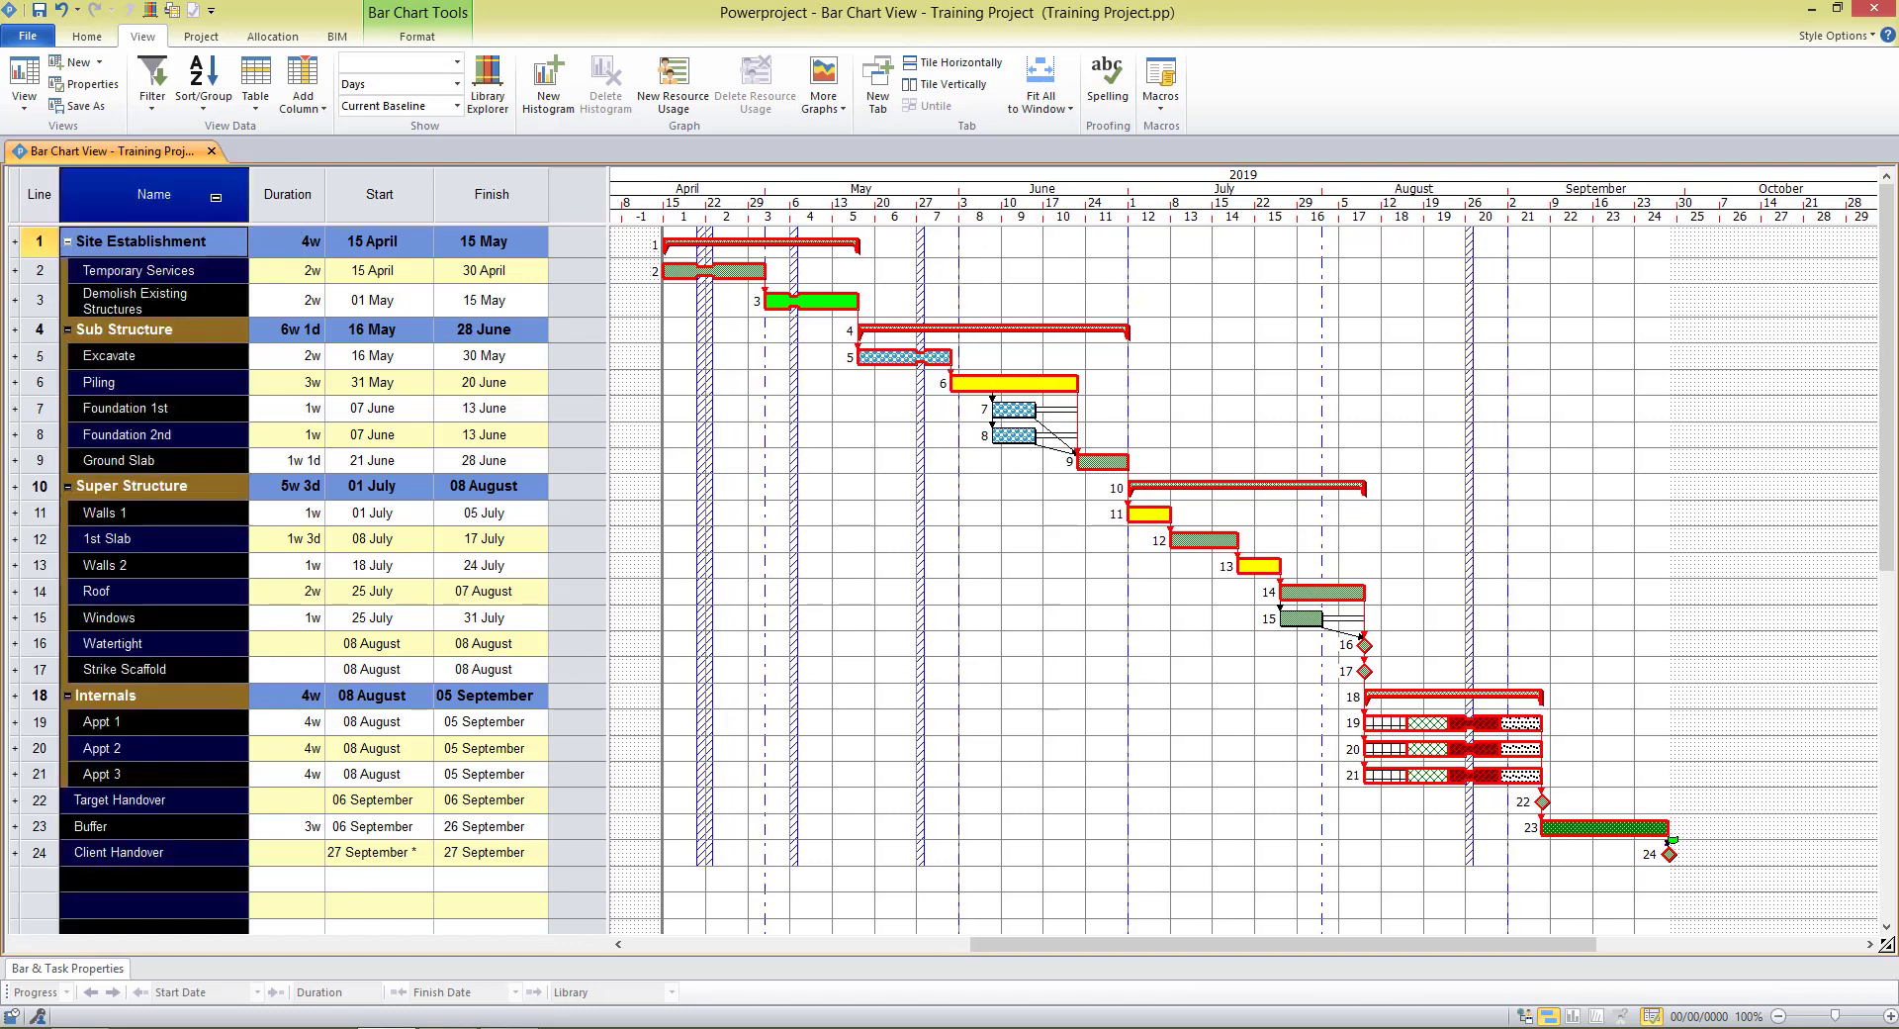
{"action": "left_click", "coordinate": [302, 194]}
{"action": "left_click", "coordinate": [379, 195]}
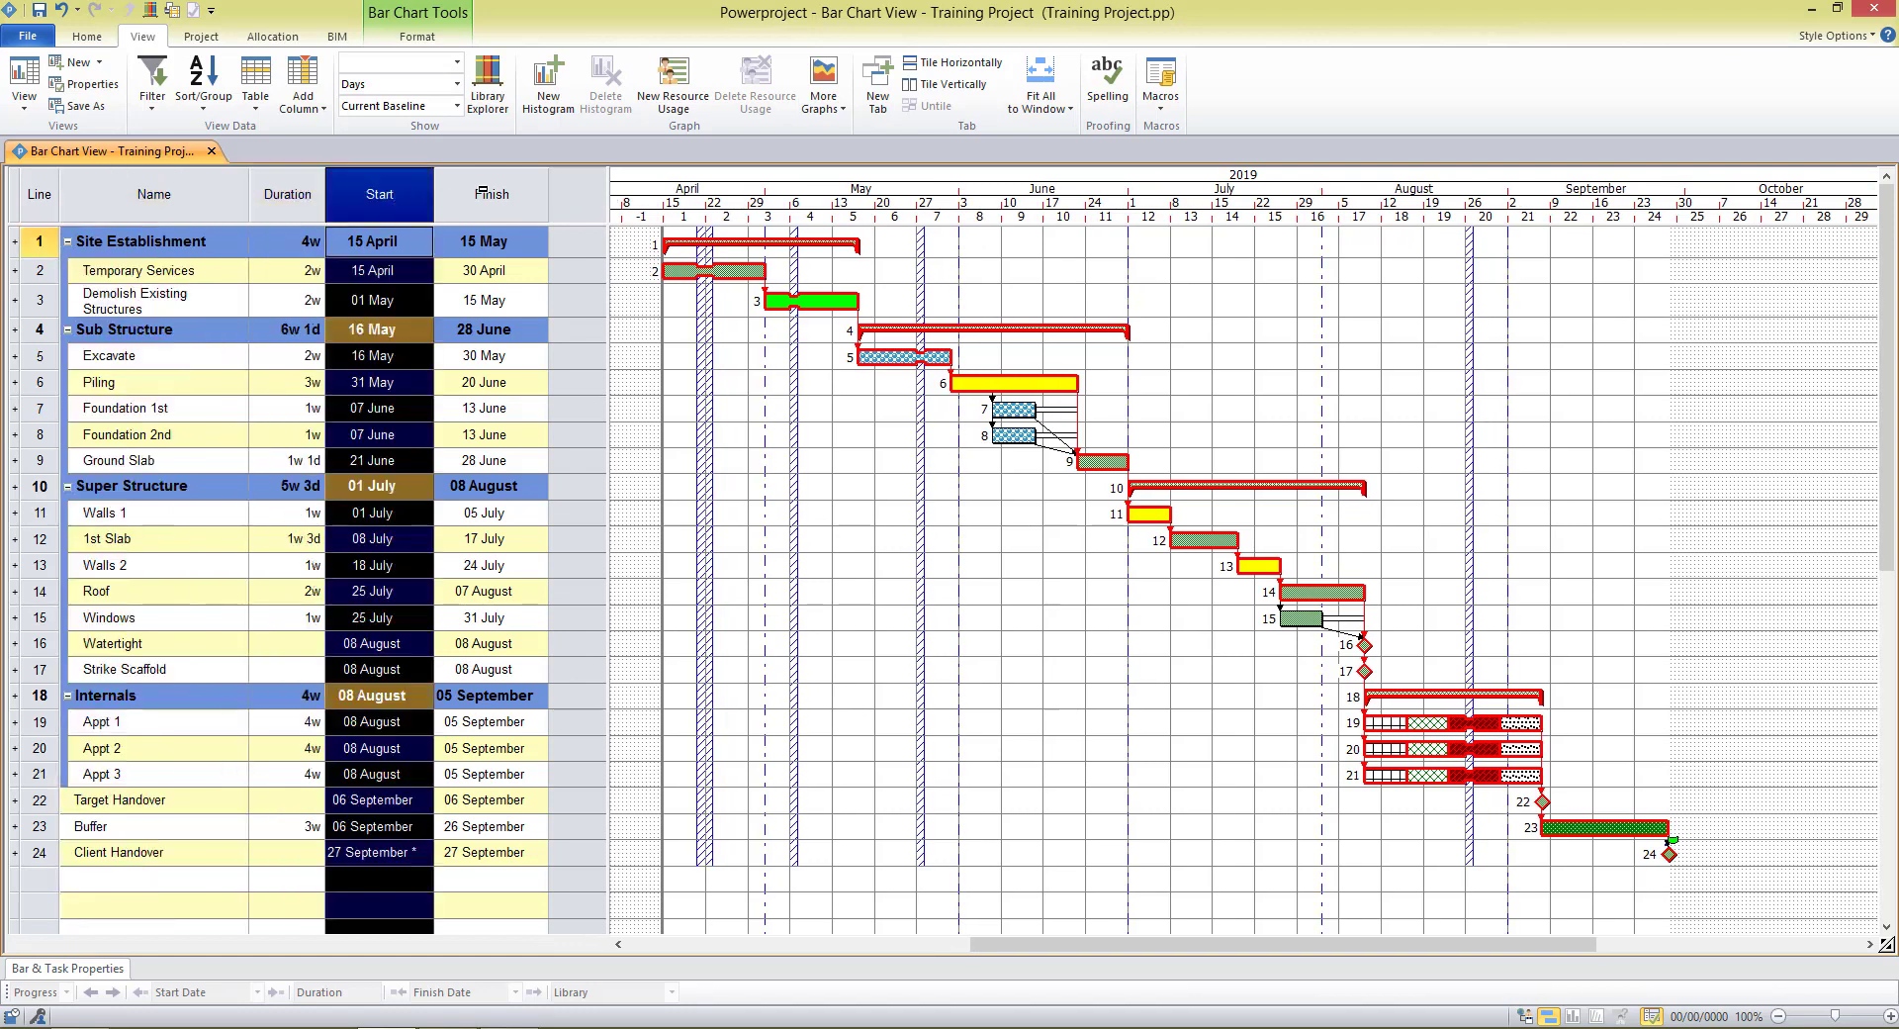
{"action": "left_click", "coordinate": [488, 193]}
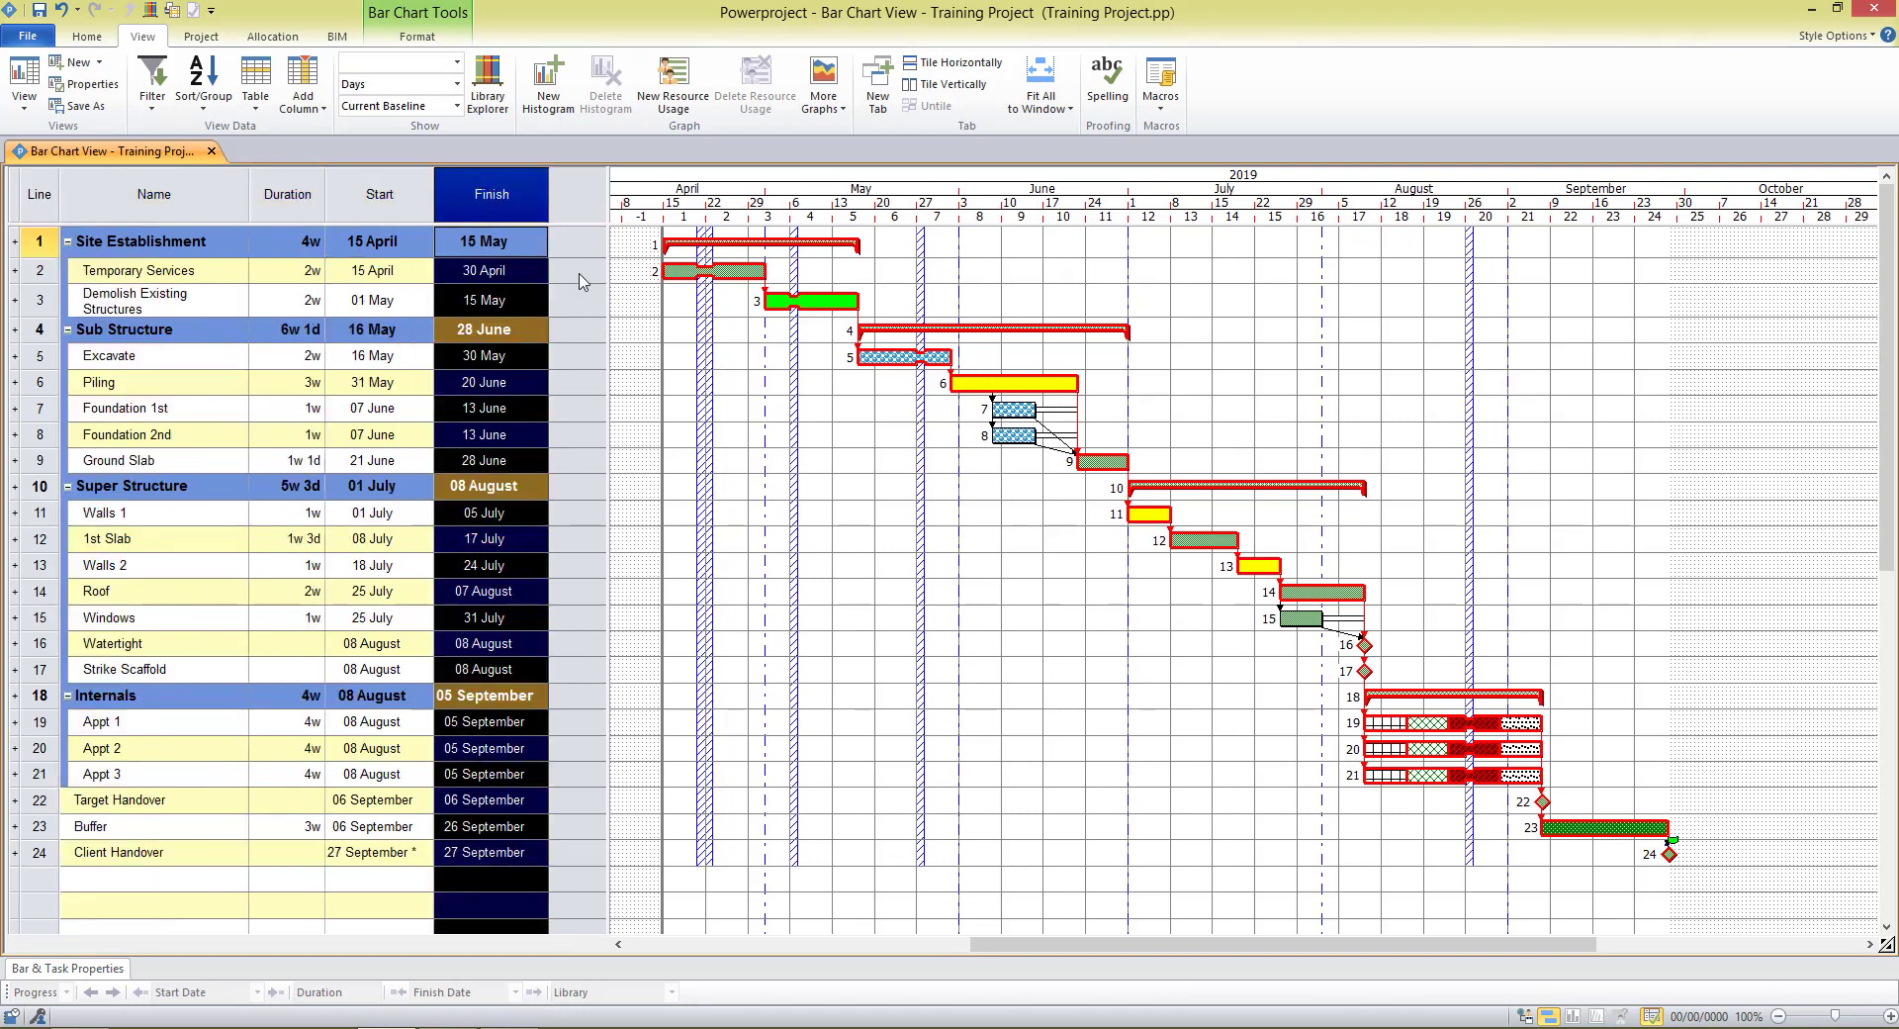
Add a Notes column from the Identification fields beside the Finish column, keeping its default column definition
{"action": "right_click", "coordinate": [496, 199]}
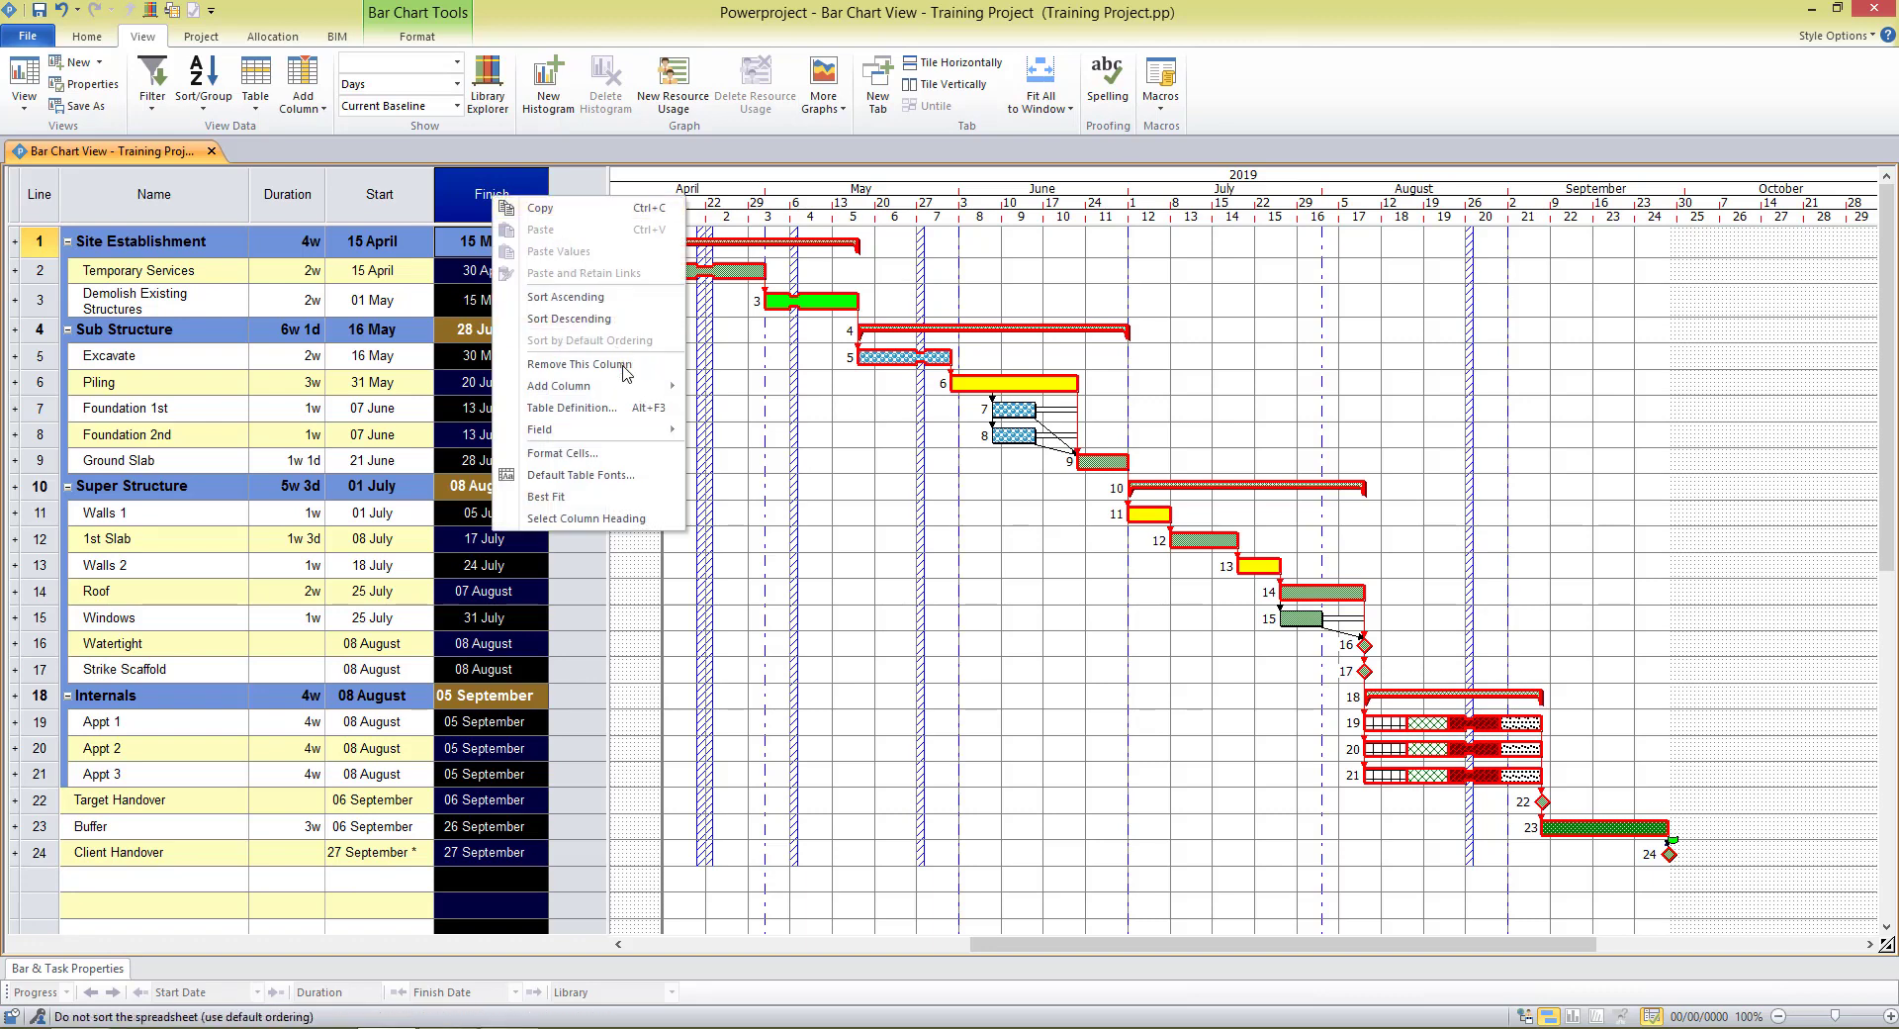
{"action": "mouse_move", "coordinate": [619, 394]}
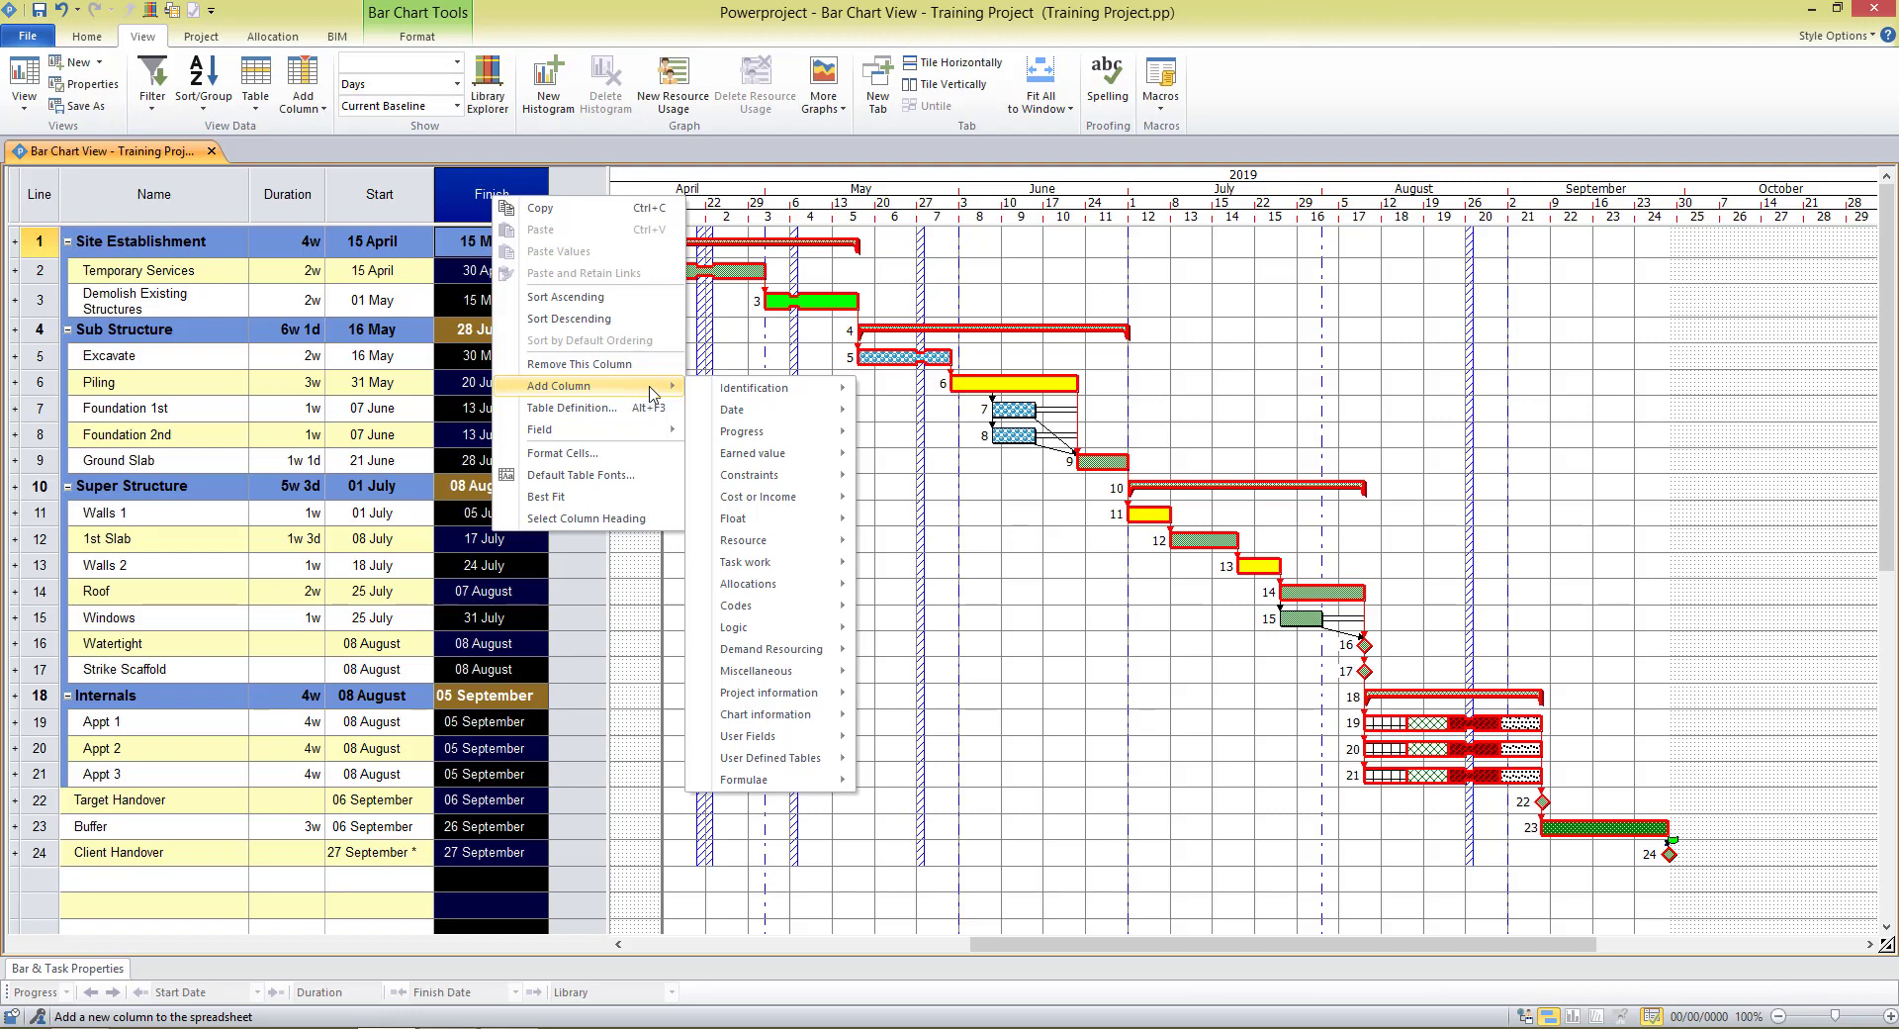
{"action": "mouse_move", "coordinate": [737, 393]}
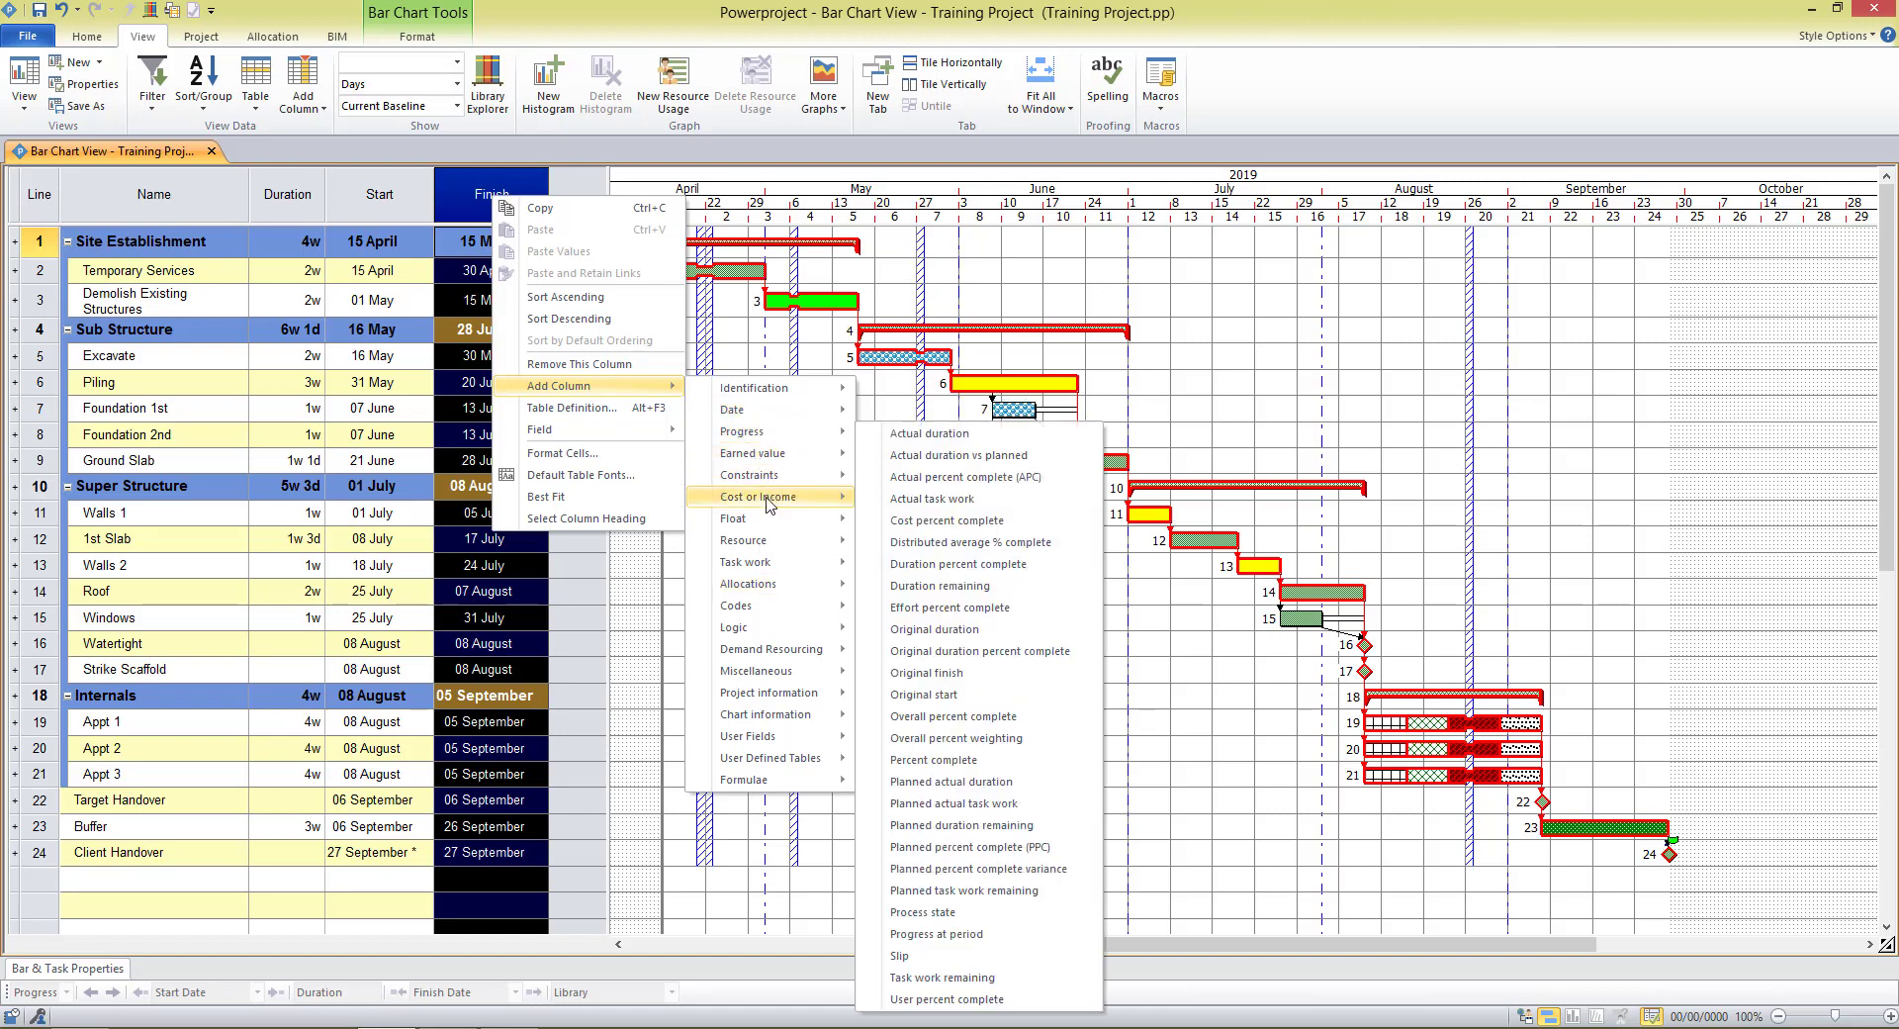
{"action": "mouse_move", "coordinate": [770, 504]}
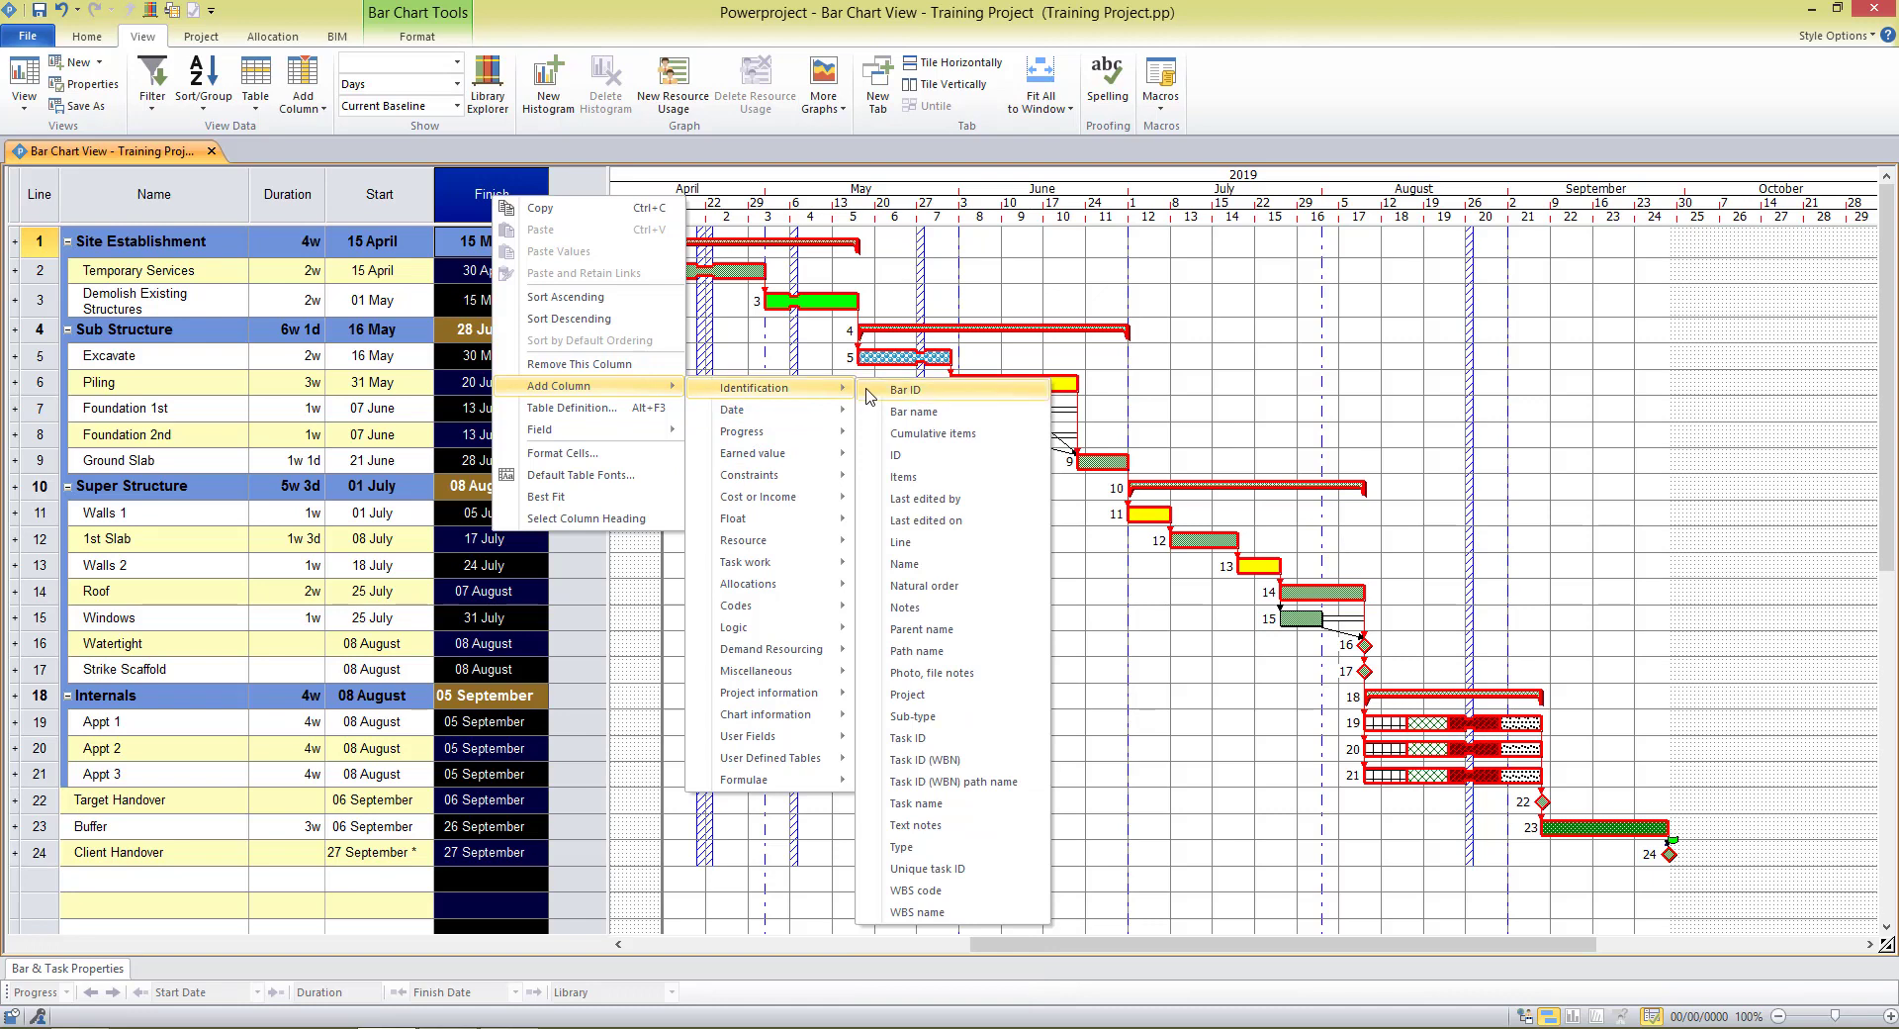
{"action": "left_click", "coordinate": [941, 611]}
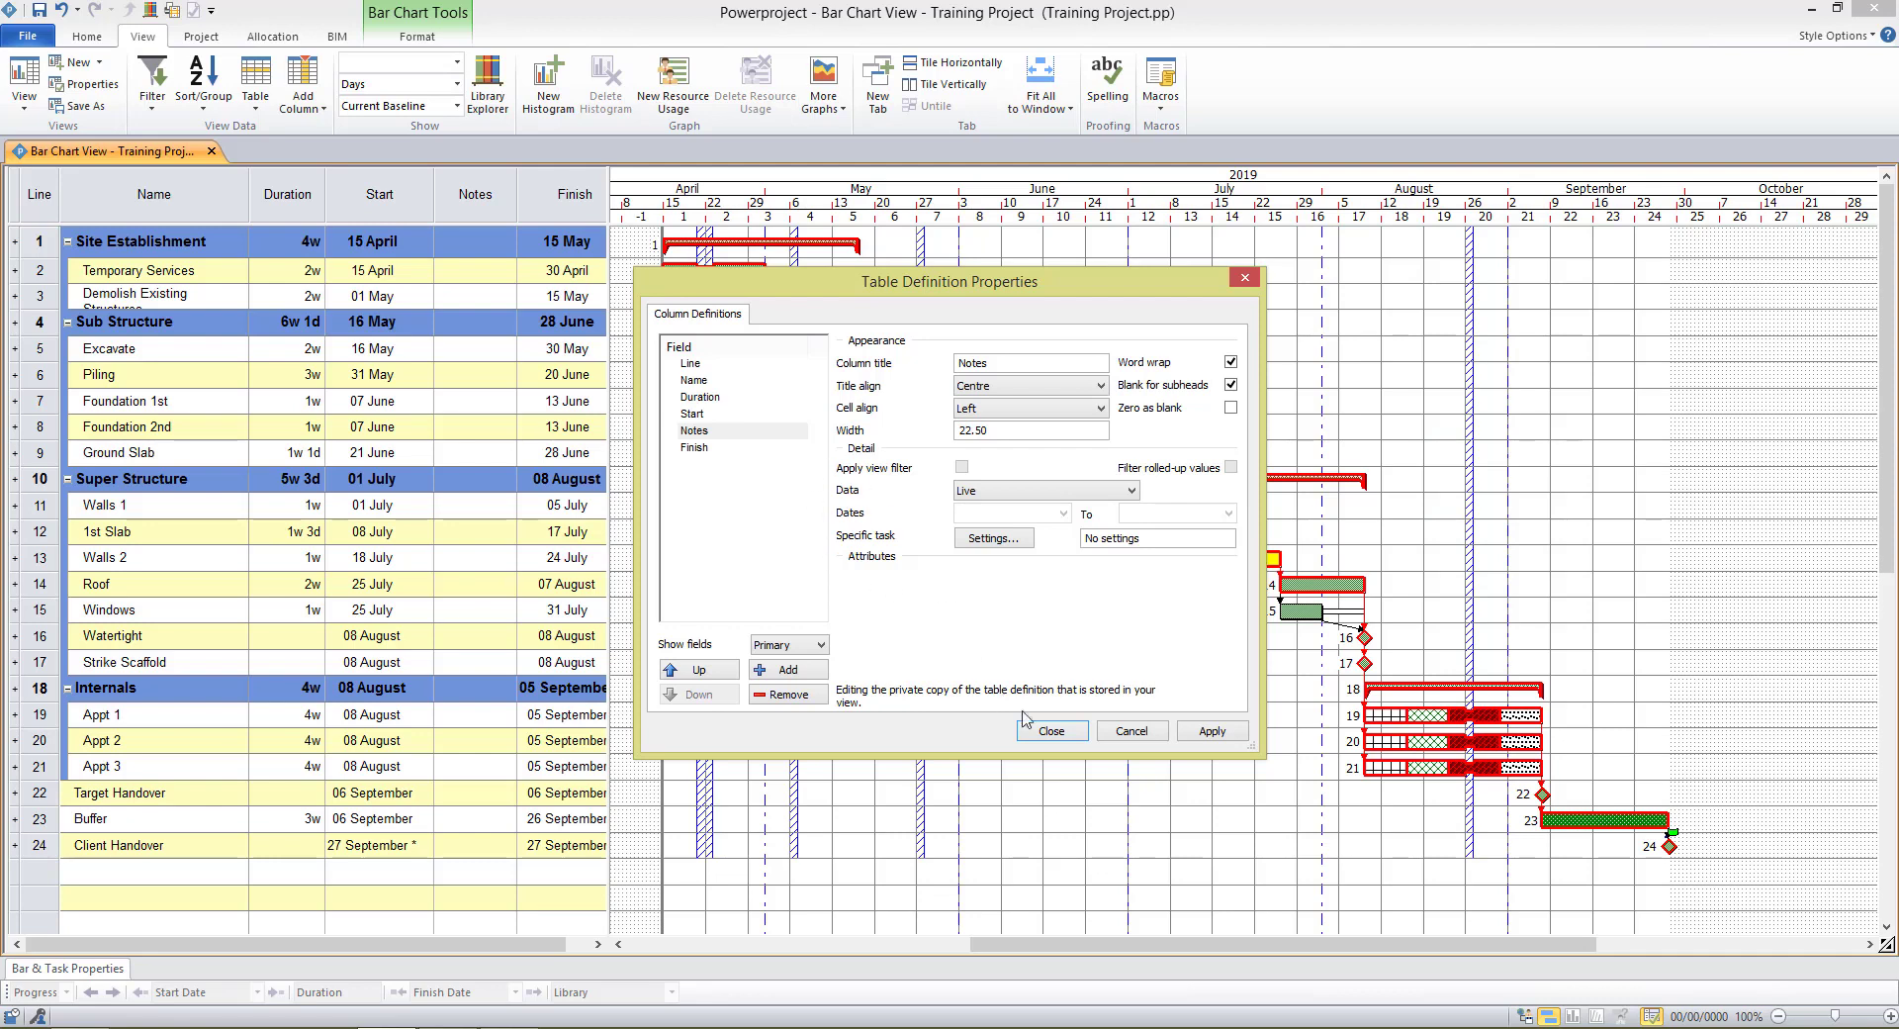
{"action": "left_click", "coordinate": [1051, 731]}
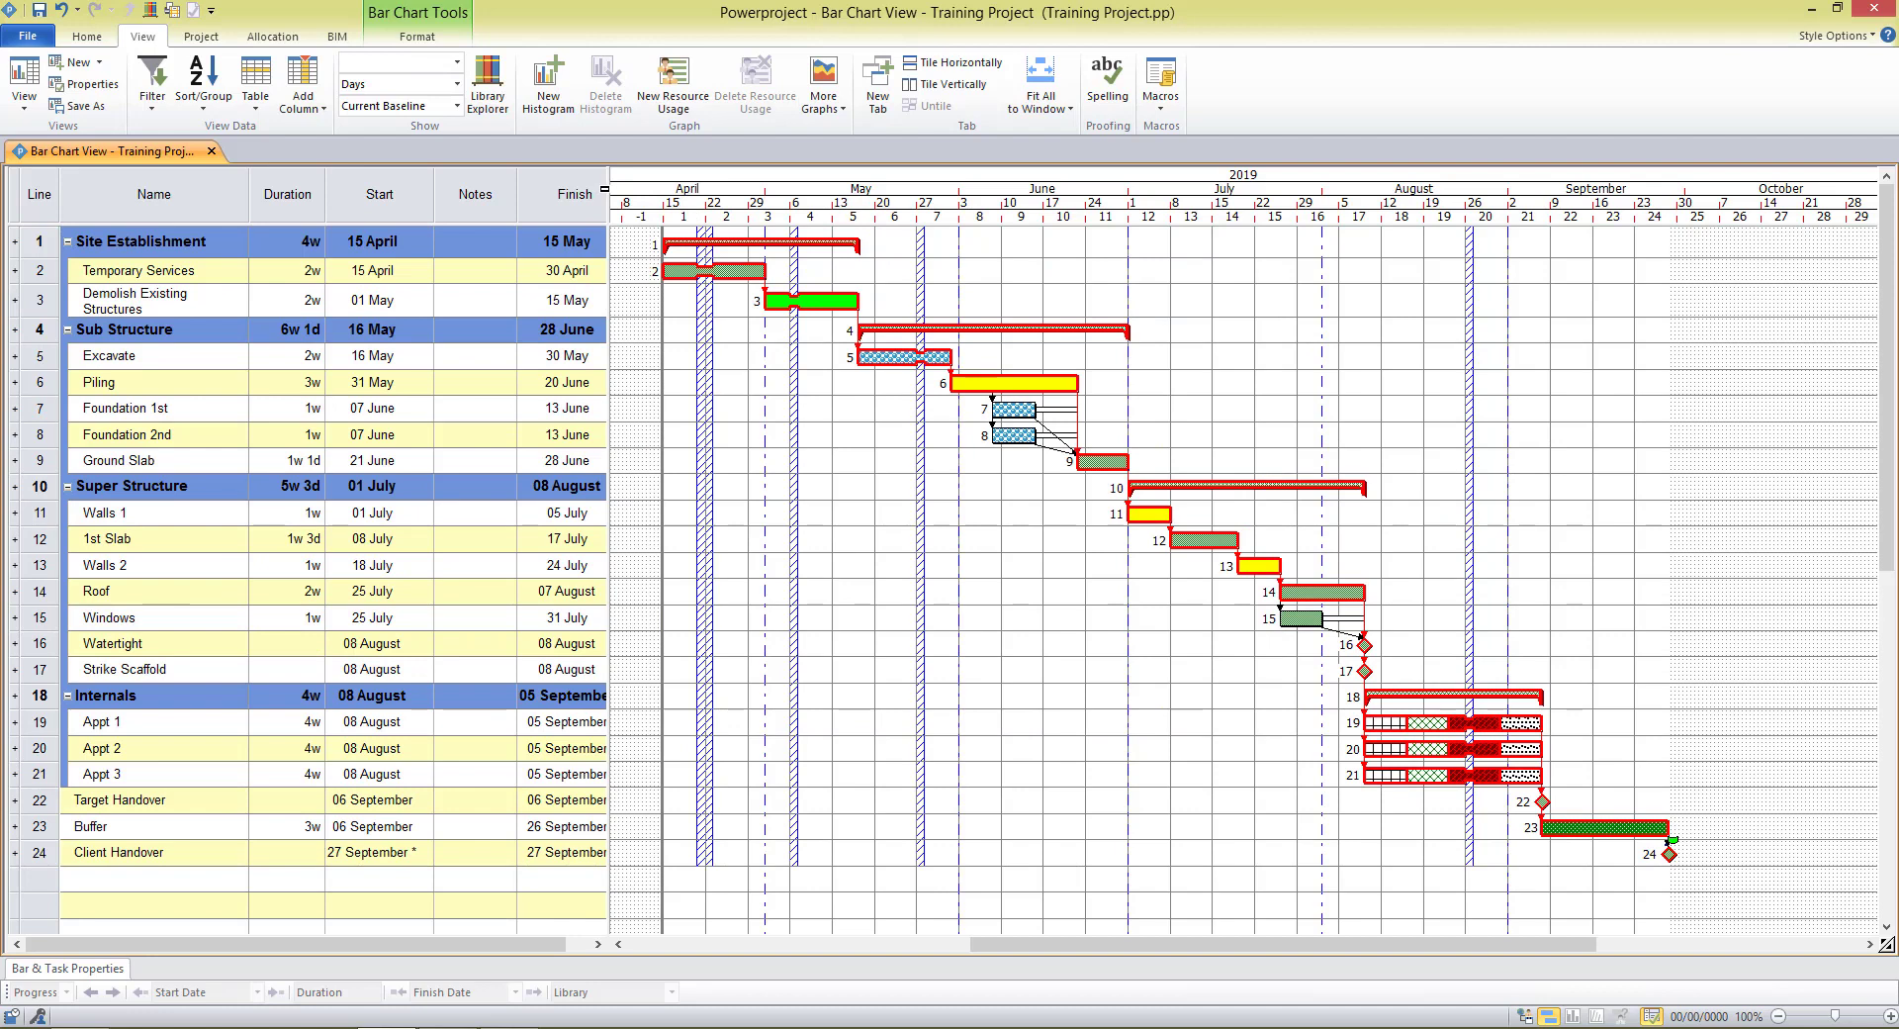
Move the Notes column to the right of Finish and make the column wider
{"action": "left_click_drag", "start_coordinate": [606, 189], "coordinate": [701, 189]}
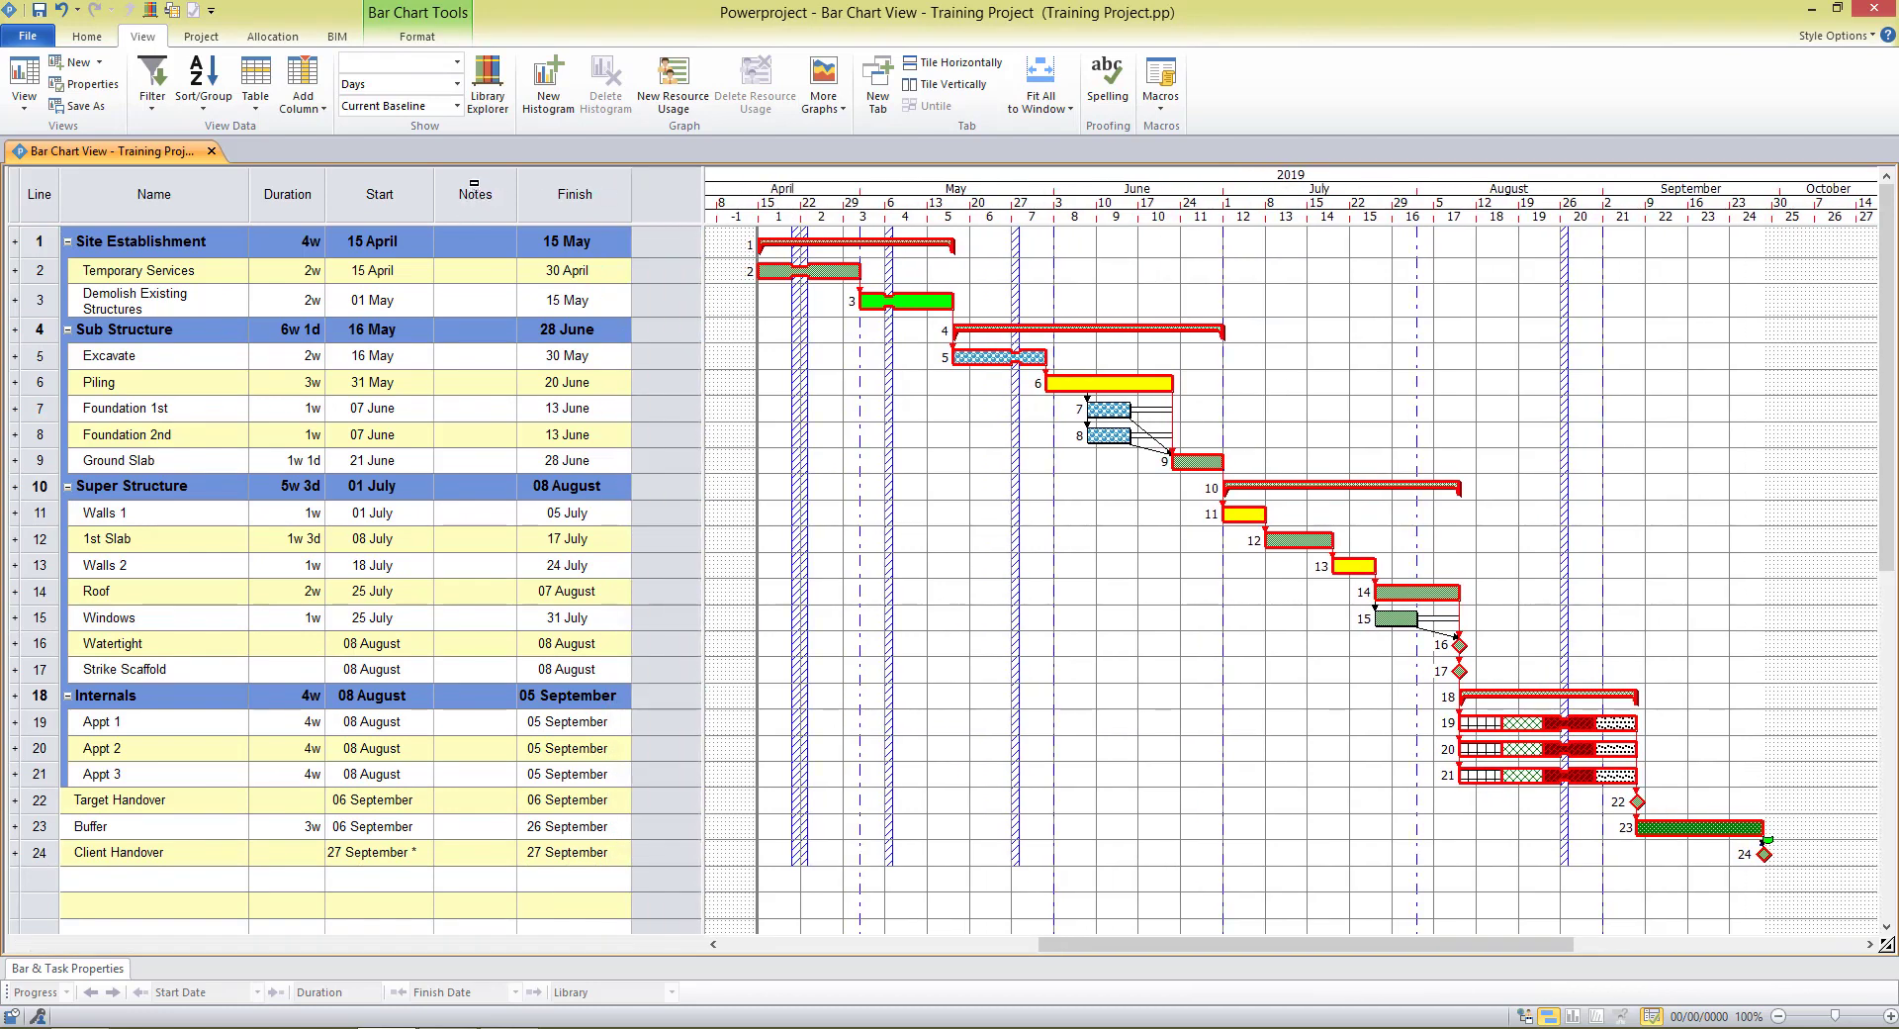
{"action": "left_click_drag", "start_coordinate": [474, 178], "coordinate": [594, 184]}
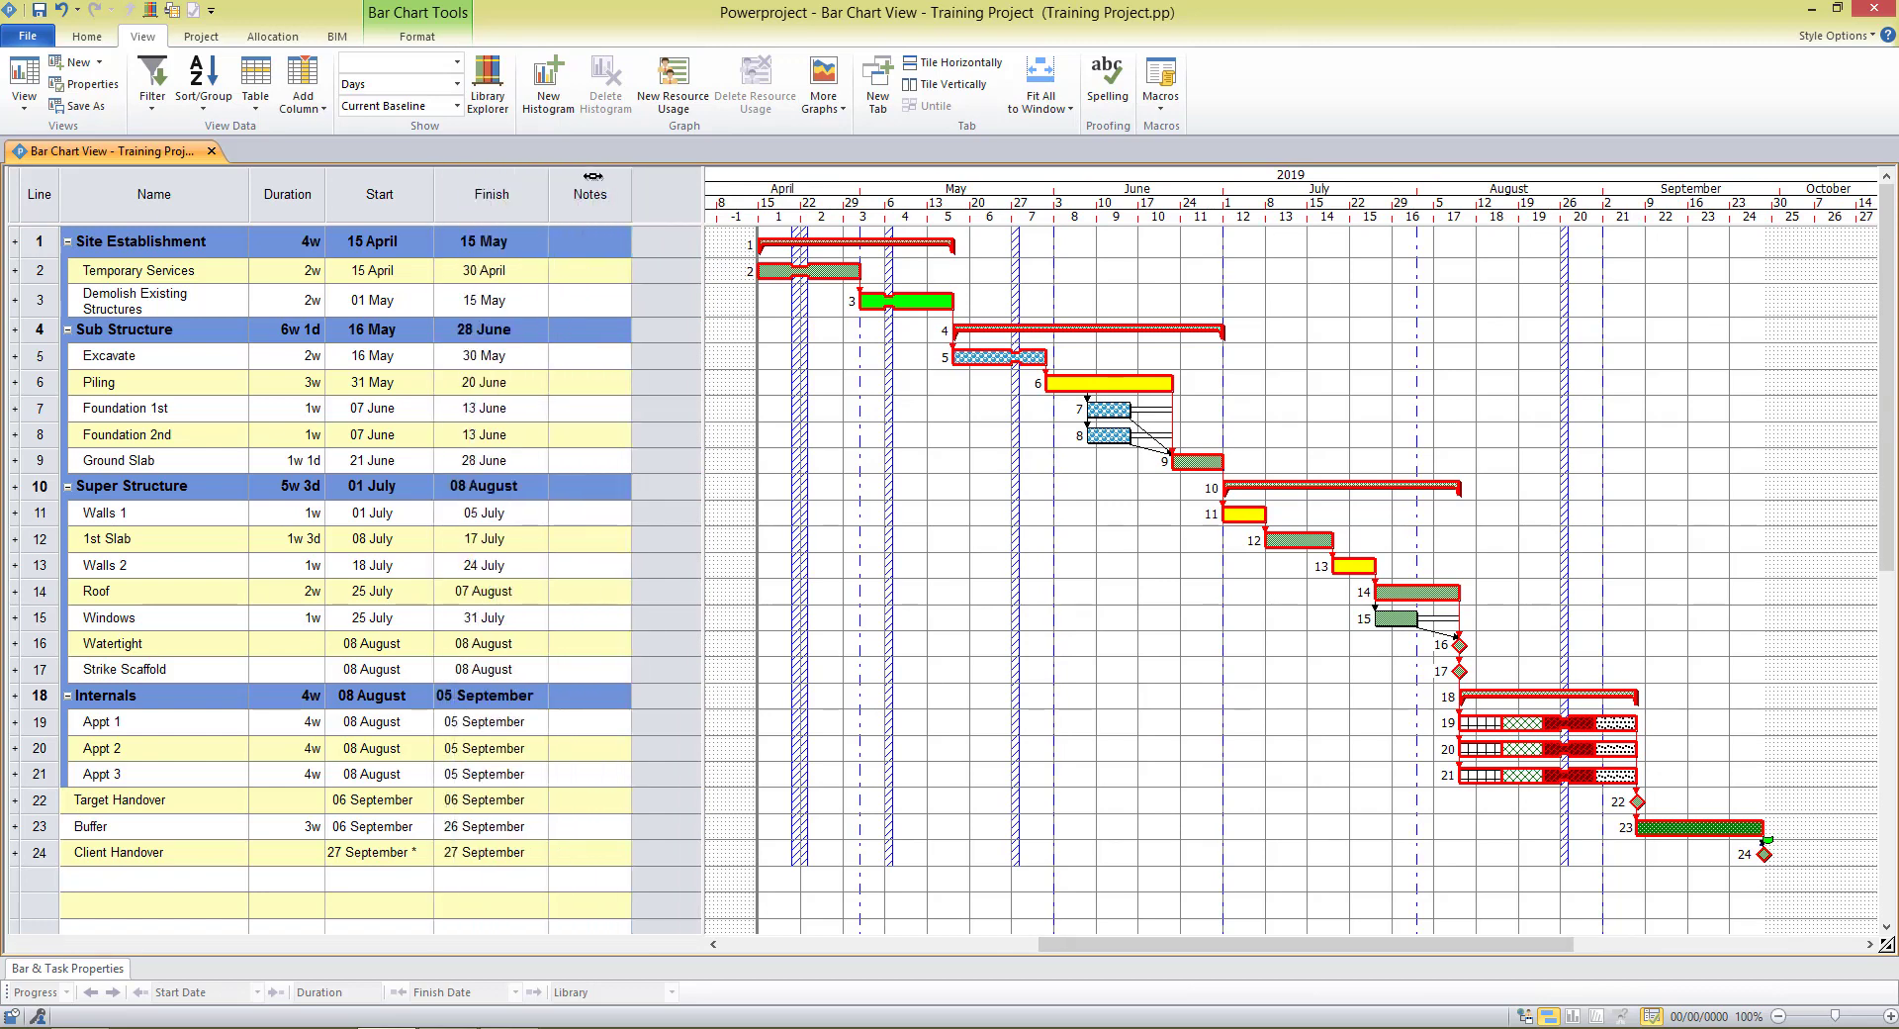
{"action": "left_click_drag", "start_coordinate": [633, 207], "coordinate": [668, 203]}
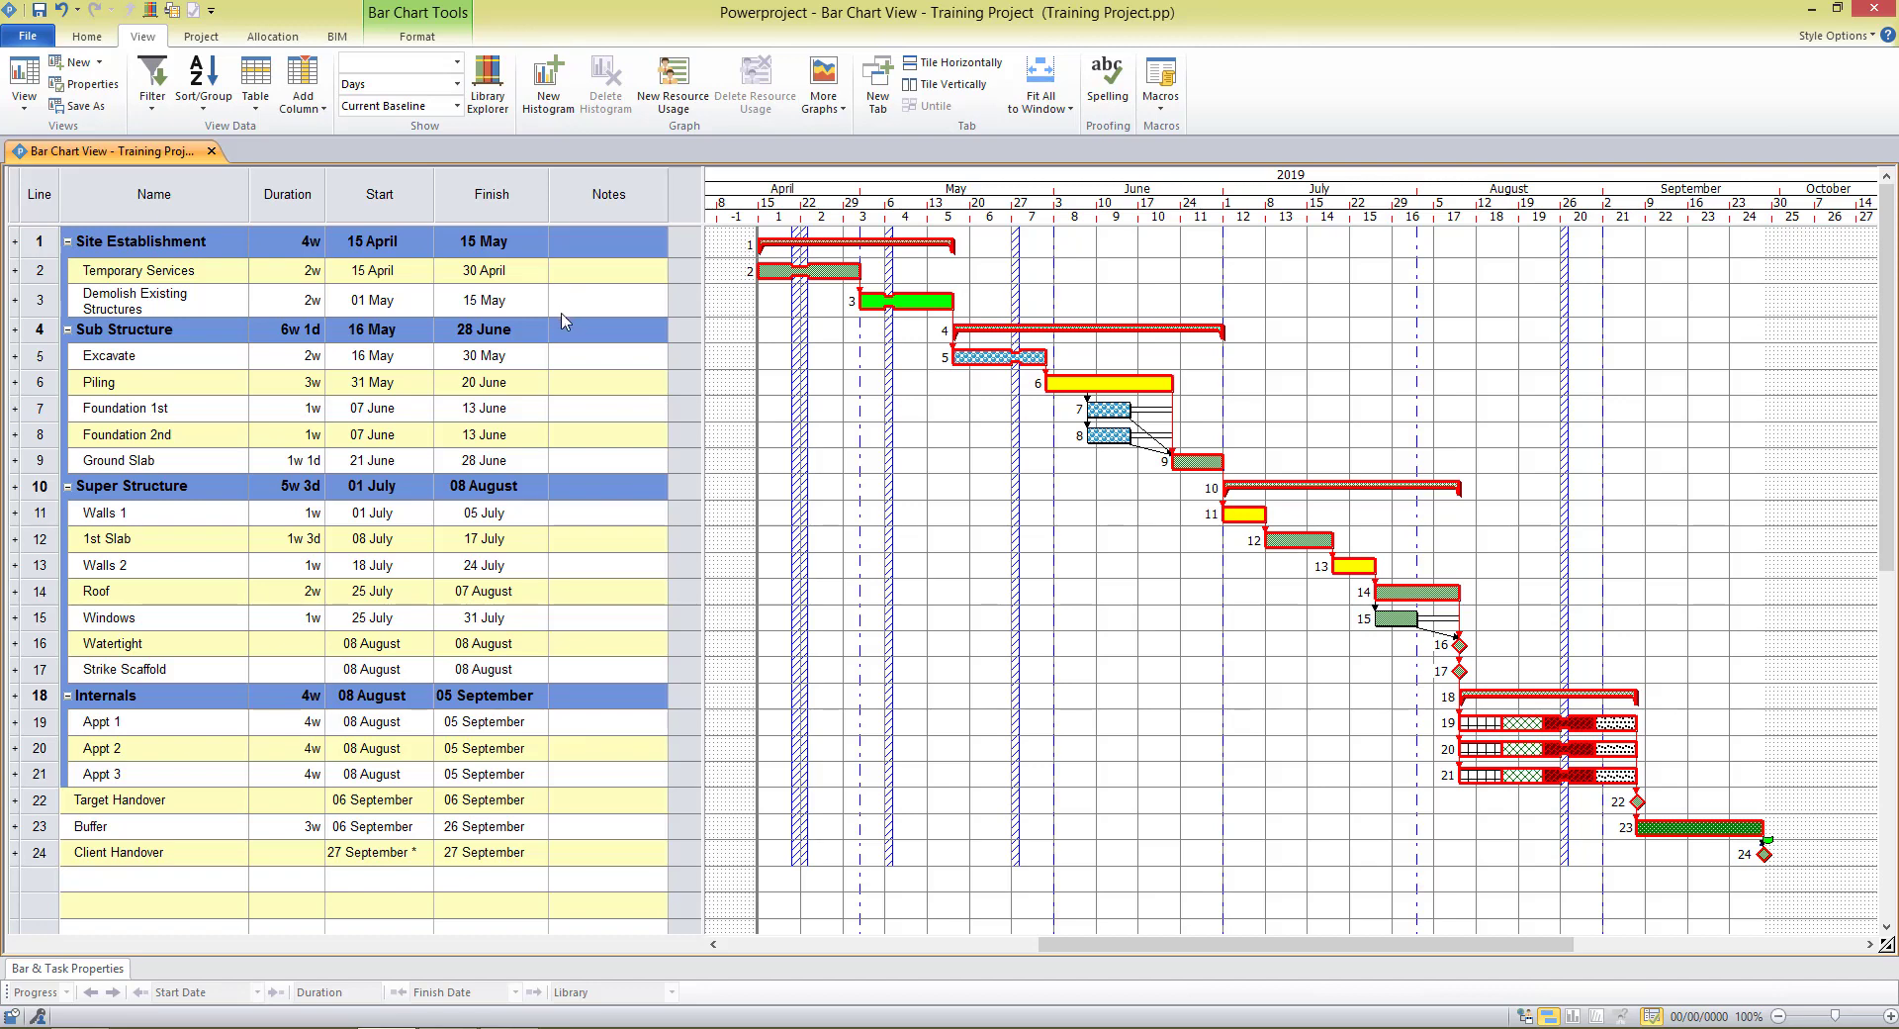
Save the current table layout as "Notes Table" in the Tasks category
{"action": "left_click", "coordinate": [259, 96]}
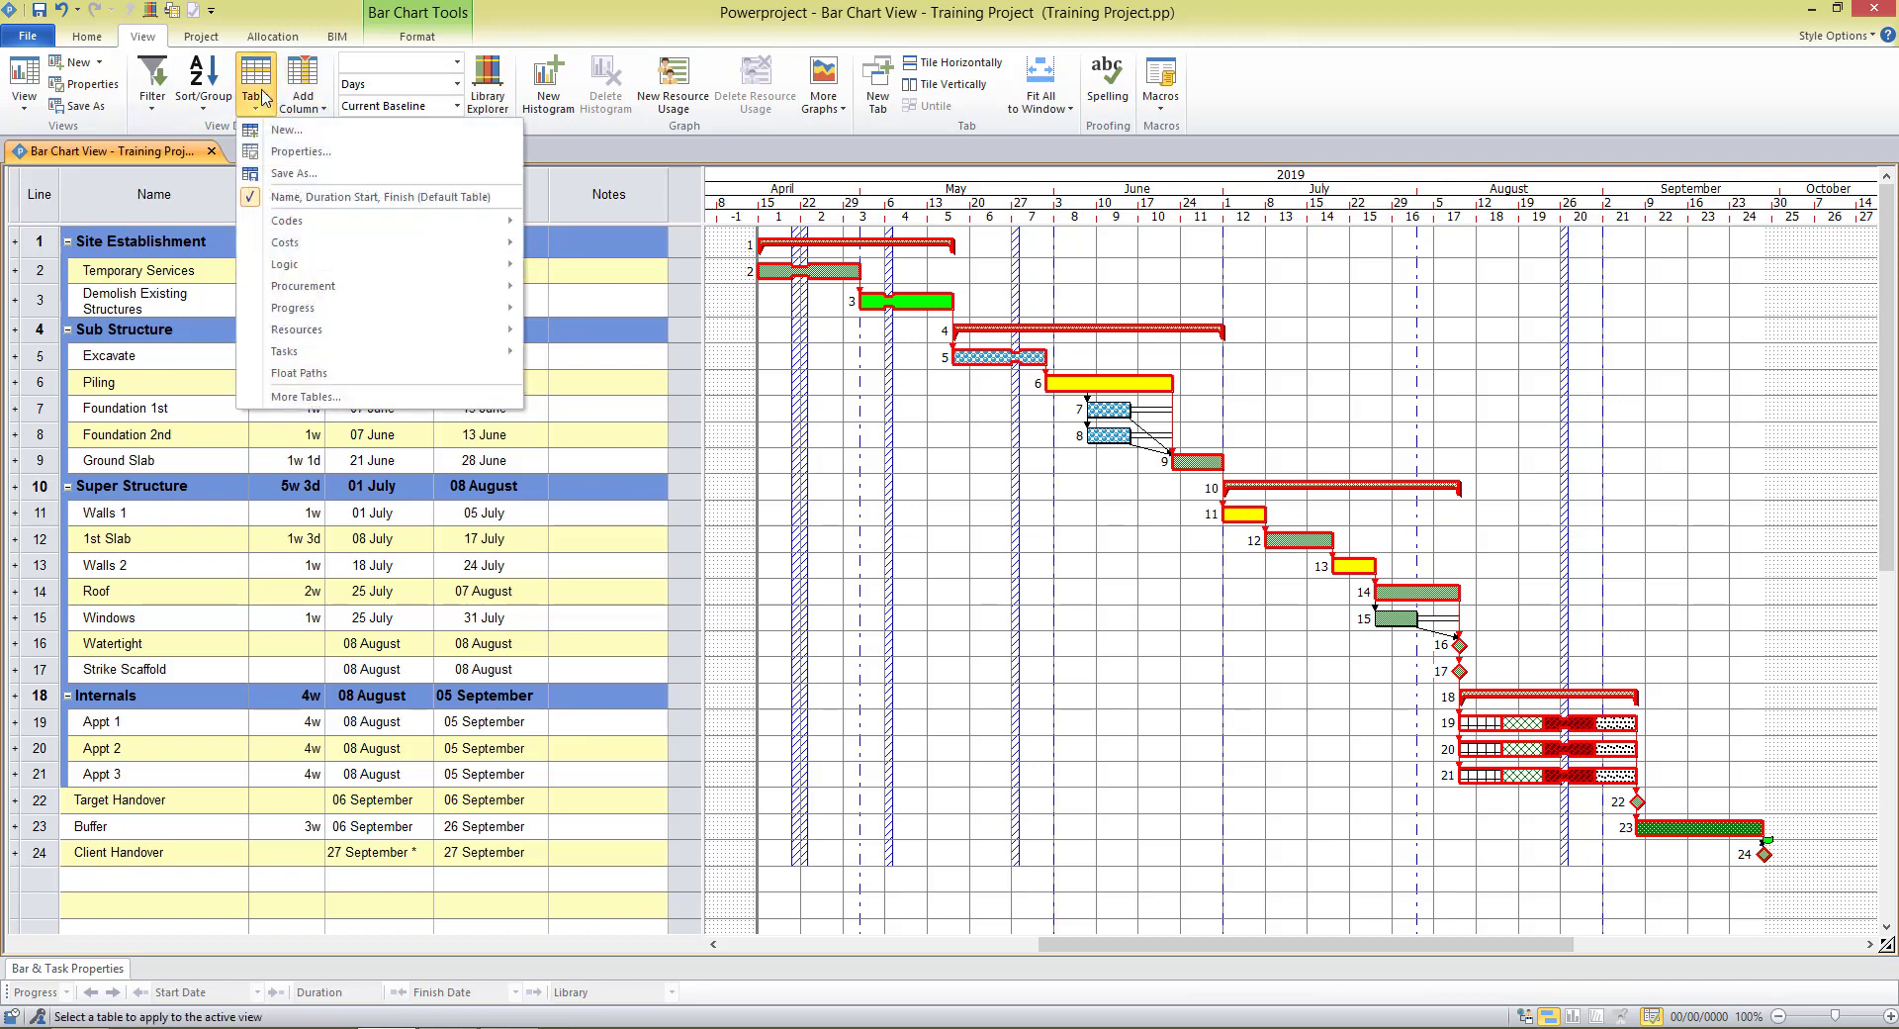
{"action": "left_click", "coordinate": [291, 174]}
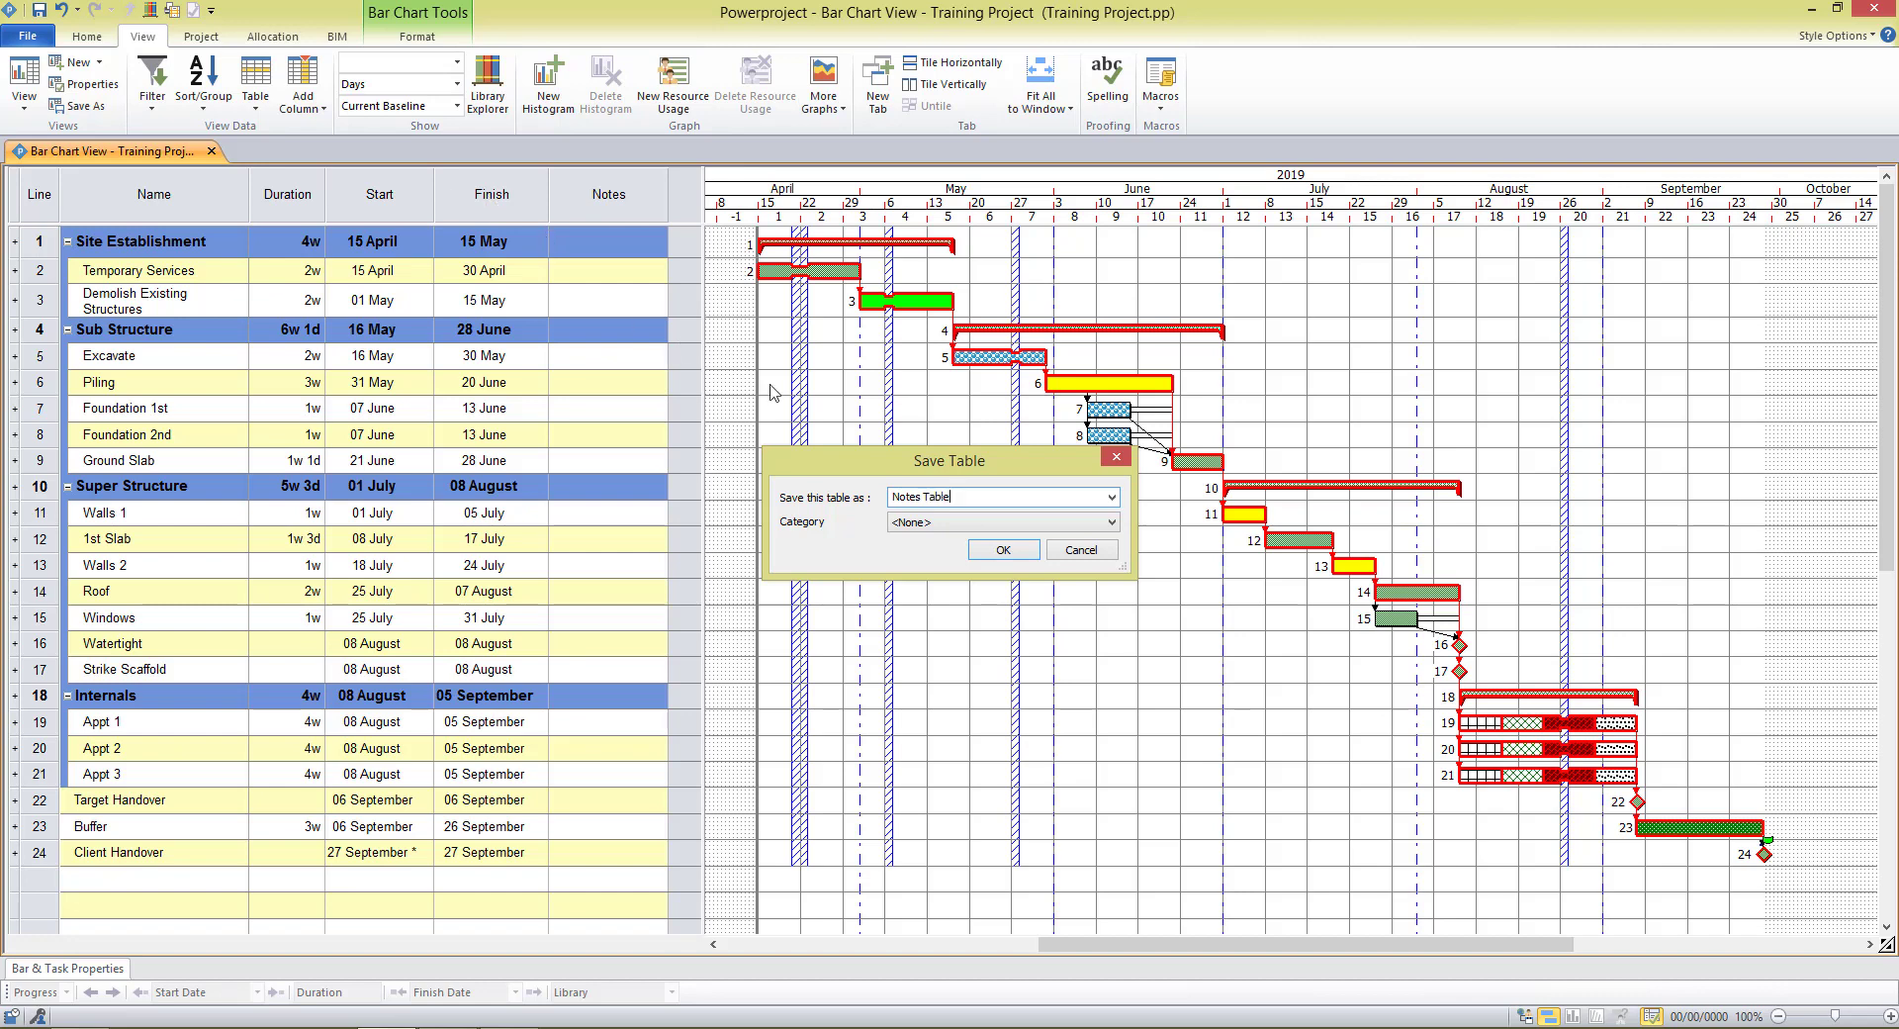
{"action": "left_click", "coordinate": [1112, 524]}
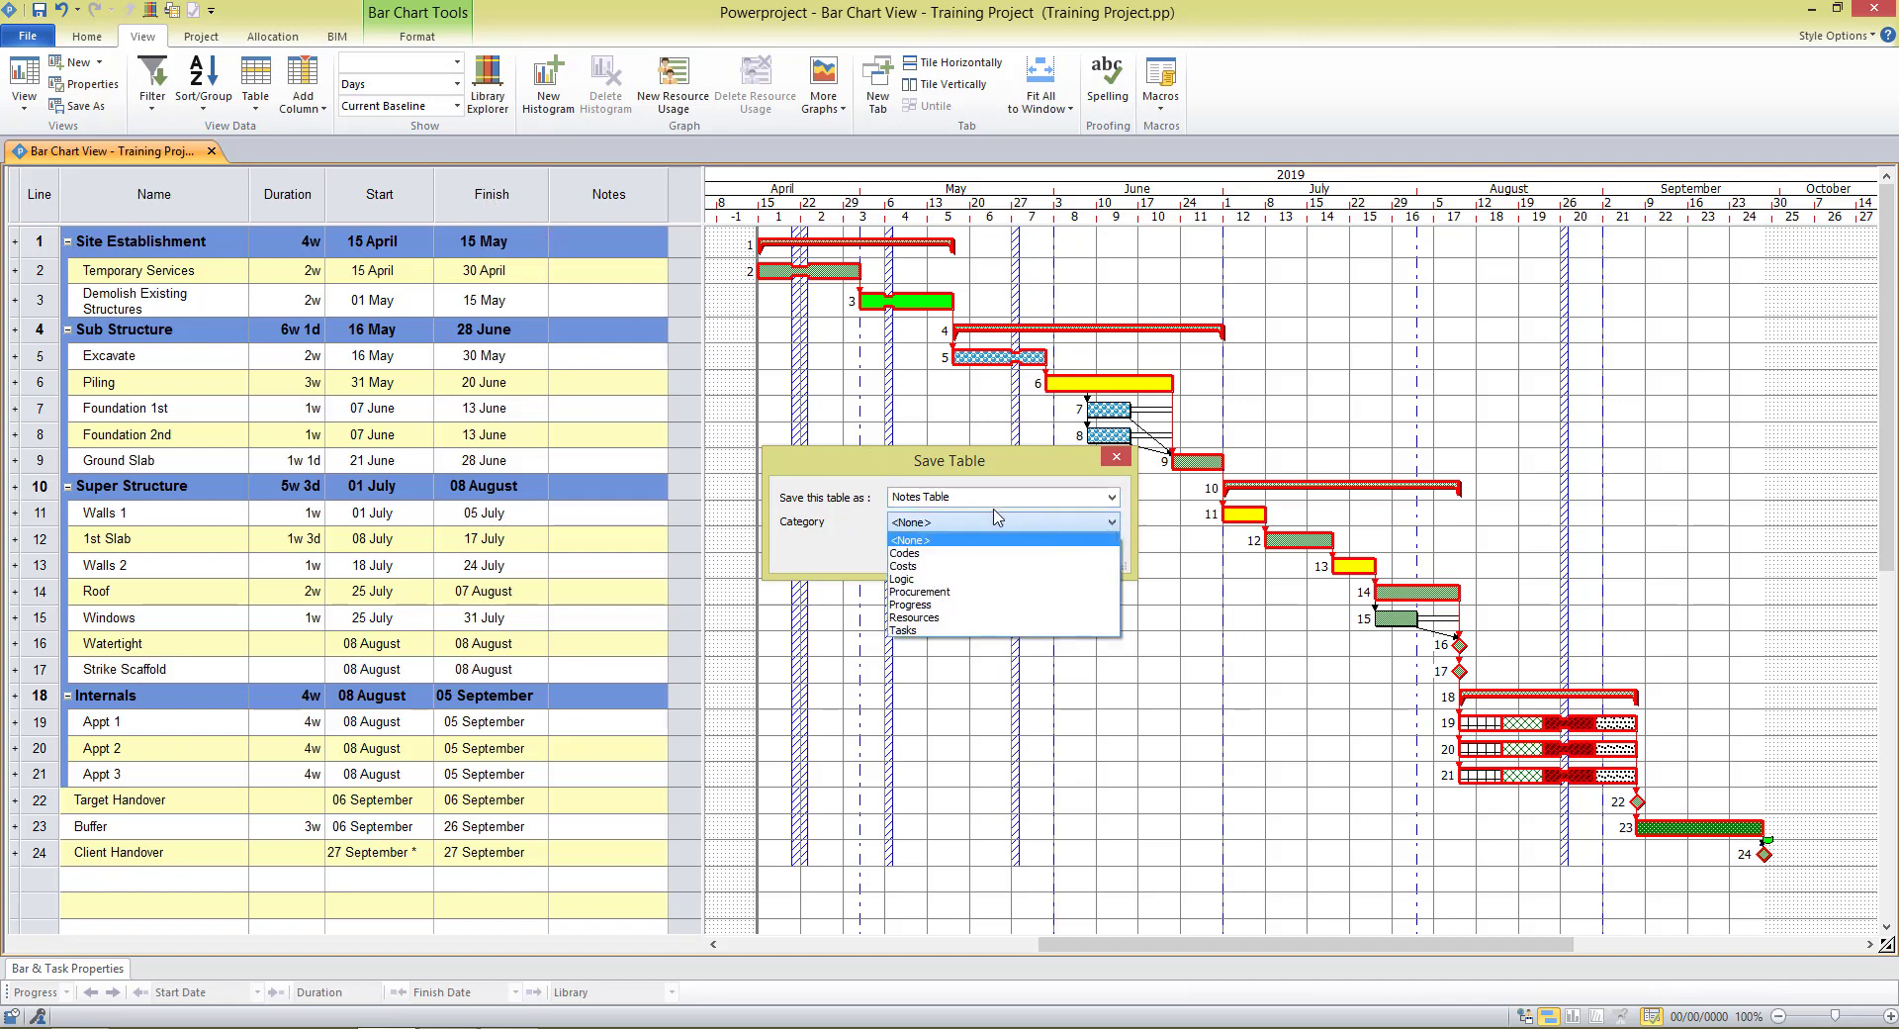
{"action": "left_click", "coordinate": [915, 631]}
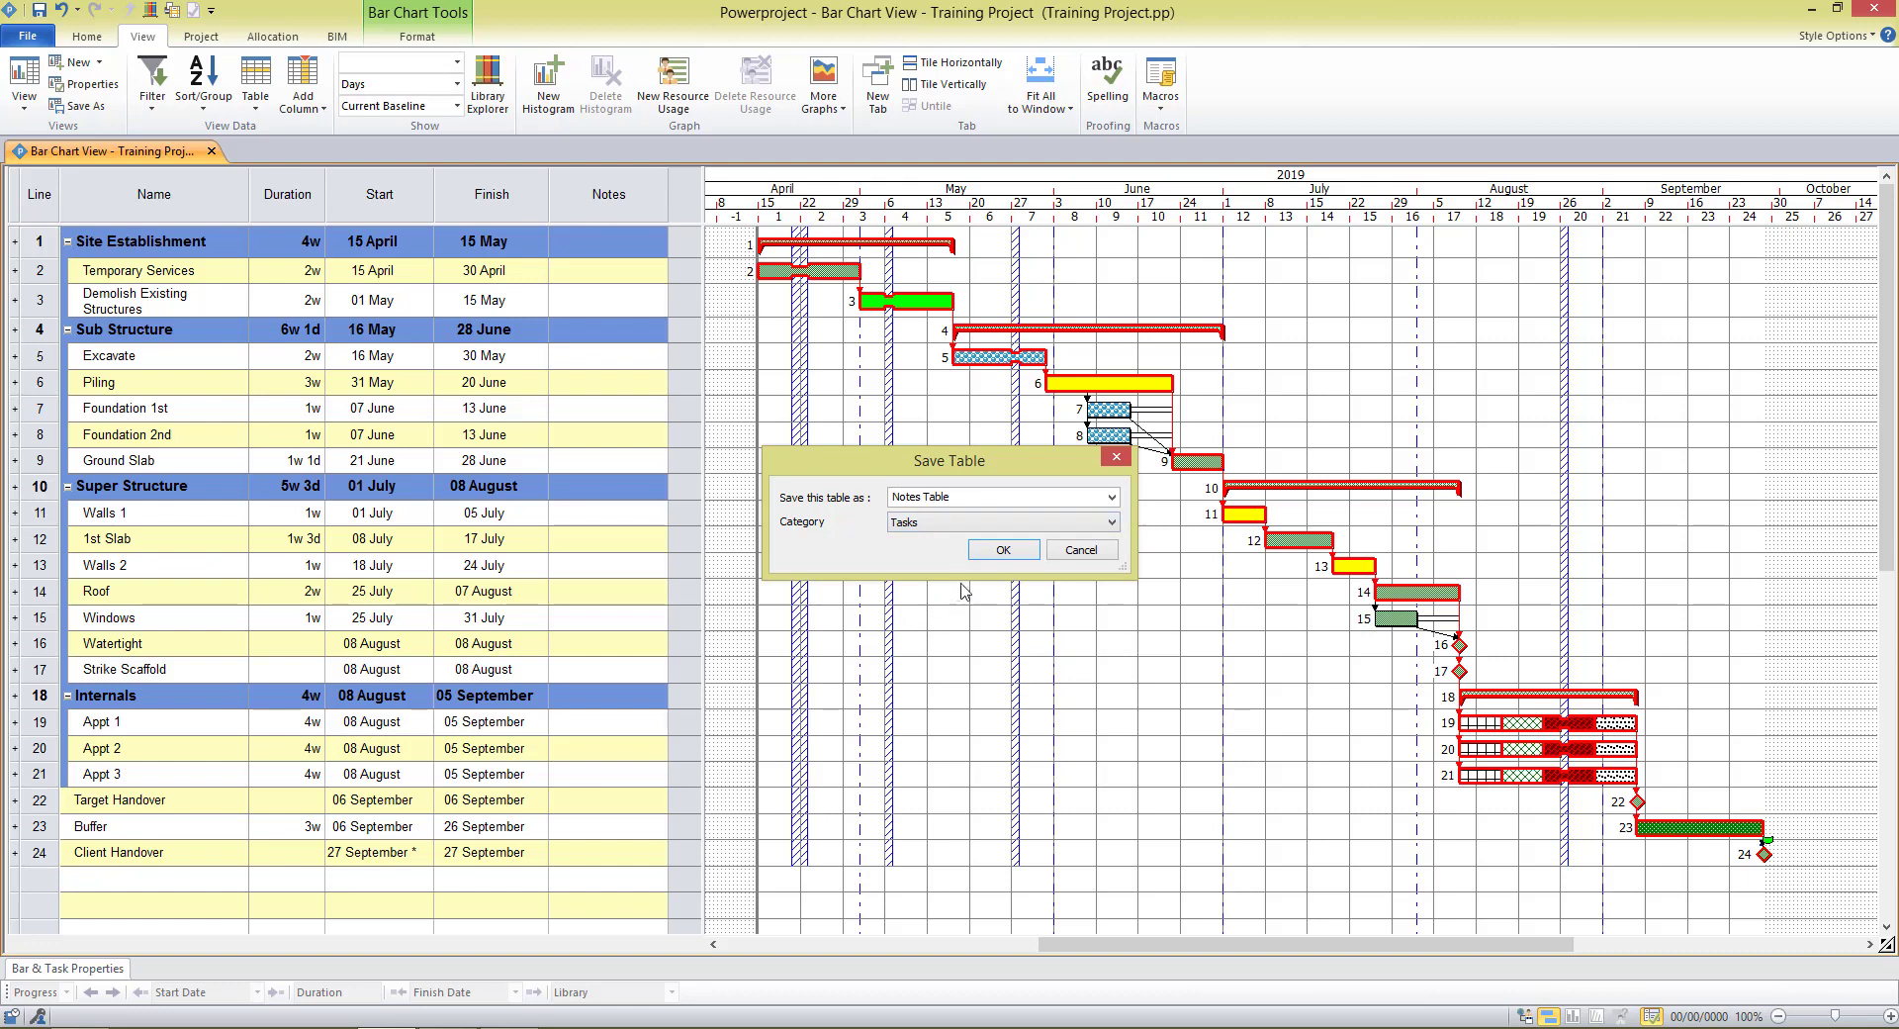
{"action": "left_click", "coordinate": [989, 564]}
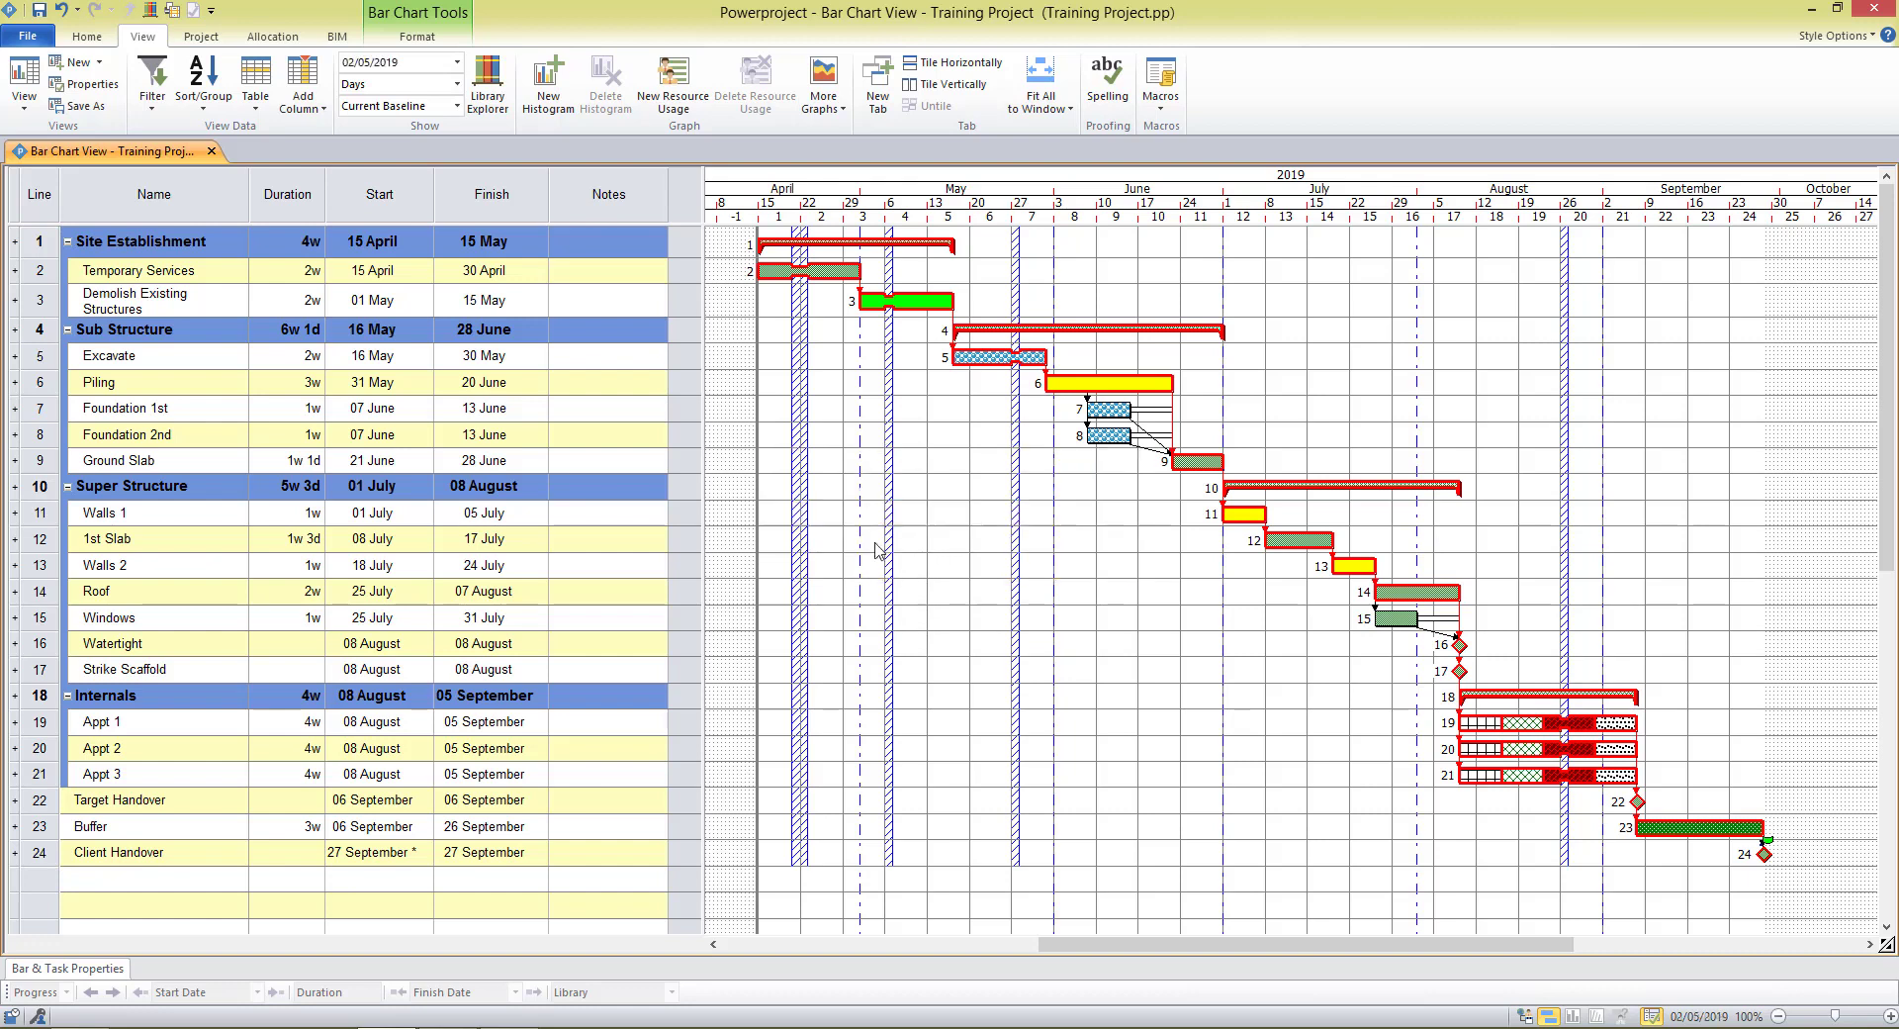
Find the saved Notes Table among the Tasks tables, and switch the view to the default Name, Duration Start, Finish table
{"action": "left_click", "coordinate": [253, 97]}
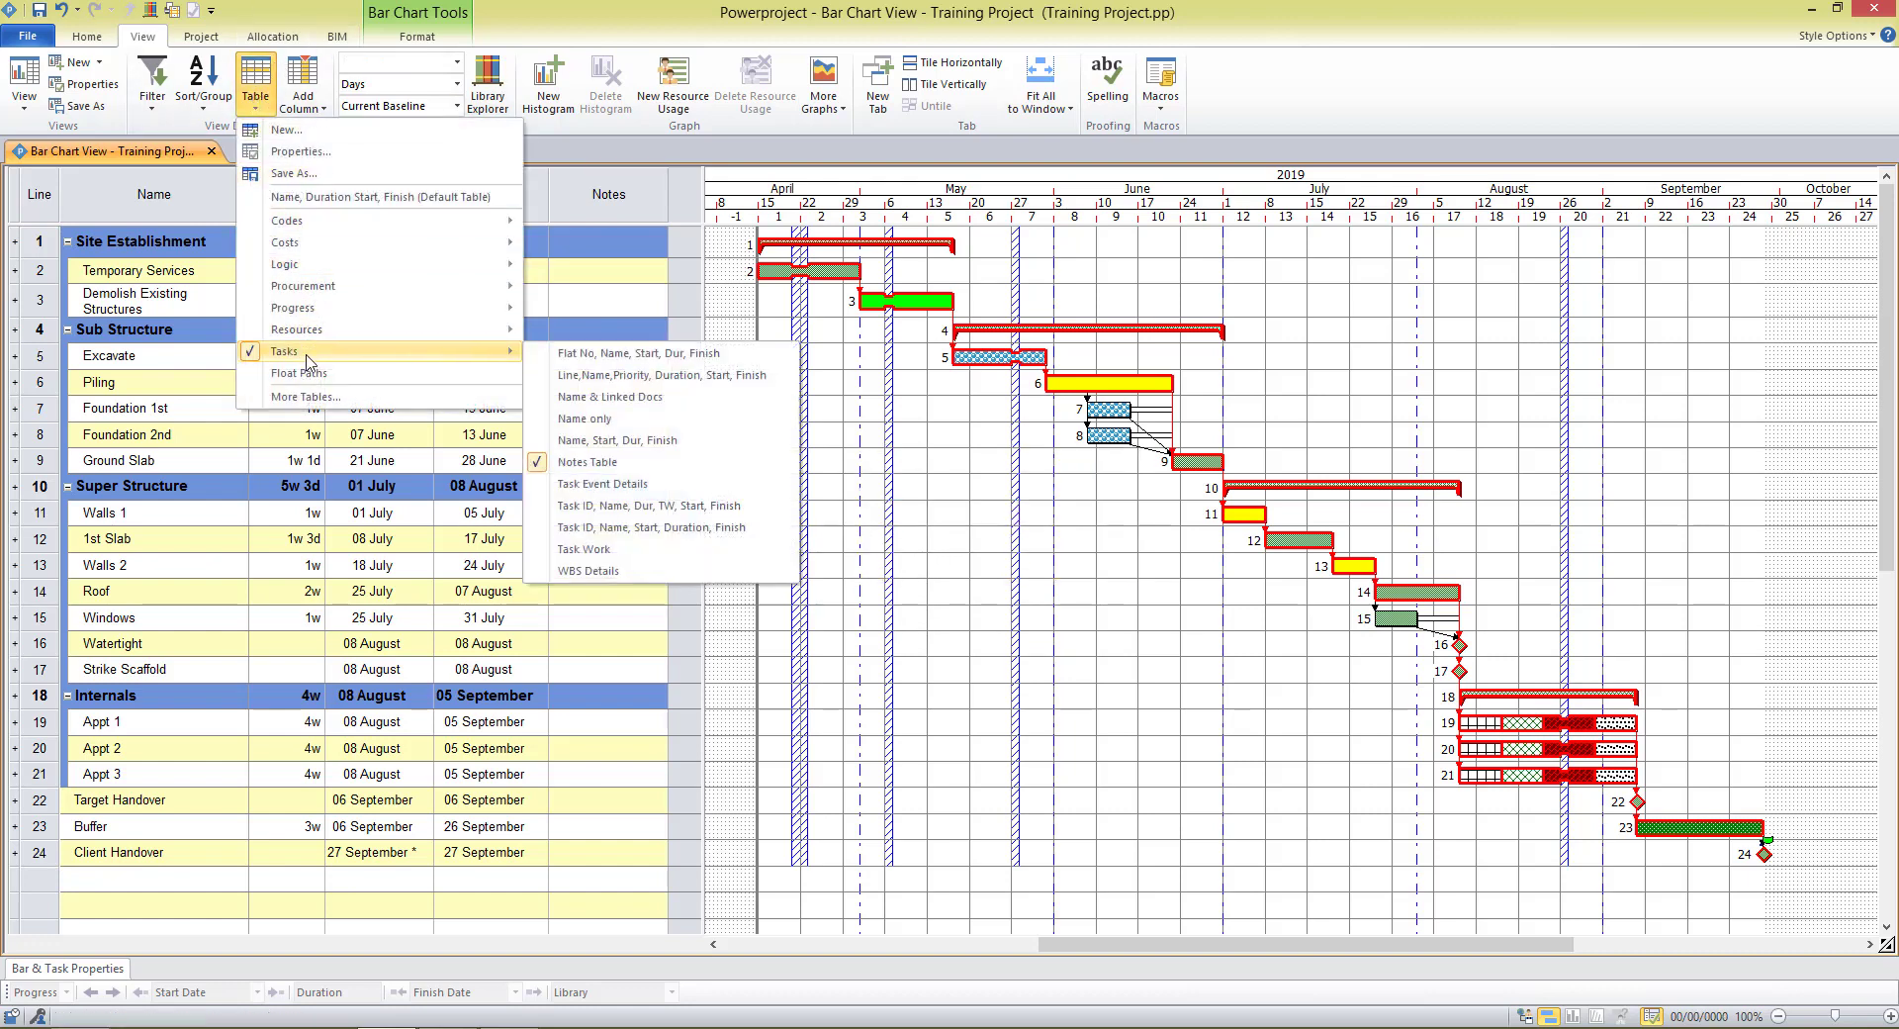
{"action": "mouse_move", "coordinate": [509, 356]}
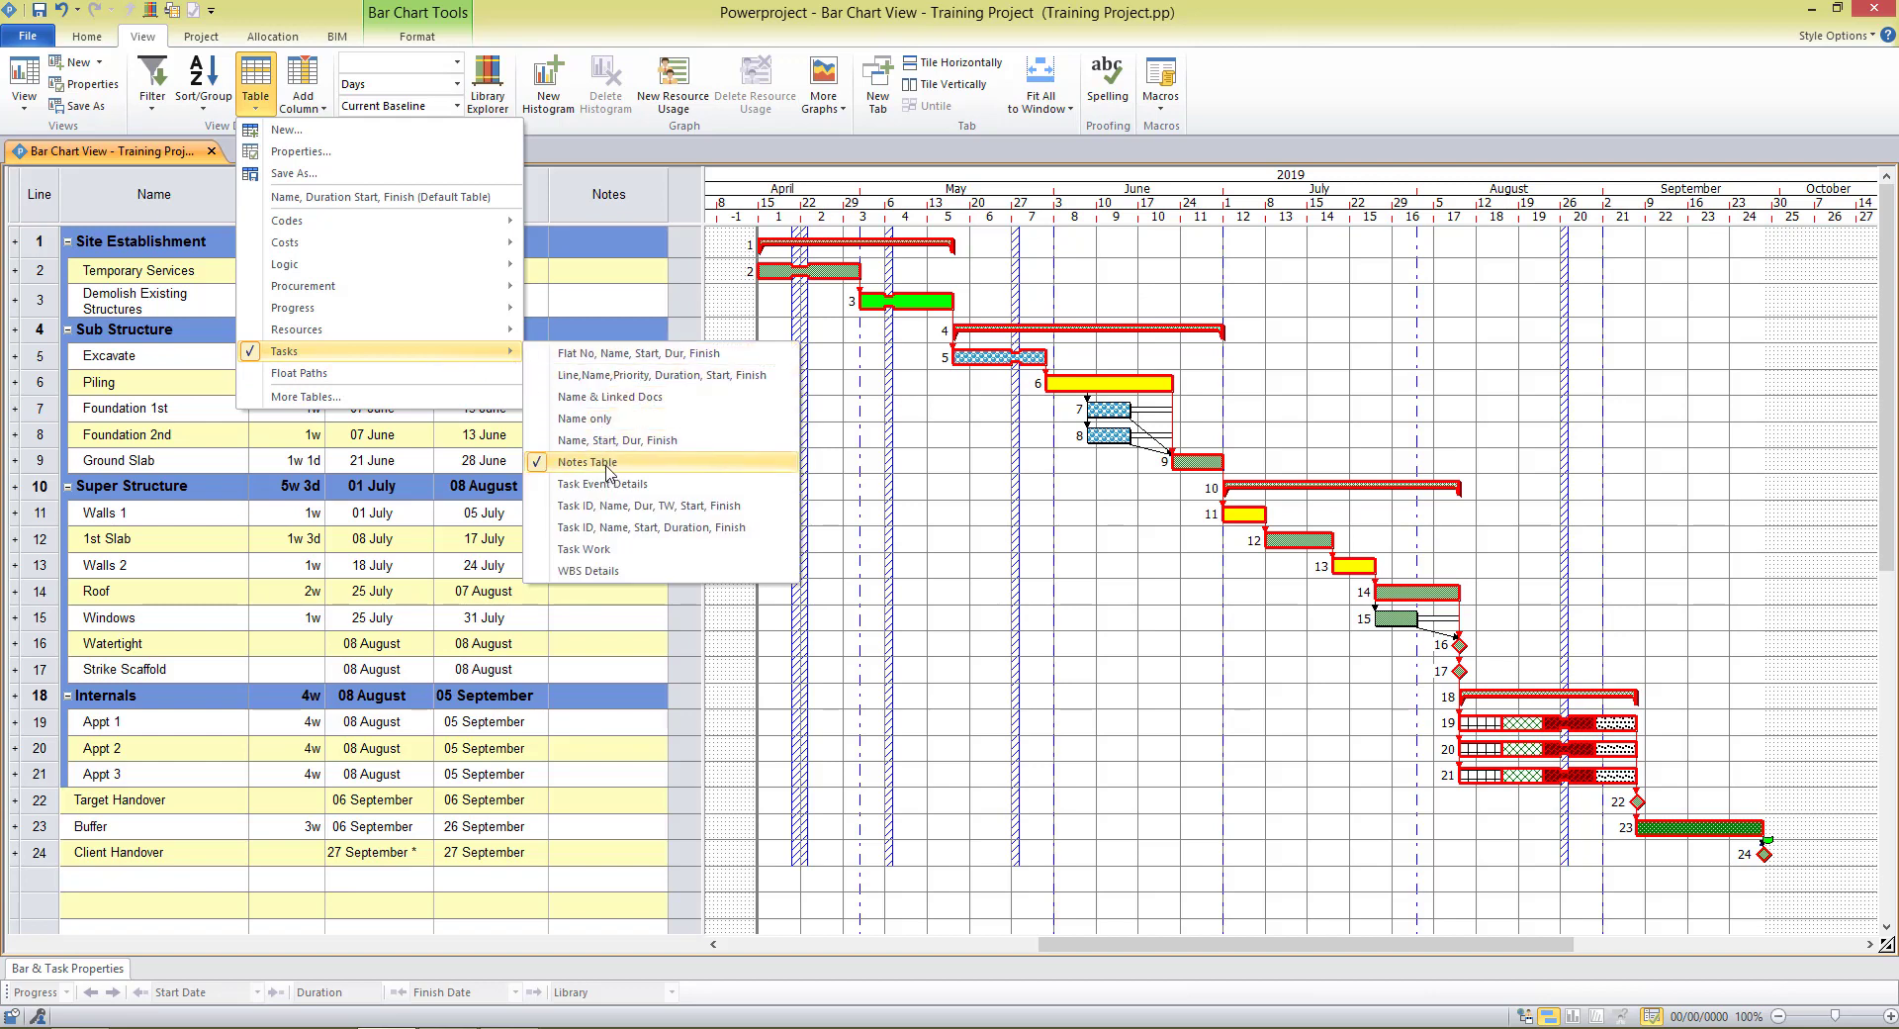
{"action": "left_click", "coordinate": [437, 202]}
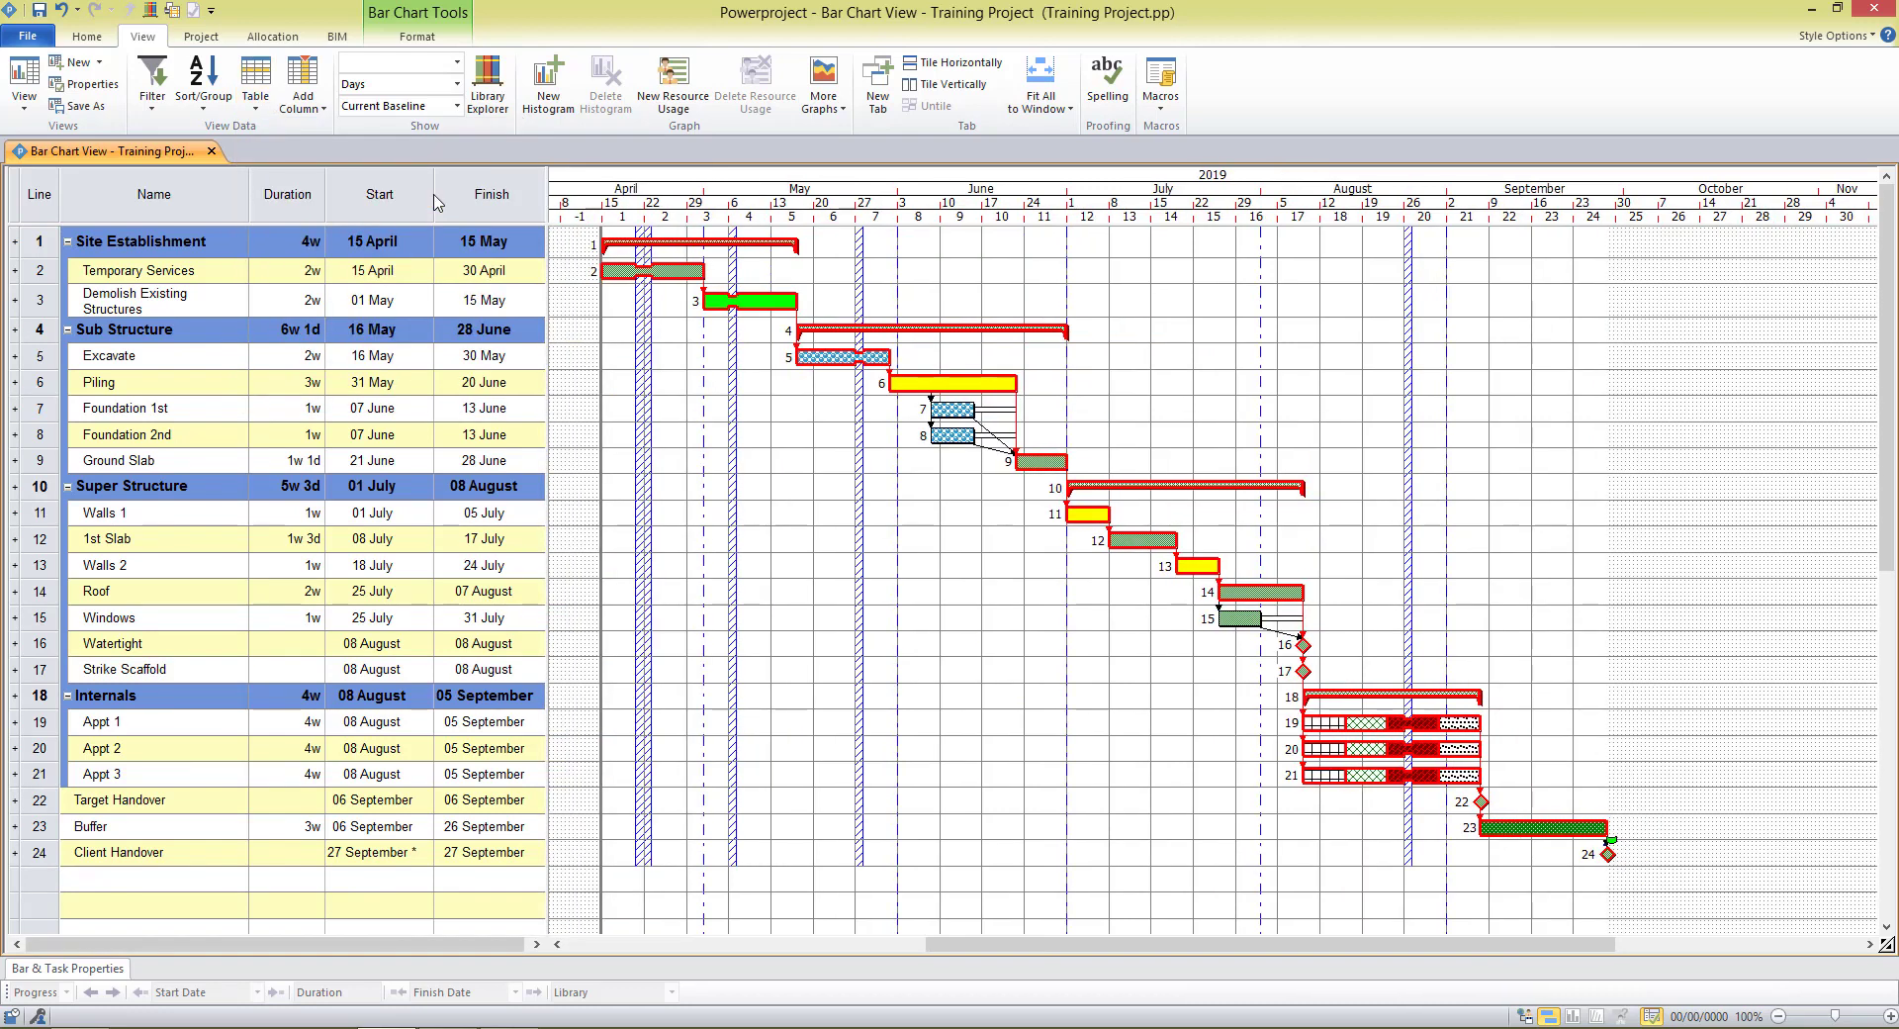
Apply the saved Notes Table from the Tasks category to the bar chart view
{"action": "left_click", "coordinate": [259, 110]}
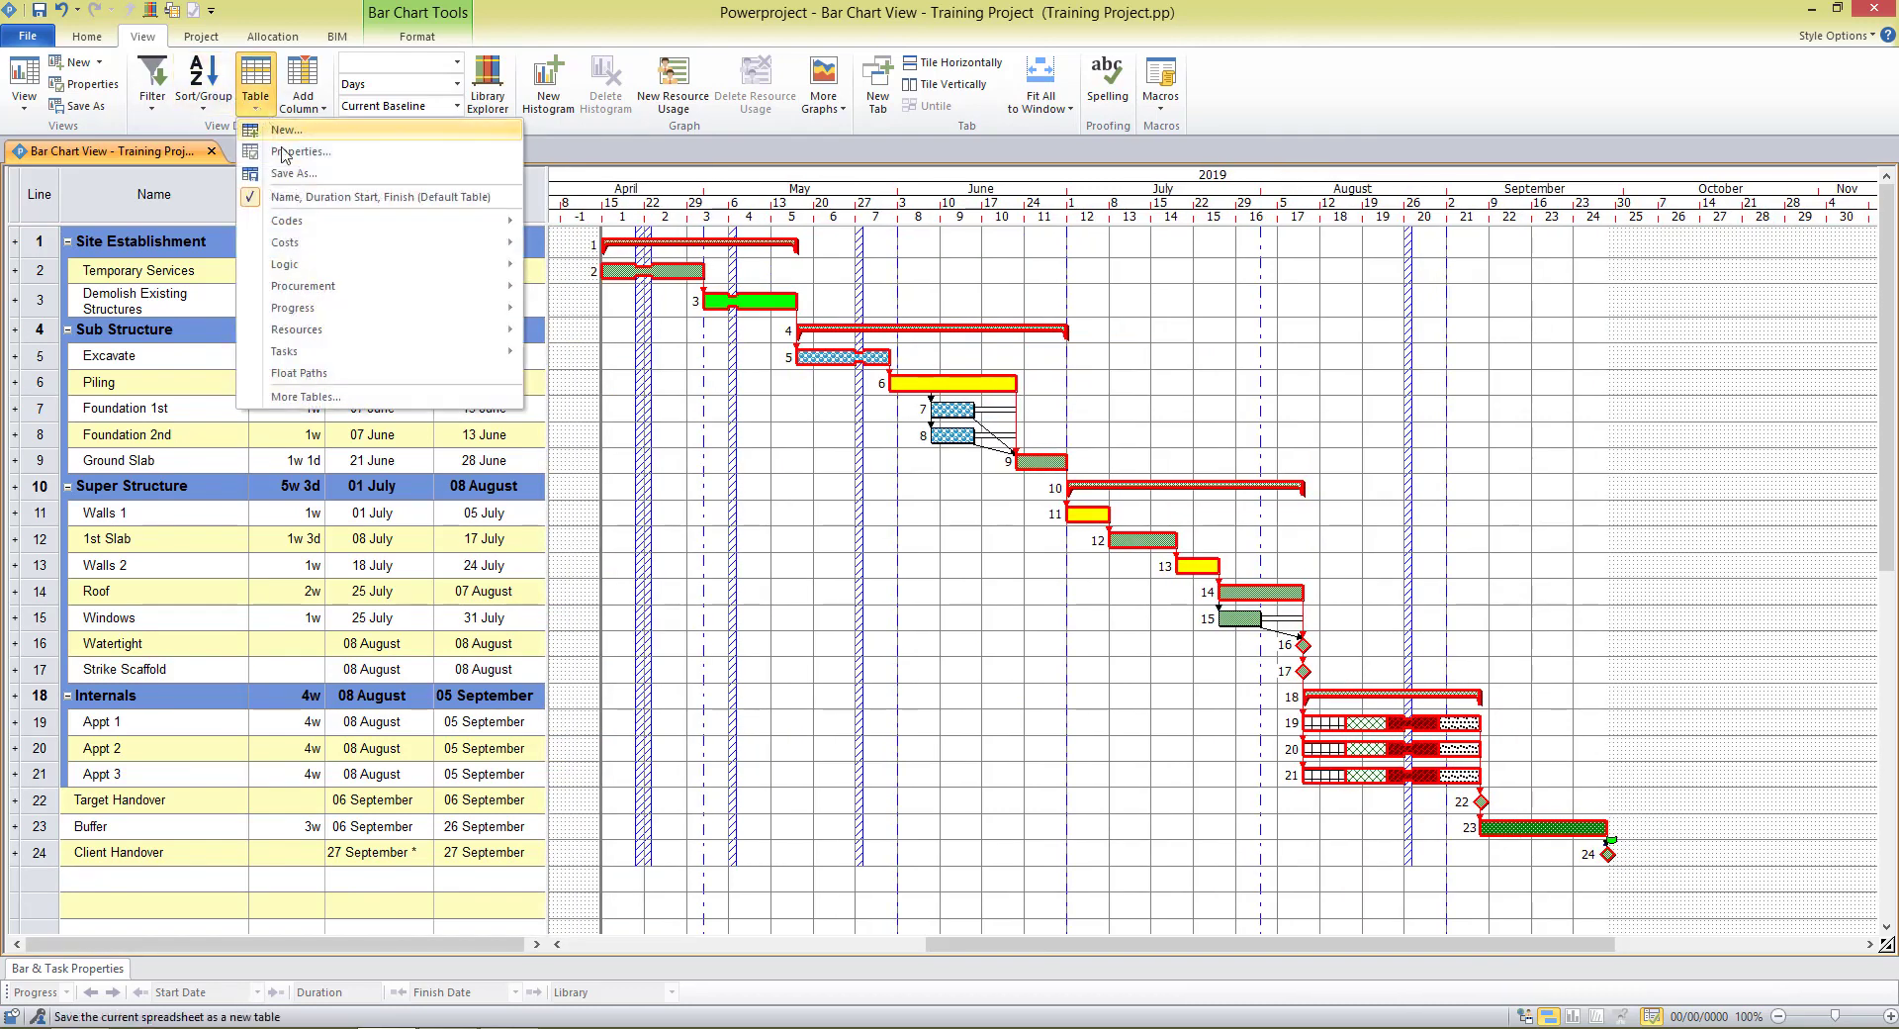
{"action": "mouse_move", "coordinate": [308, 358]}
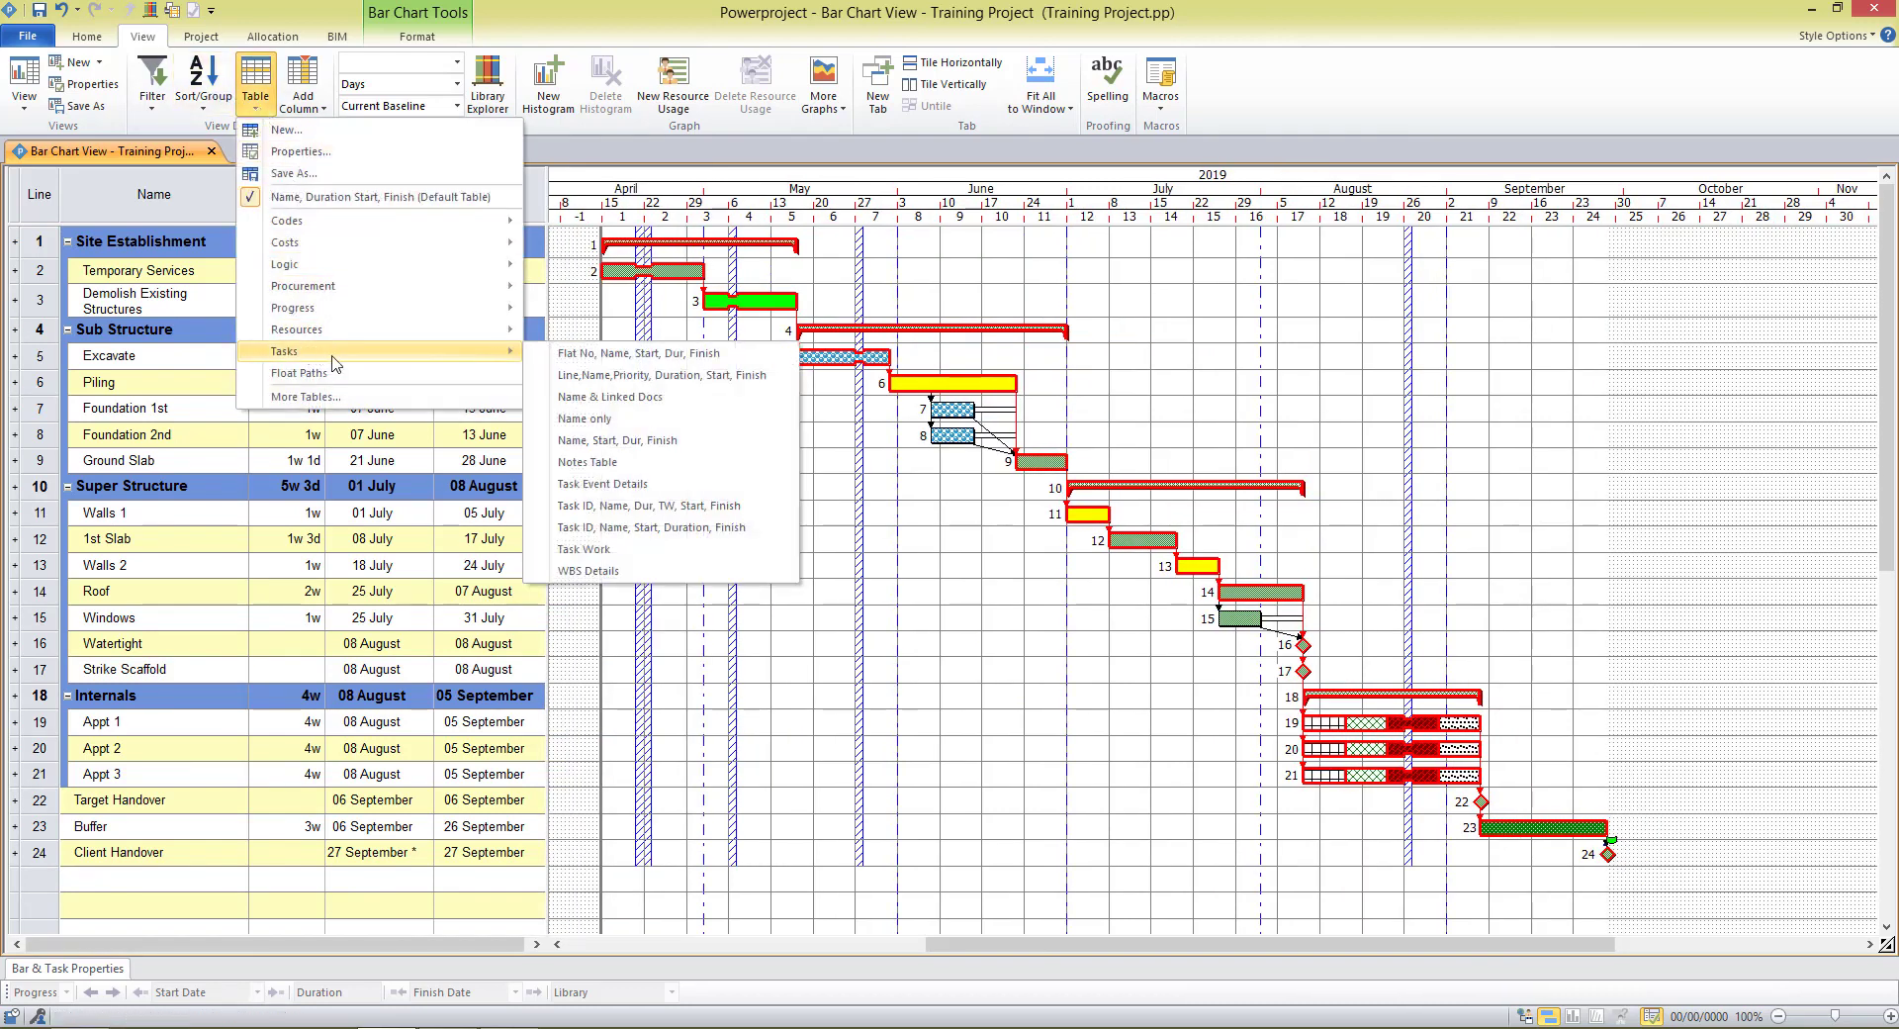
{"action": "left_click", "coordinate": [595, 454]}
Enter "Write a note" in the Notes cell of Temporary Services, and narrow the table area so it ends at Finish
{"action": "left_click", "coordinate": [589, 270]}
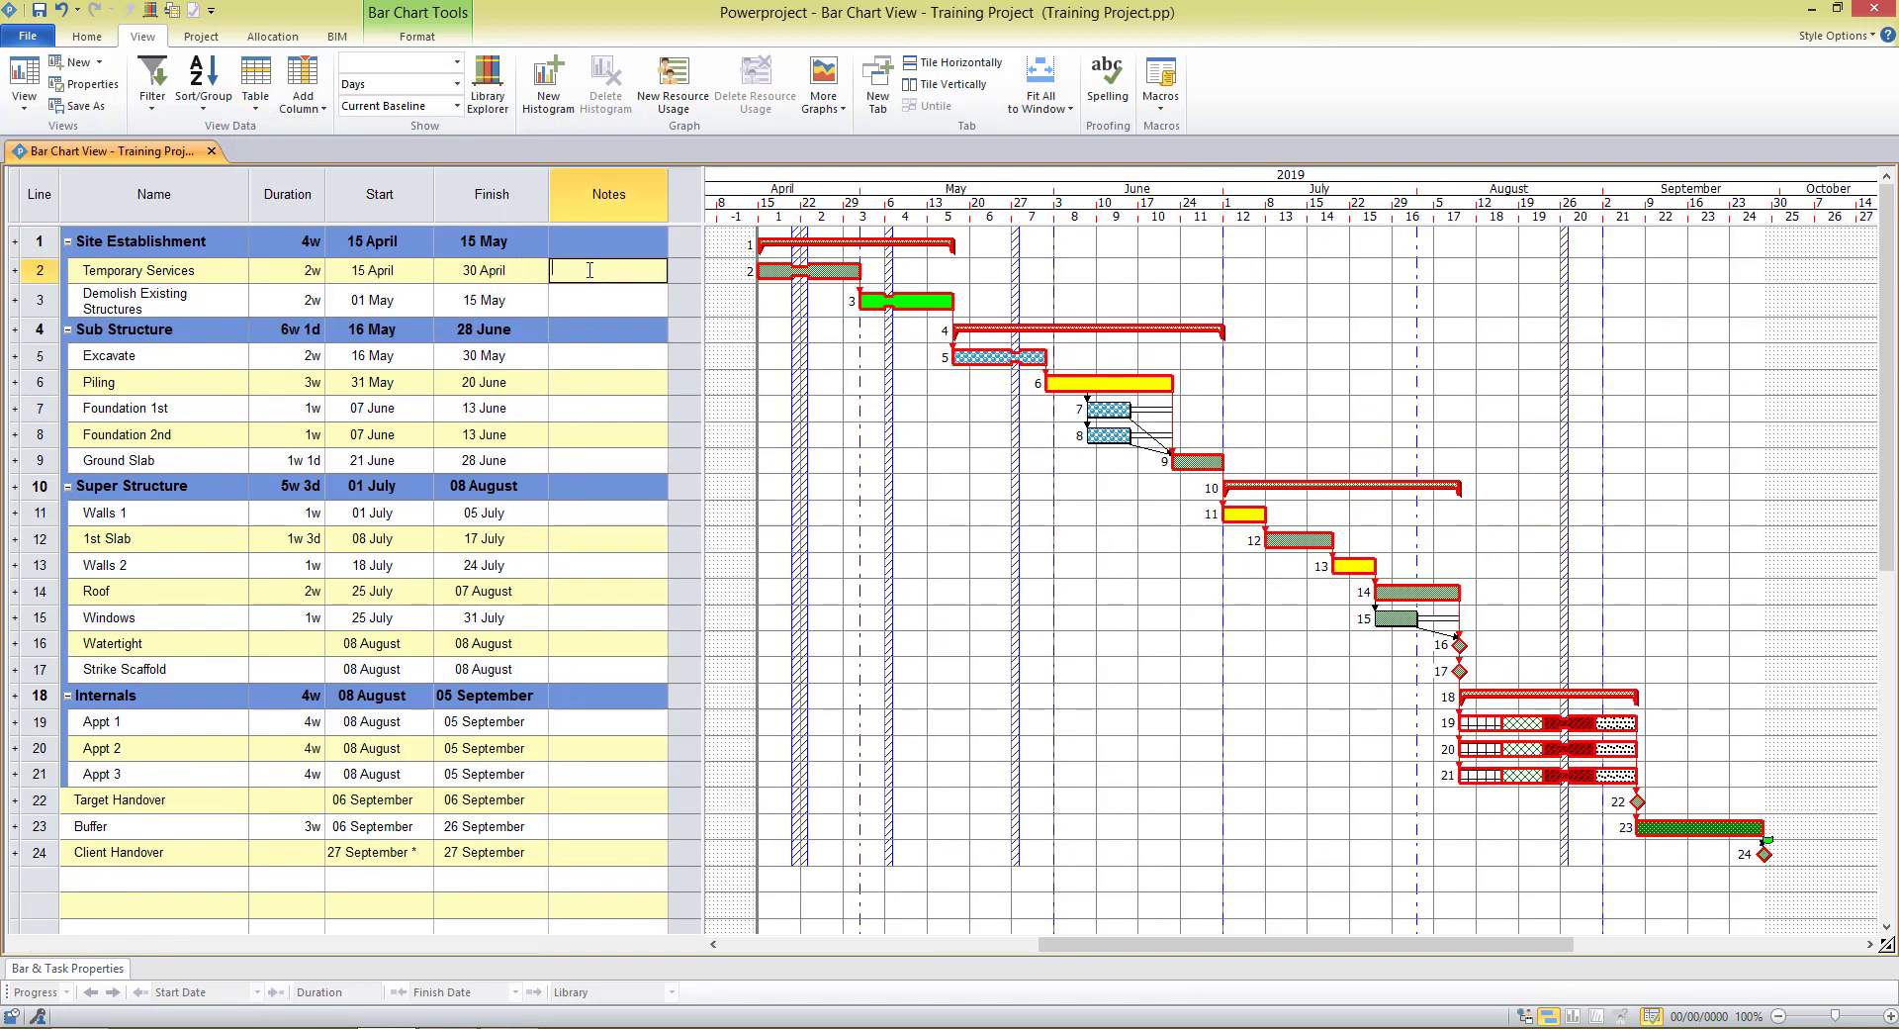
{"action": "type", "text": "Write a note"}
{"action": "left_click", "coordinate": [830, 407]}
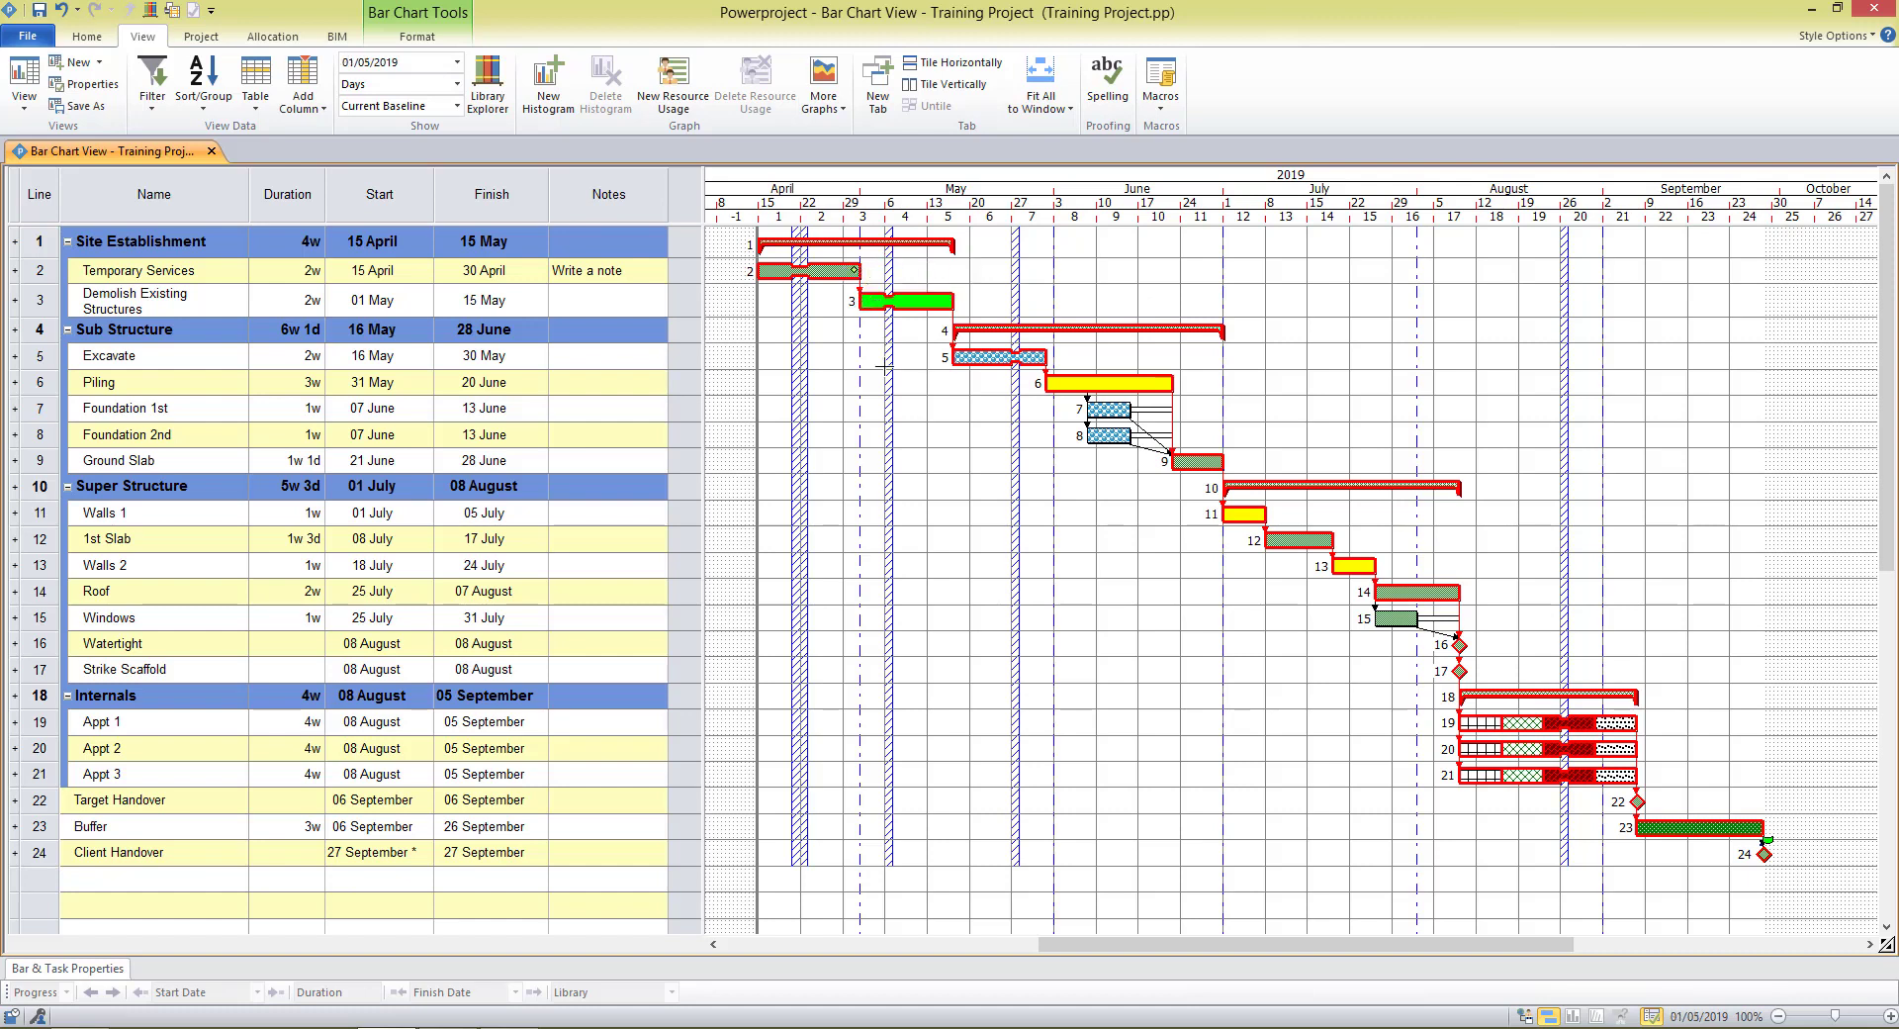
{"action": "left_click_drag", "start_coordinate": [704, 482], "coordinate": [656, 482]}
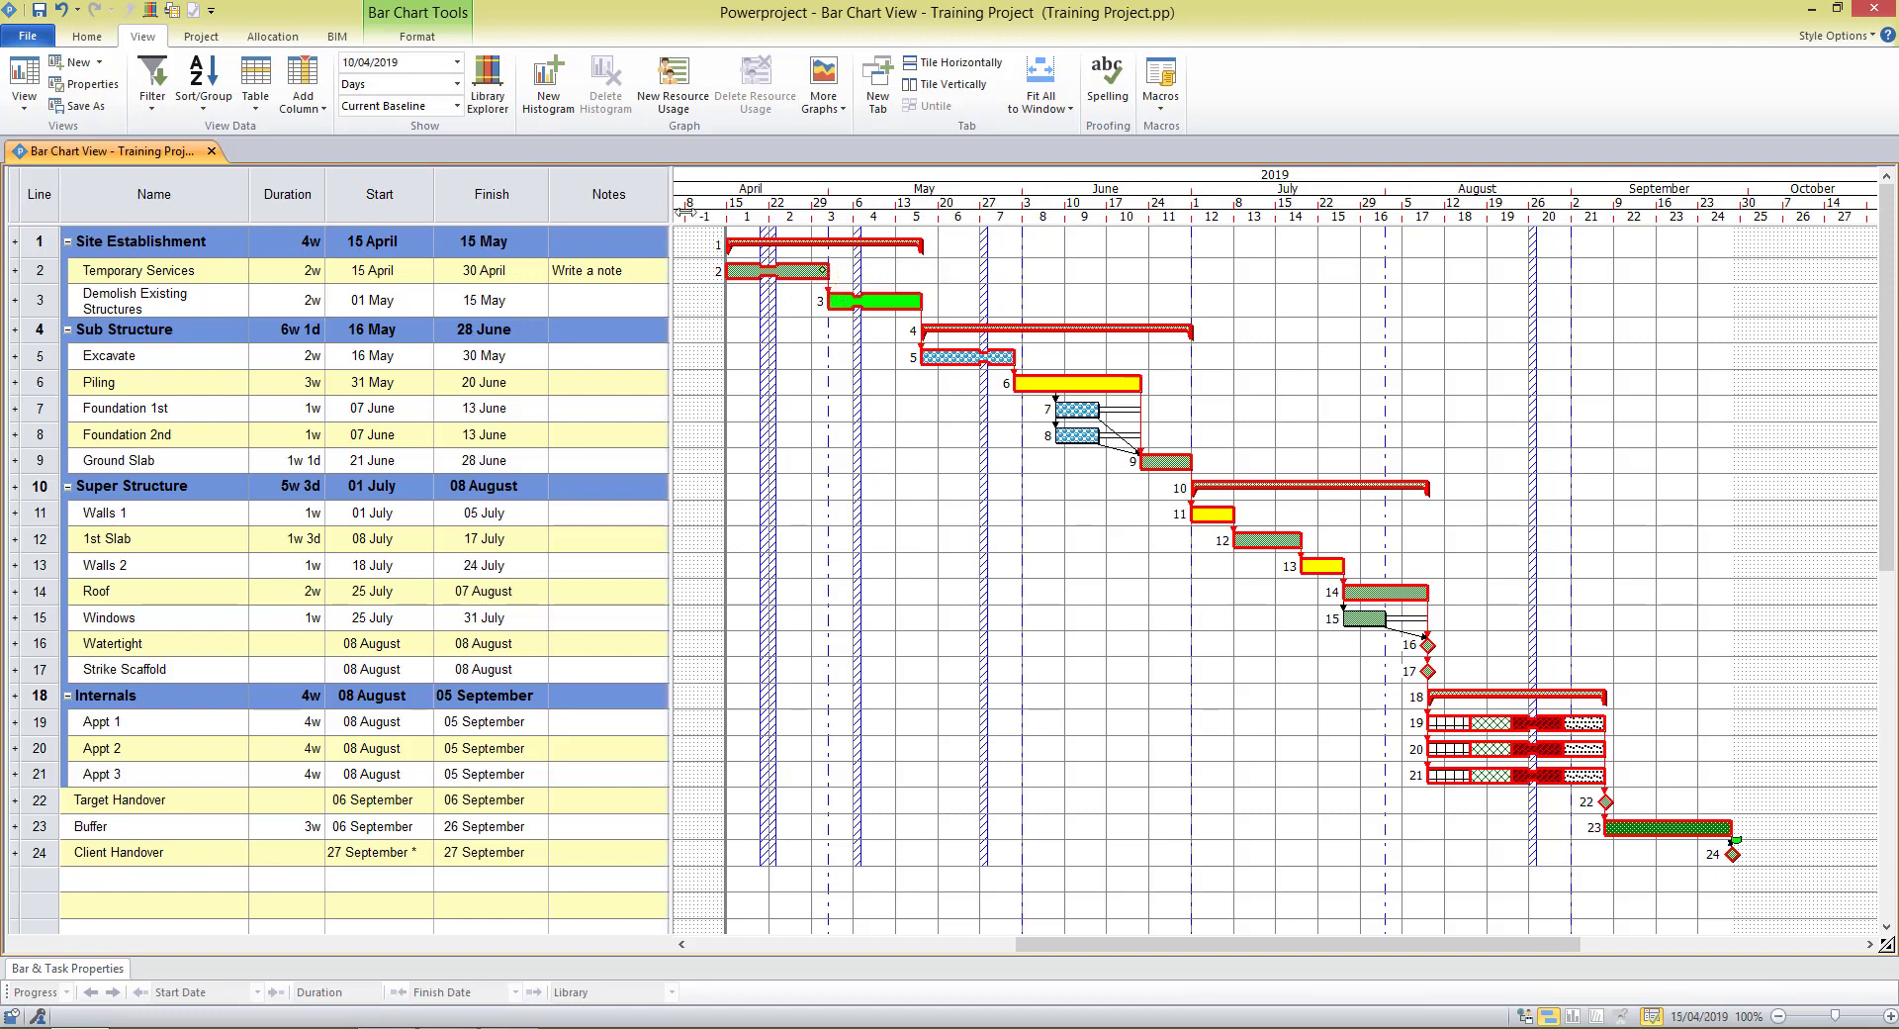
{"action": "left_click_drag", "start_coordinate": [586, 220], "coordinate": [543, 220]}
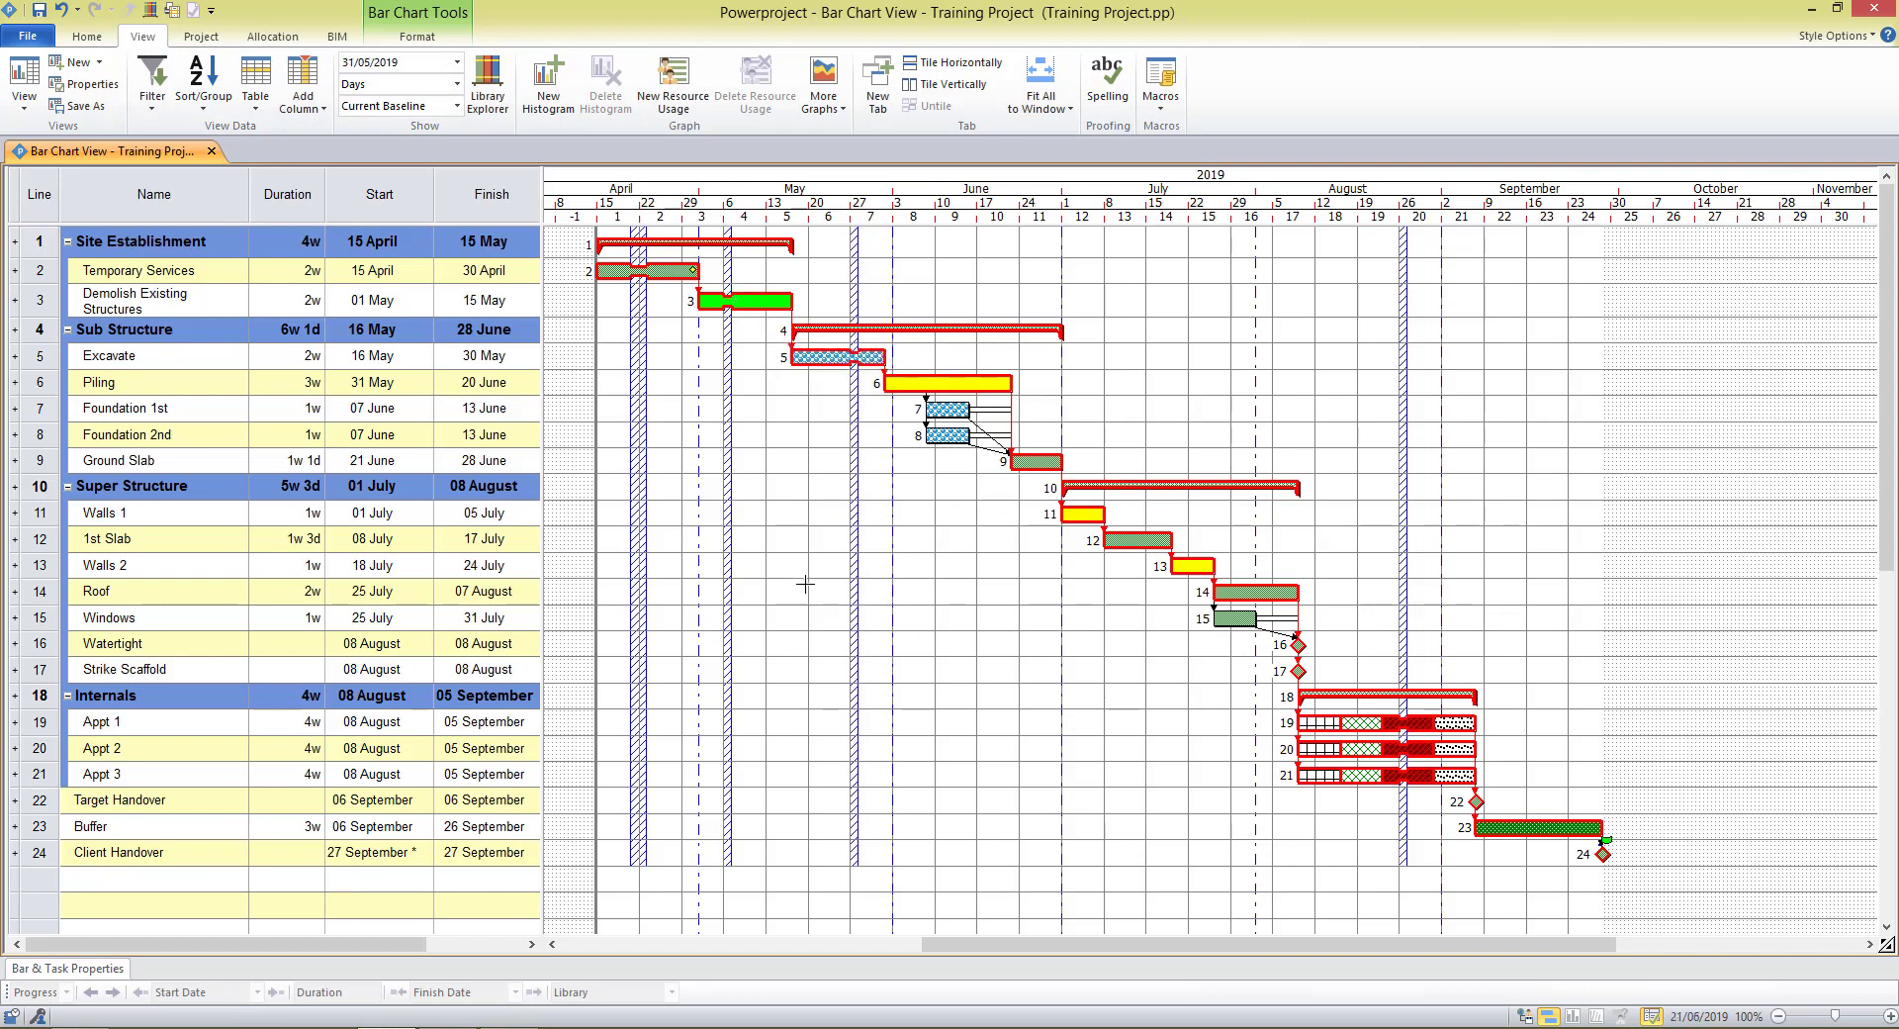
Apply the "Which Code?" codes filter to the bar chart, using task codes only and the Trades Contractor entry ACME Builders
{"action": "left_click", "coordinate": [152, 105]}
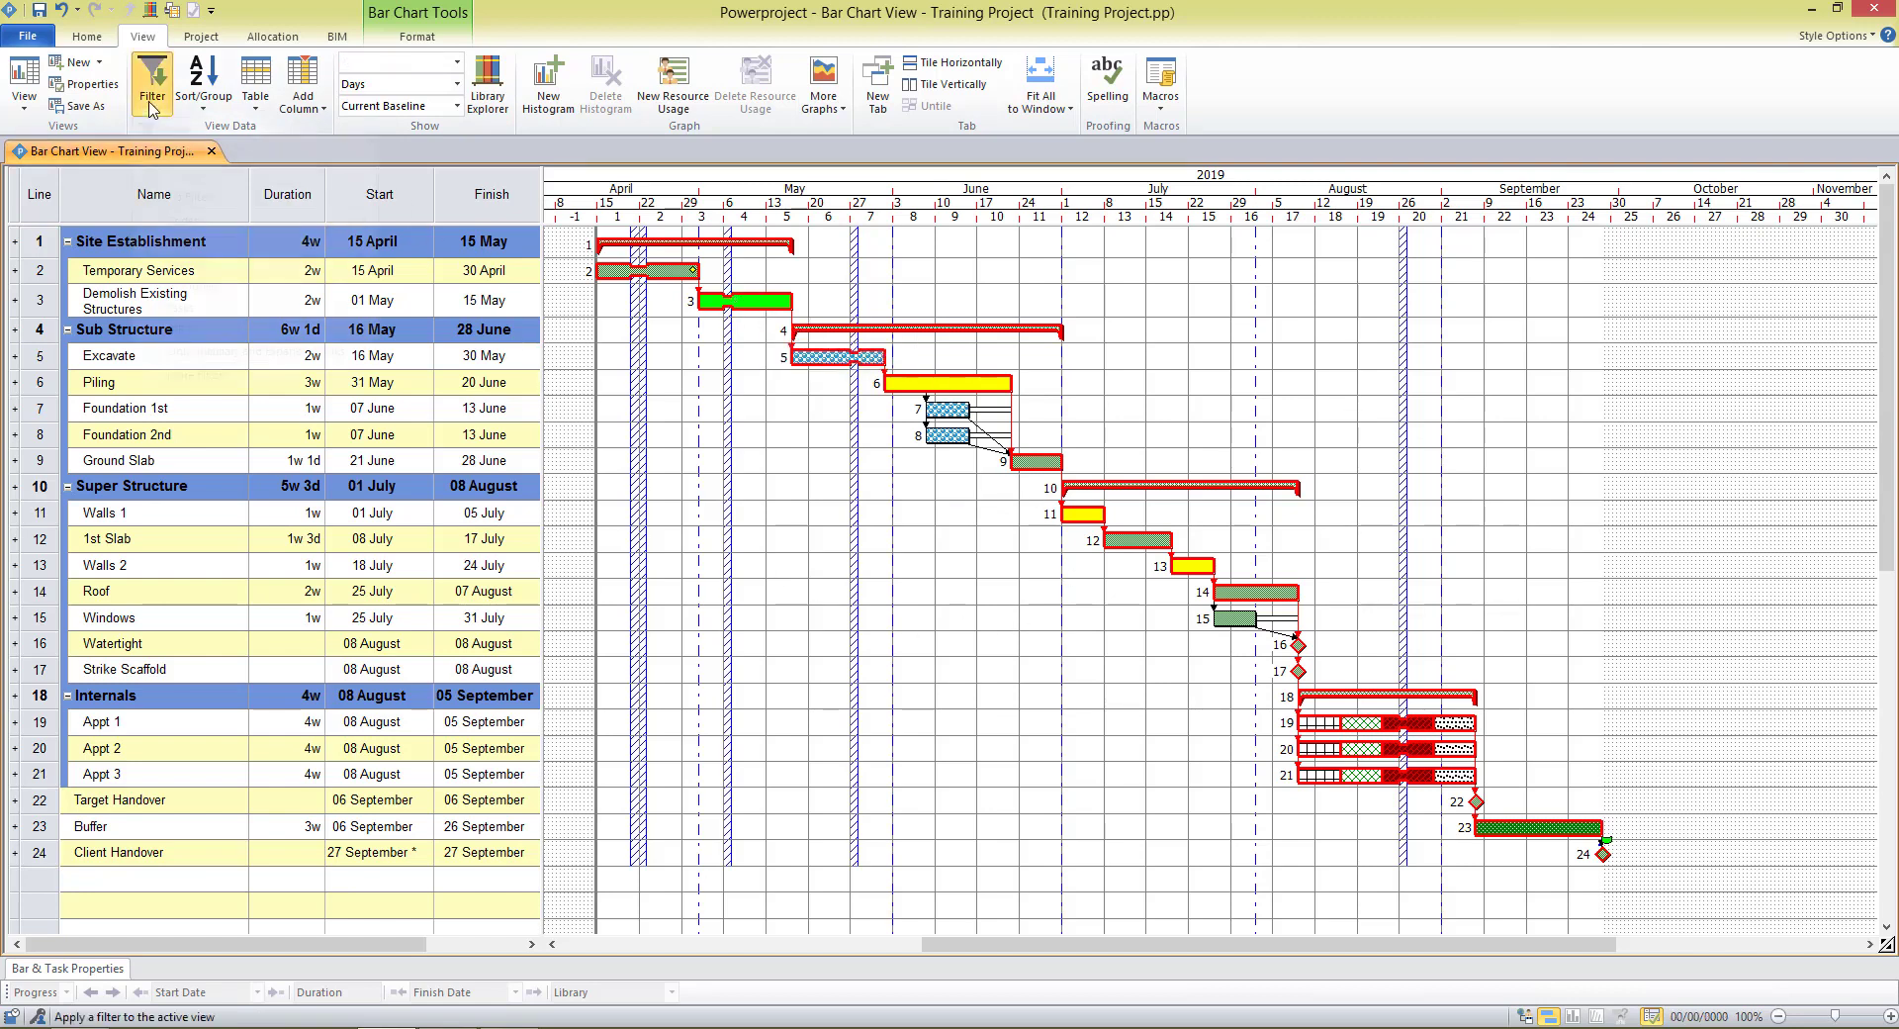
{"action": "mouse_move", "coordinate": [189, 222]}
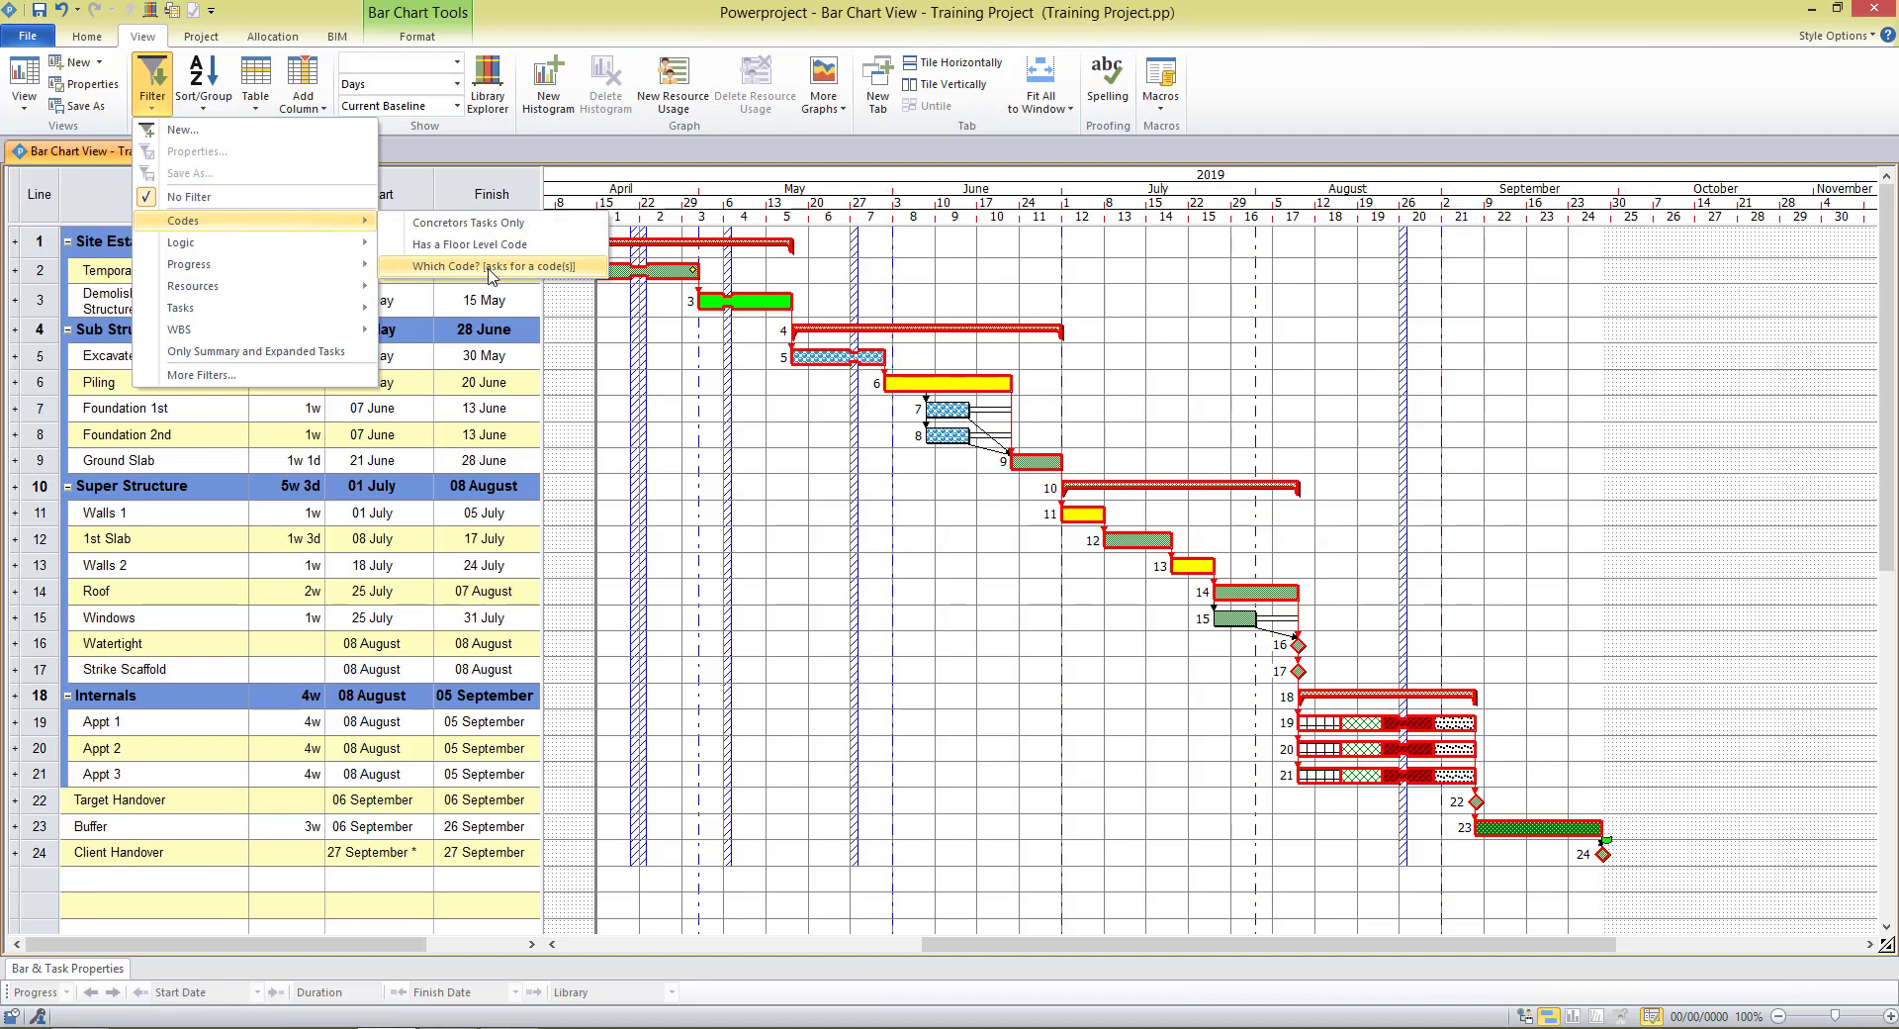
{"action": "left_click", "coordinate": [491, 268]}
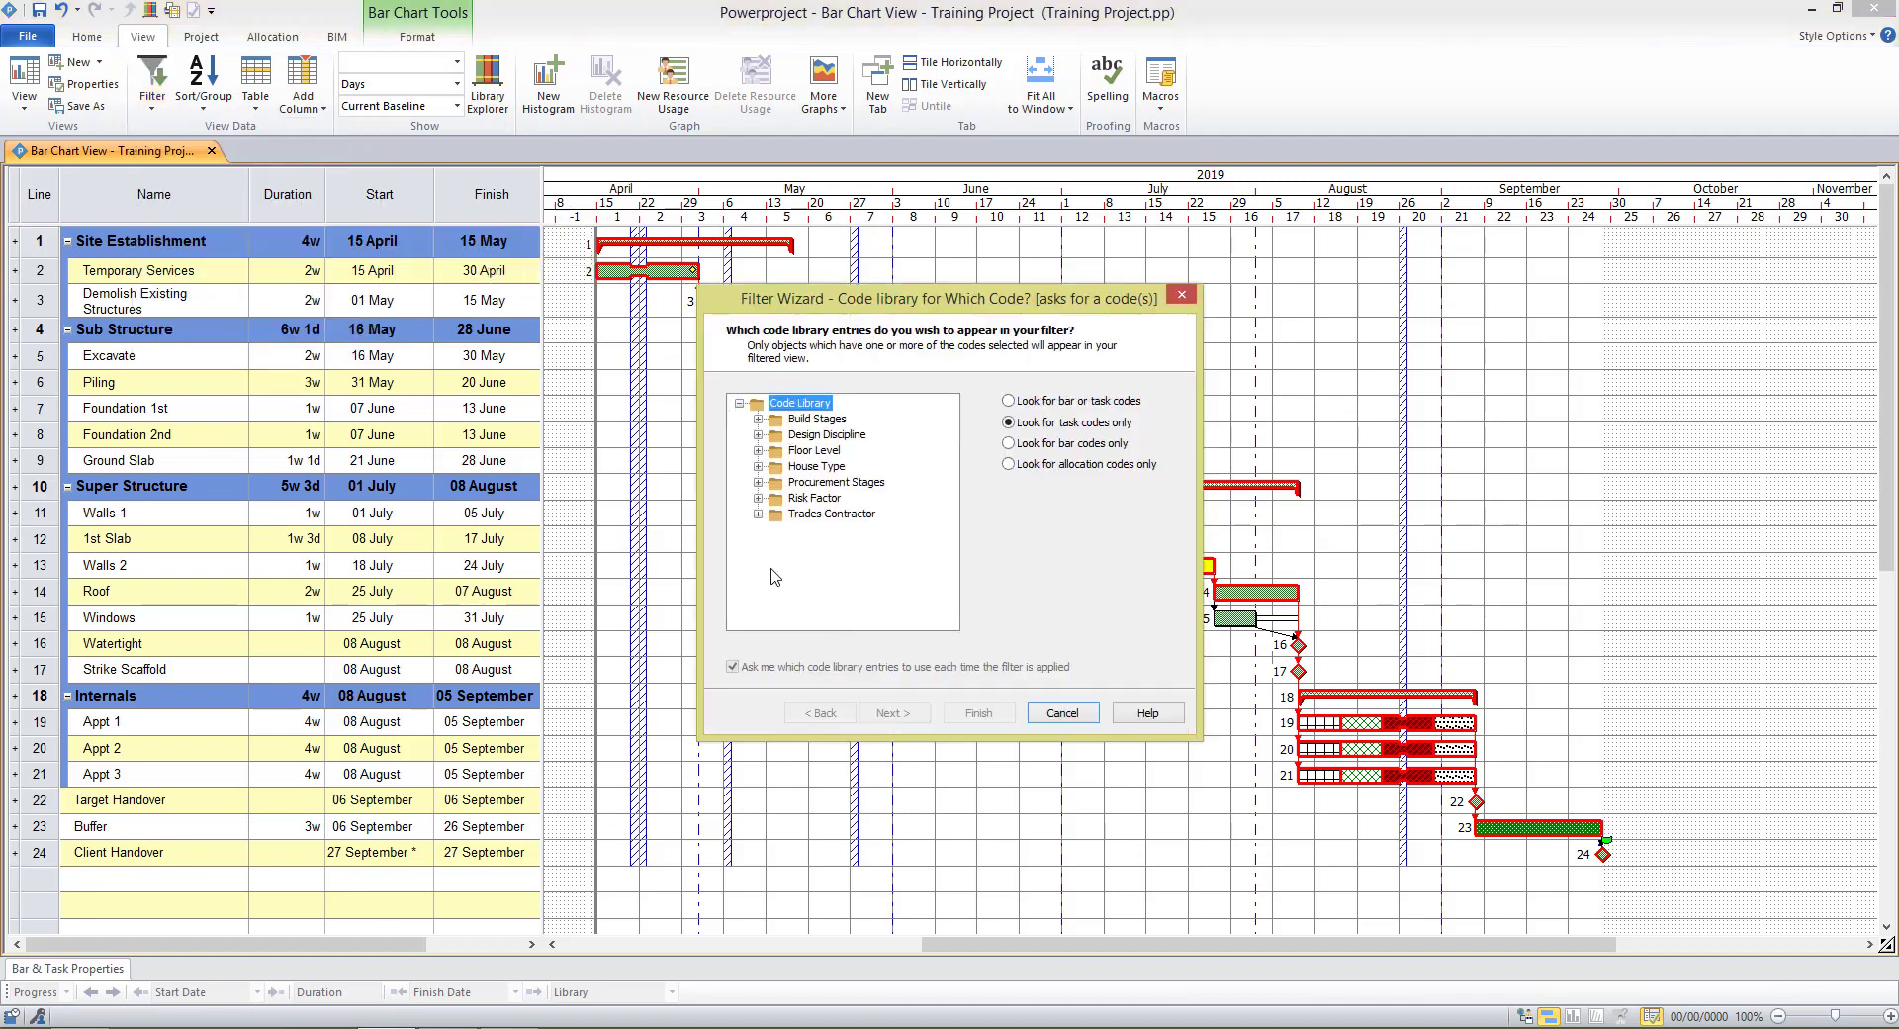
{"action": "left_click", "coordinate": [757, 514]}
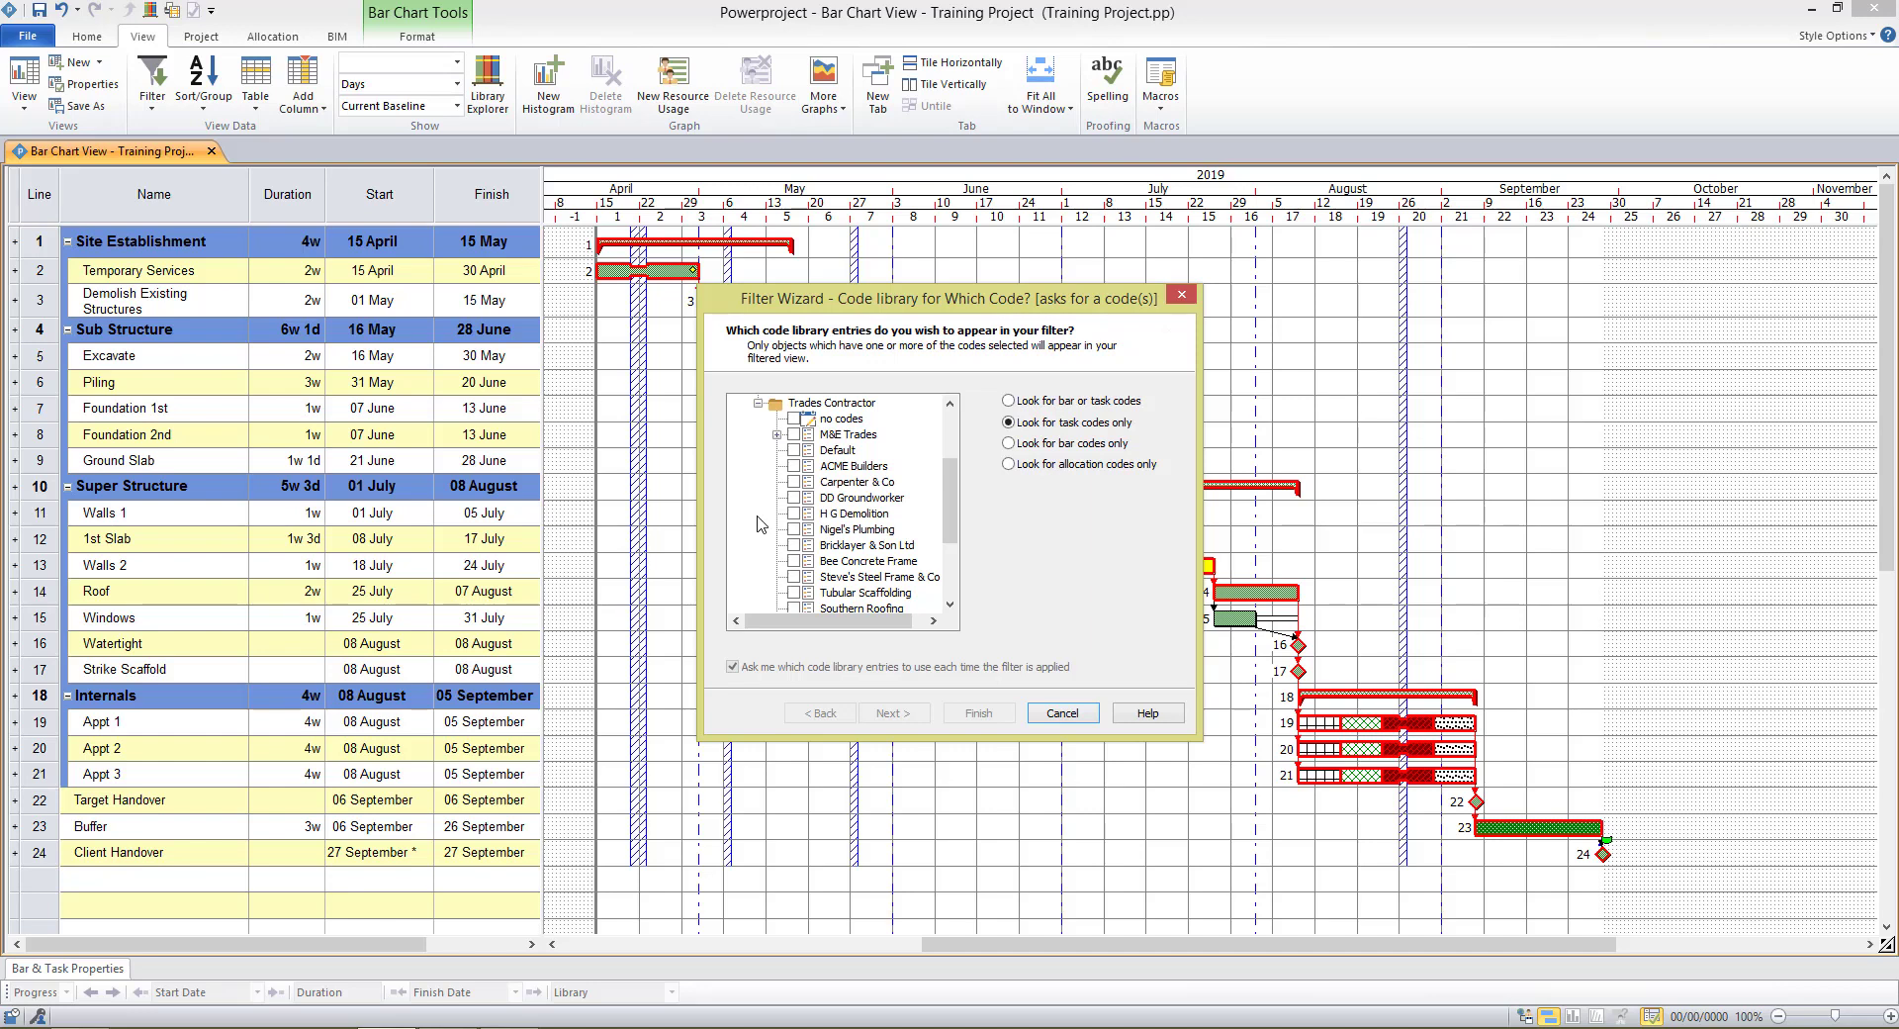
{"action": "left_click_drag", "start_coordinate": [900, 304], "coordinate": [613, 244]}
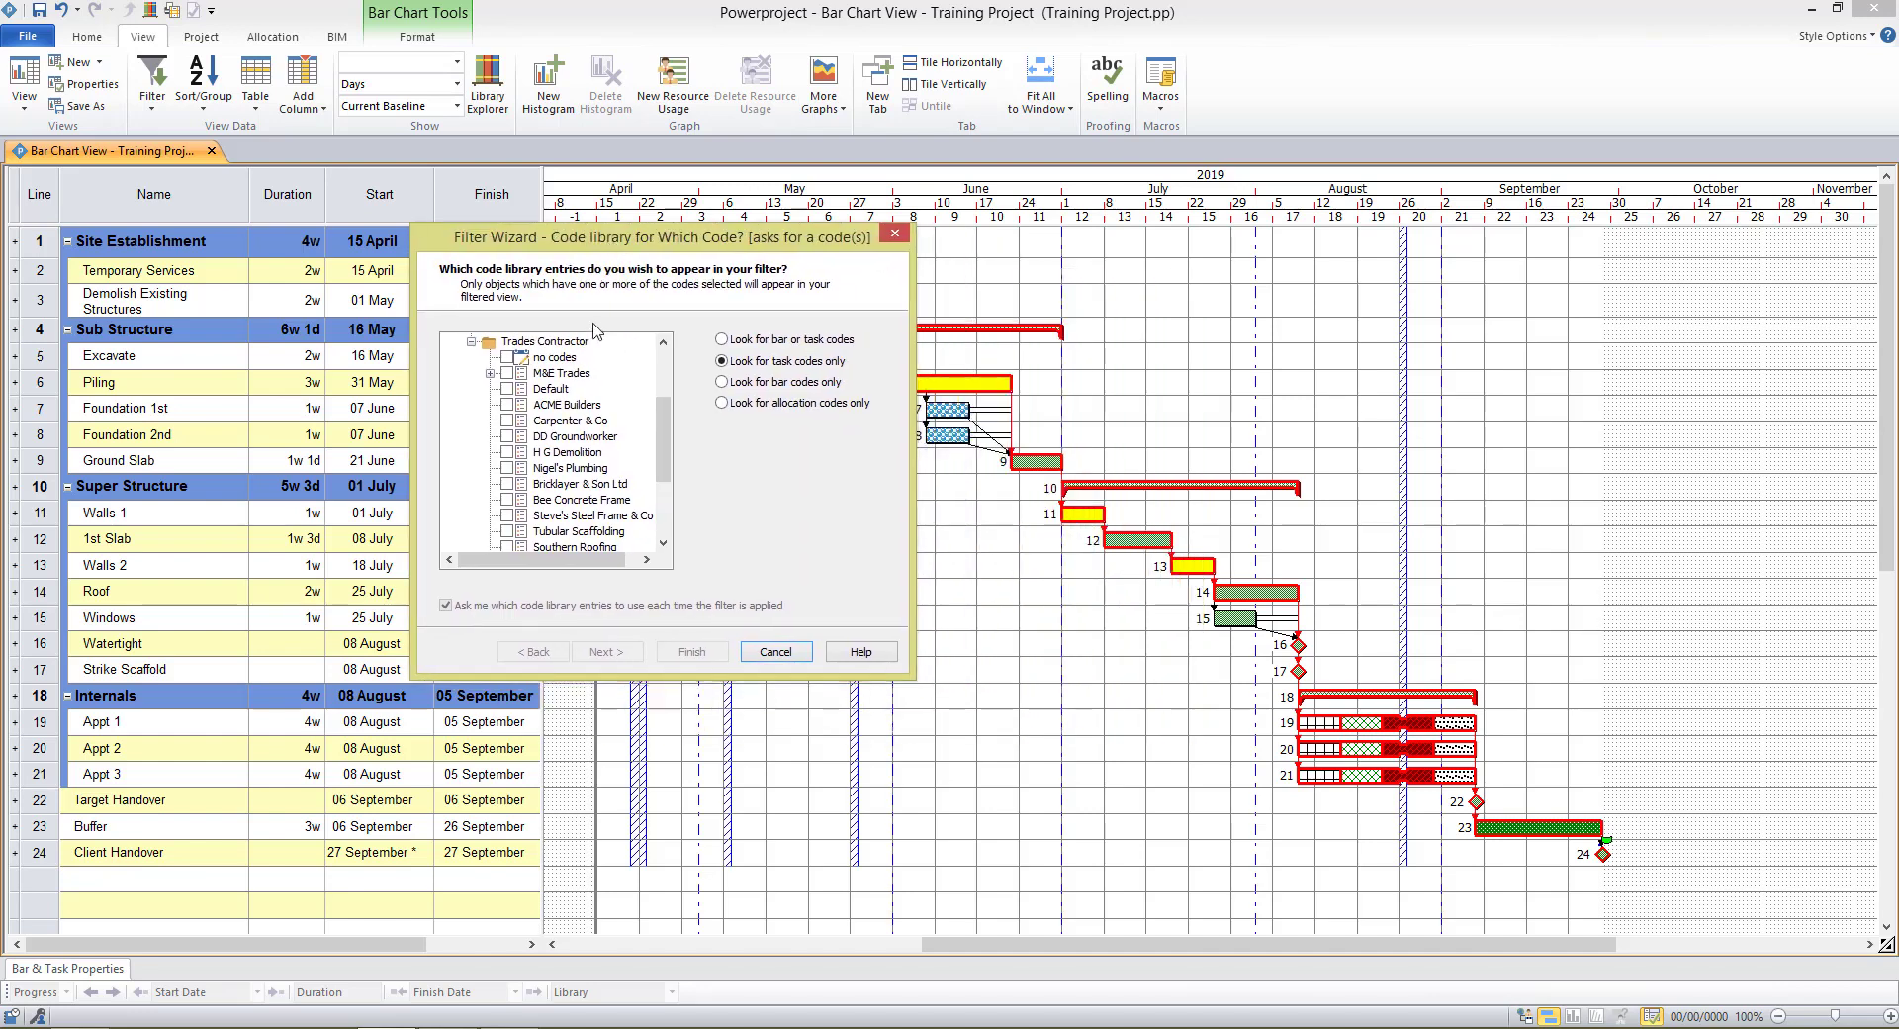
{"action": "left_click", "coordinate": [508, 405]}
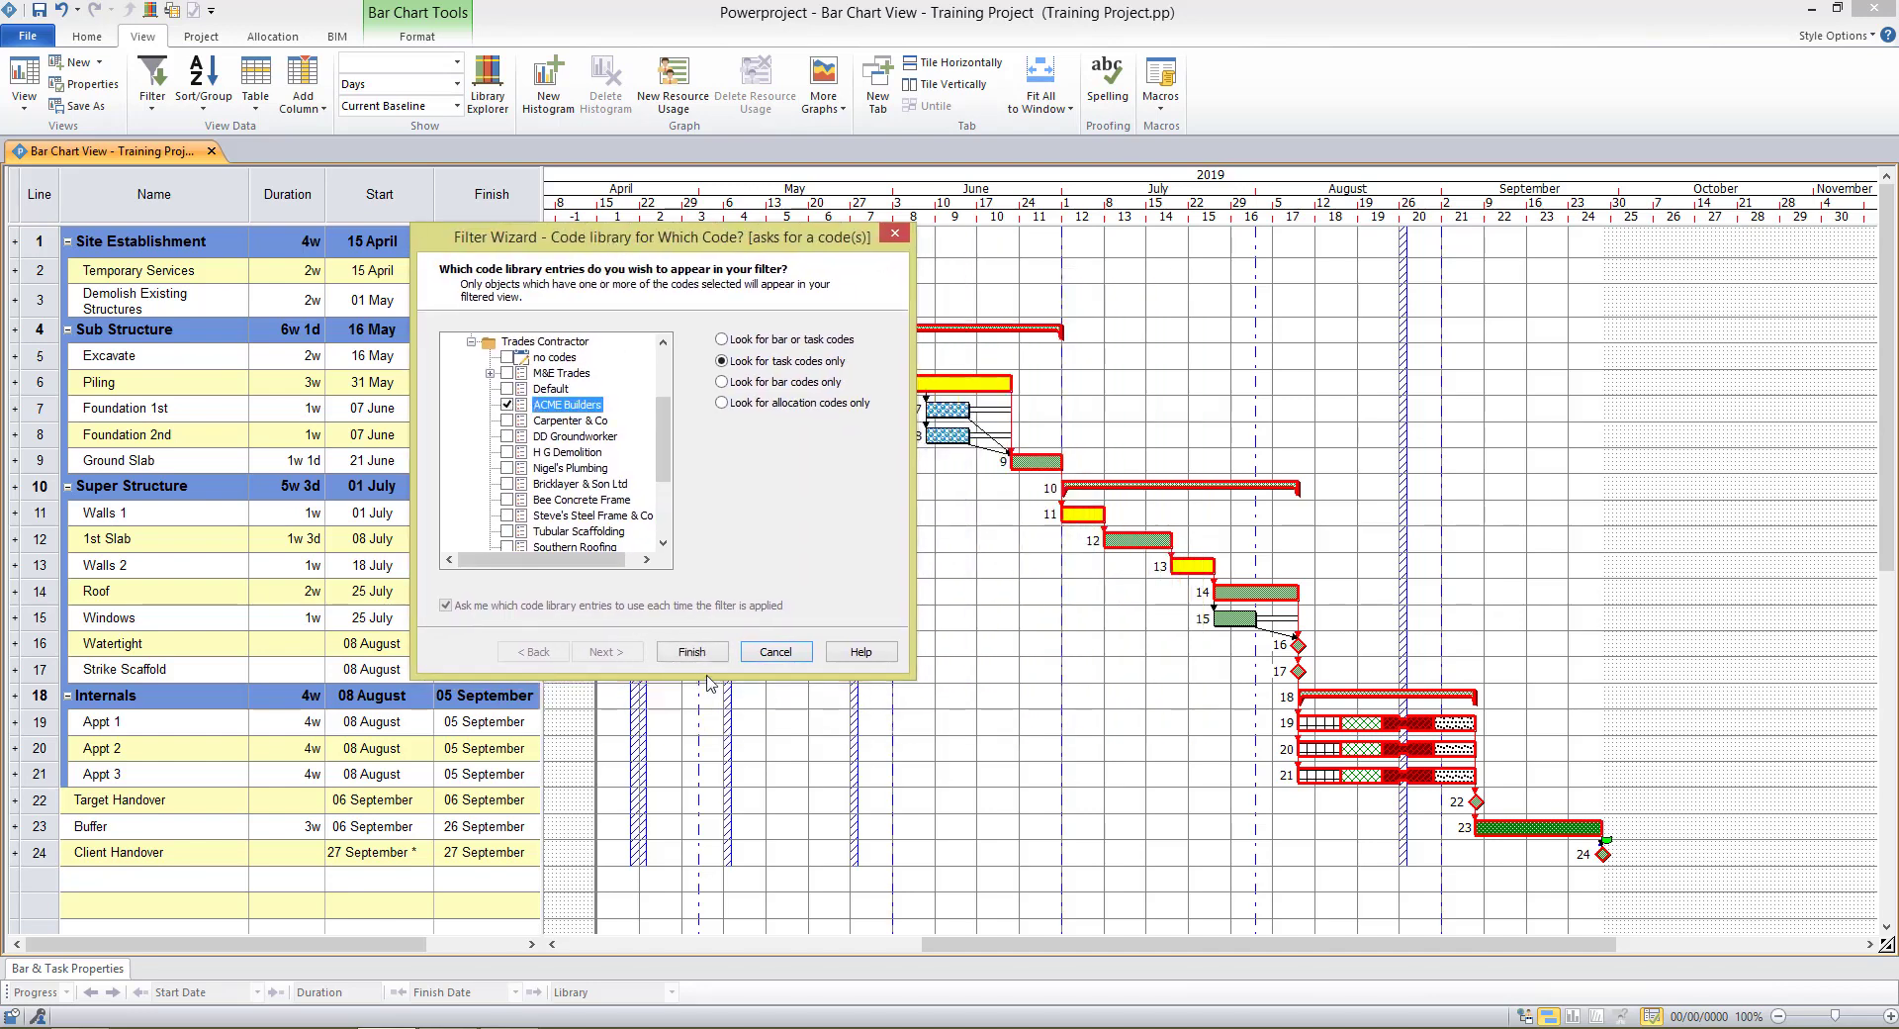
{"action": "left_click", "coordinate": [693, 652]}
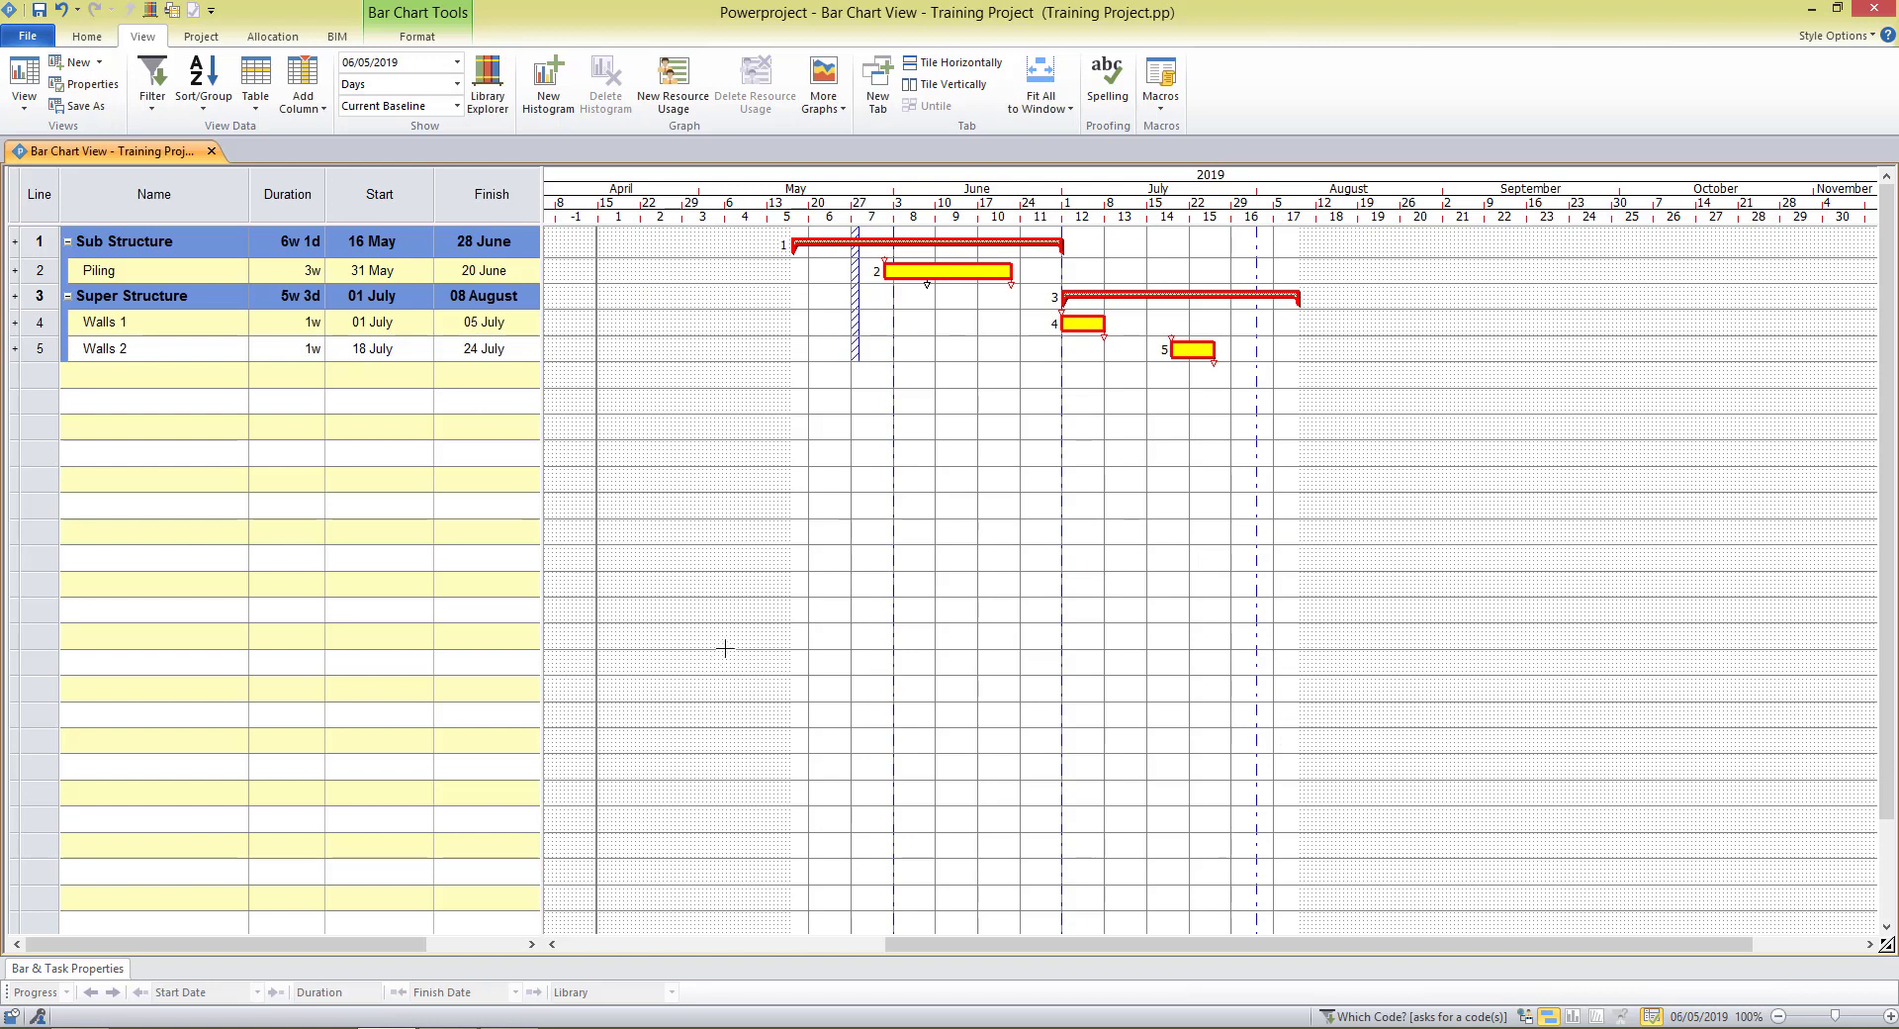
Look through the Logic and Tasks filter categories, and clear the "Which Code?" filter from the bar chart
{"action": "left_click", "coordinate": [152, 109]}
{"action": "mouse_move", "coordinate": [176, 245]}
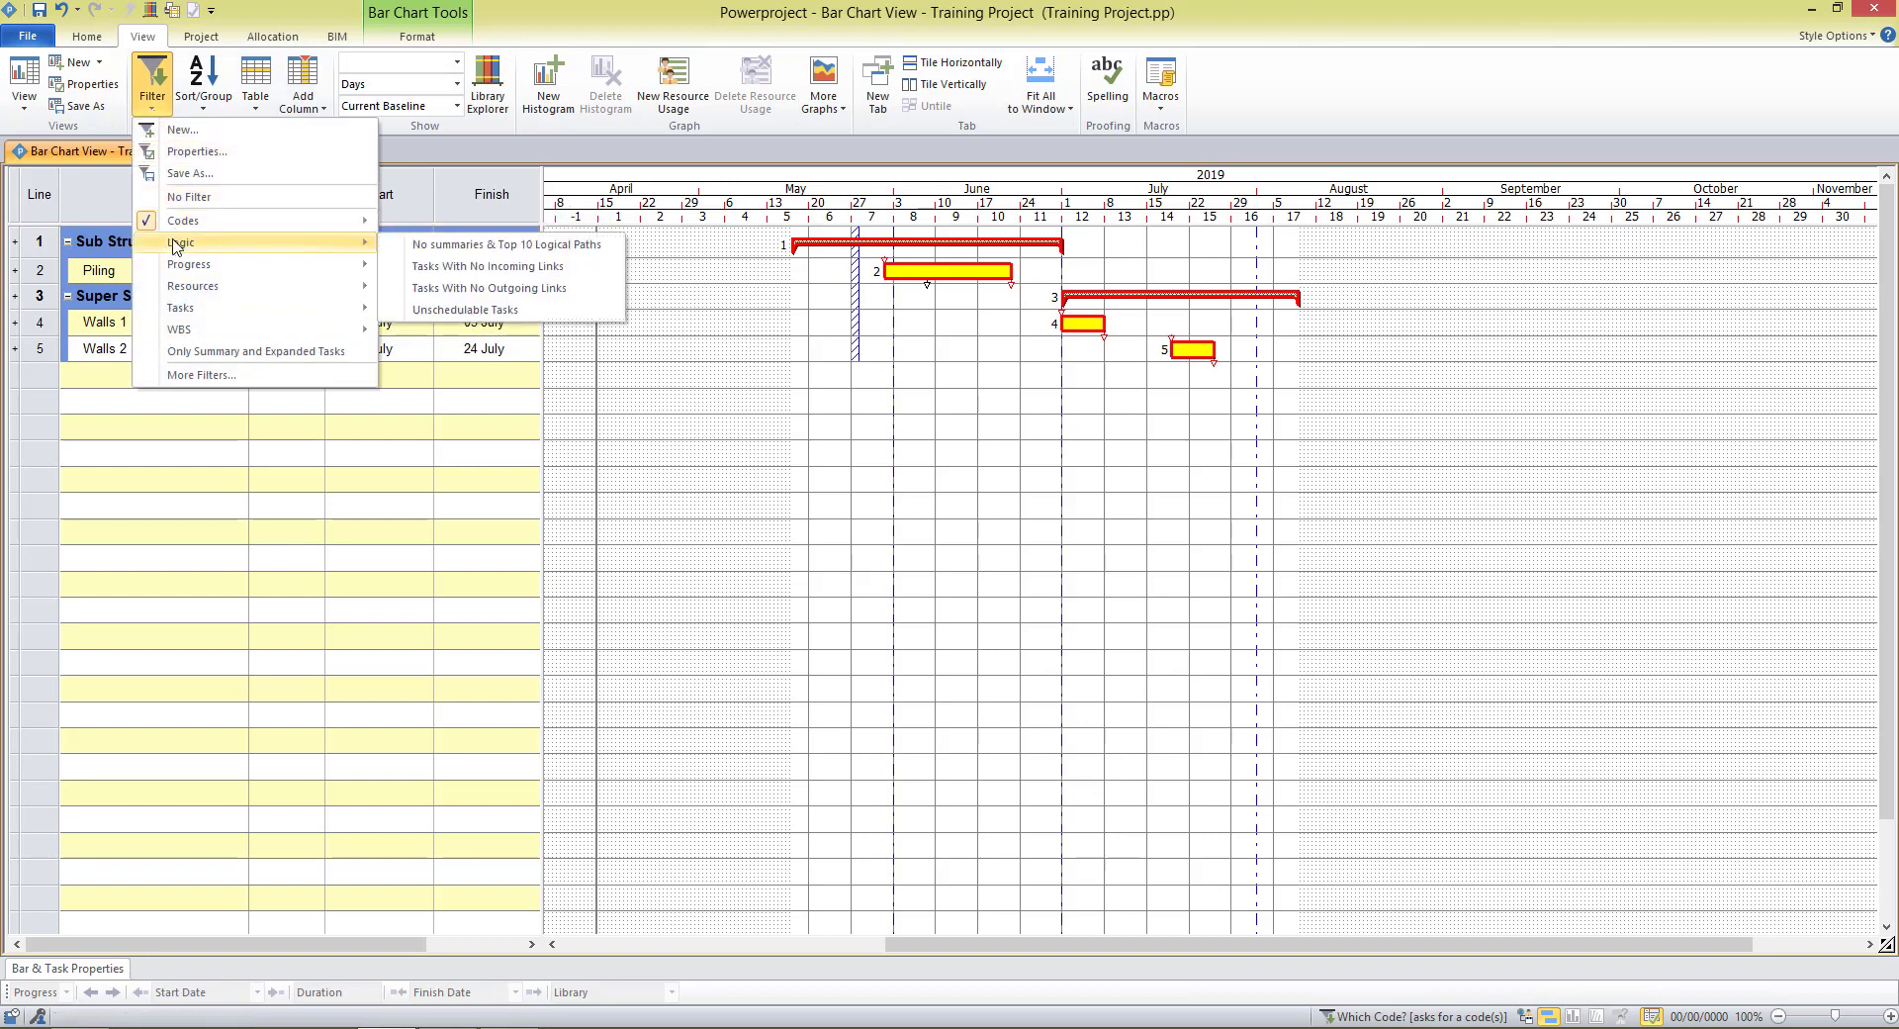
{"action": "mouse_move", "coordinate": [183, 309]}
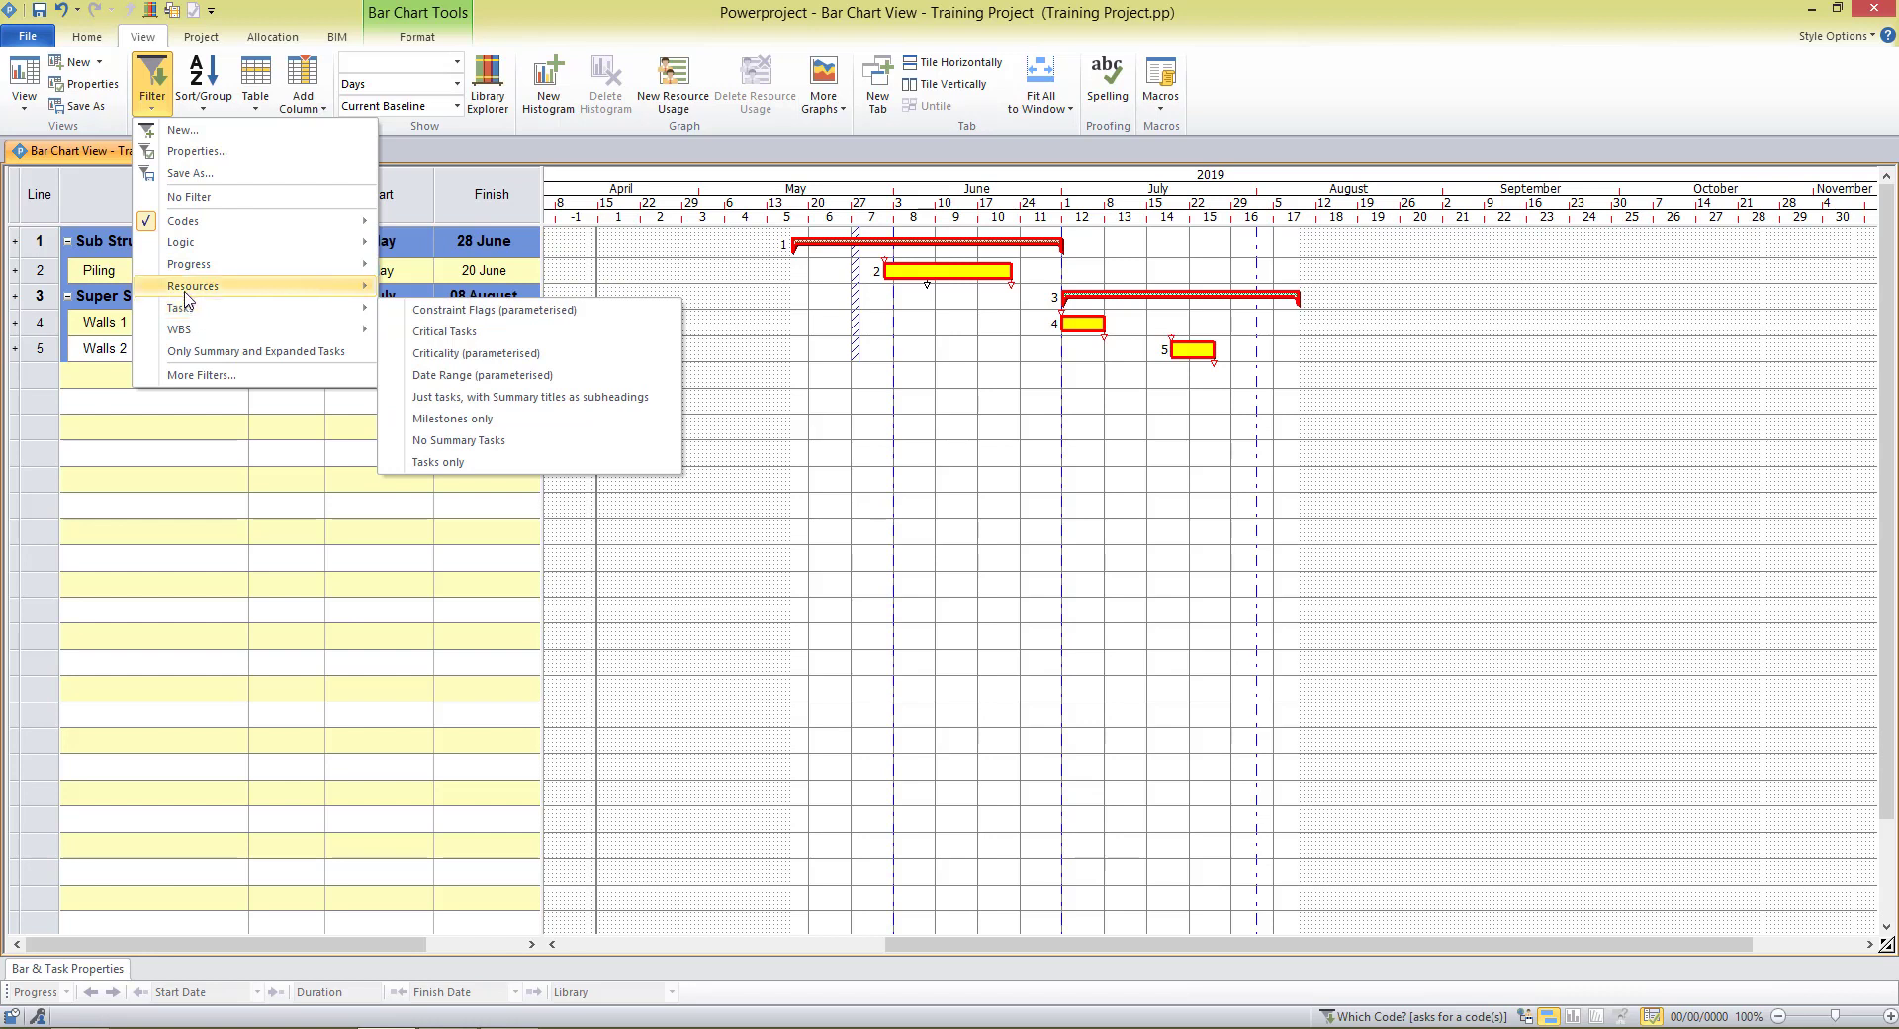
{"action": "left_click", "coordinate": [743, 417]}
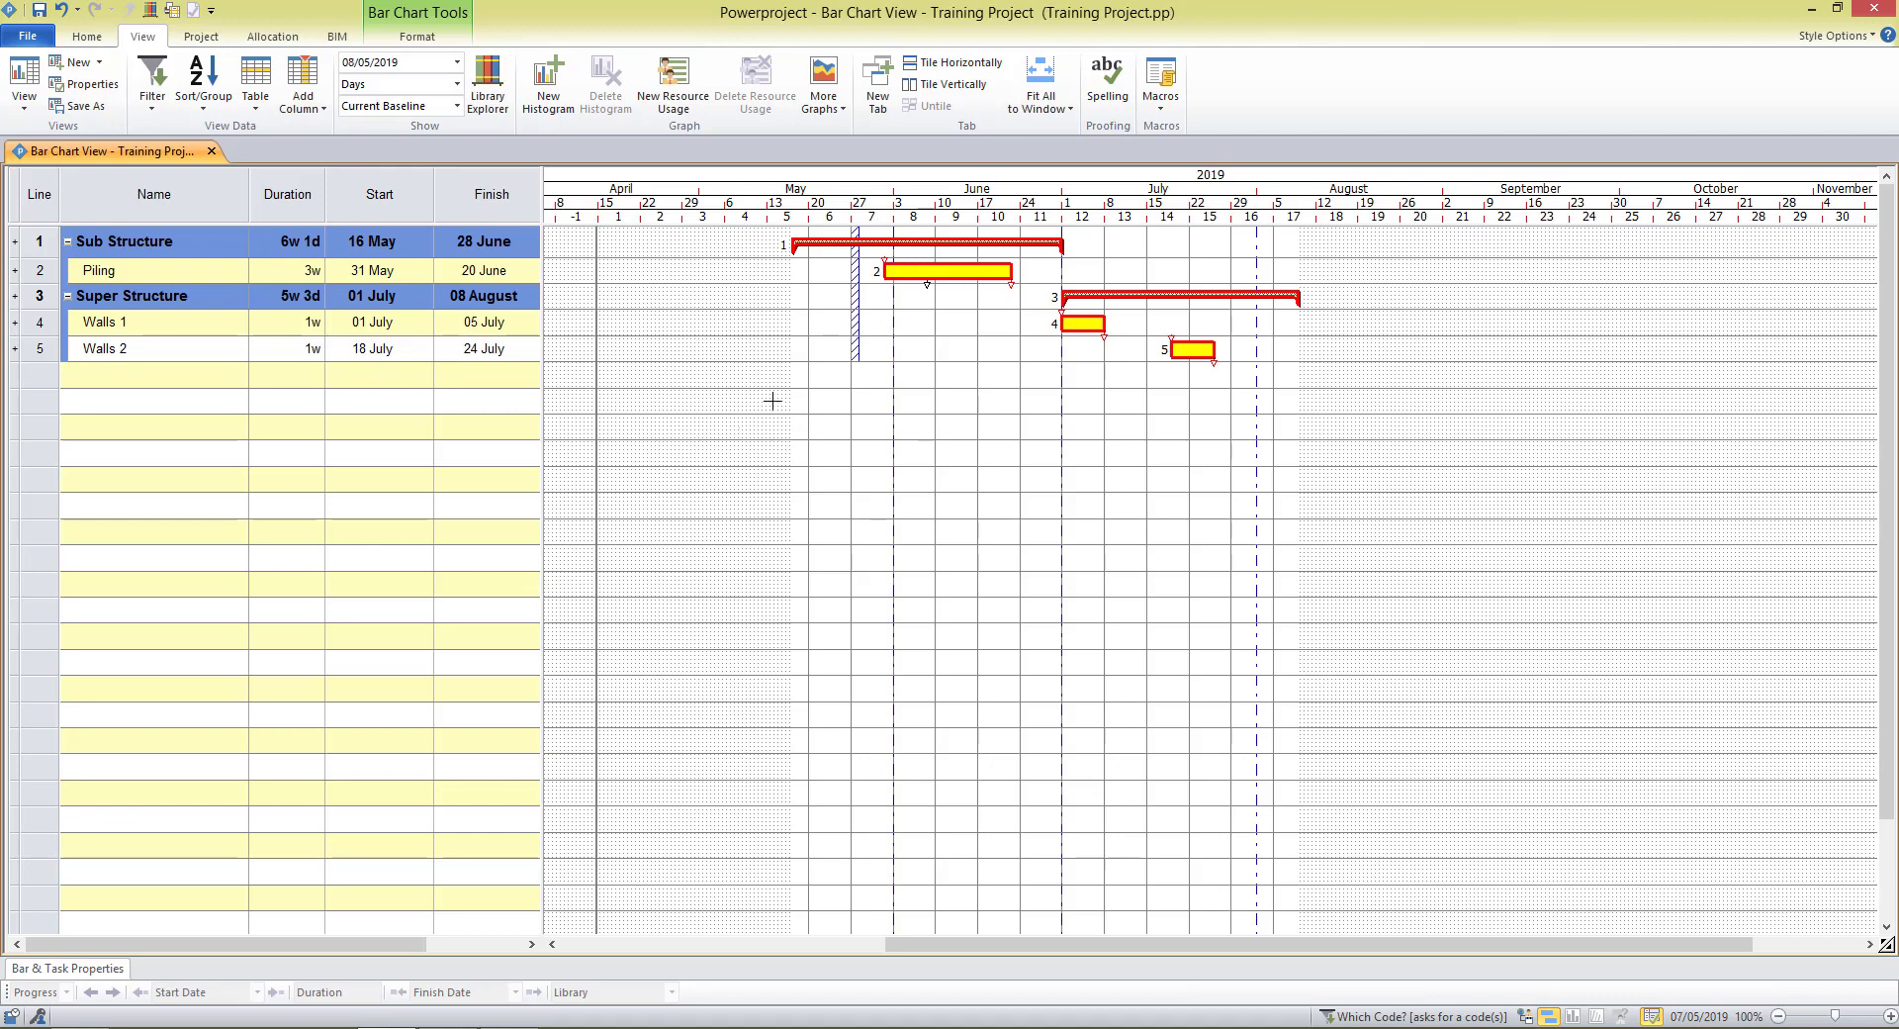
{"action": "left_click", "coordinate": [1400, 1019]}
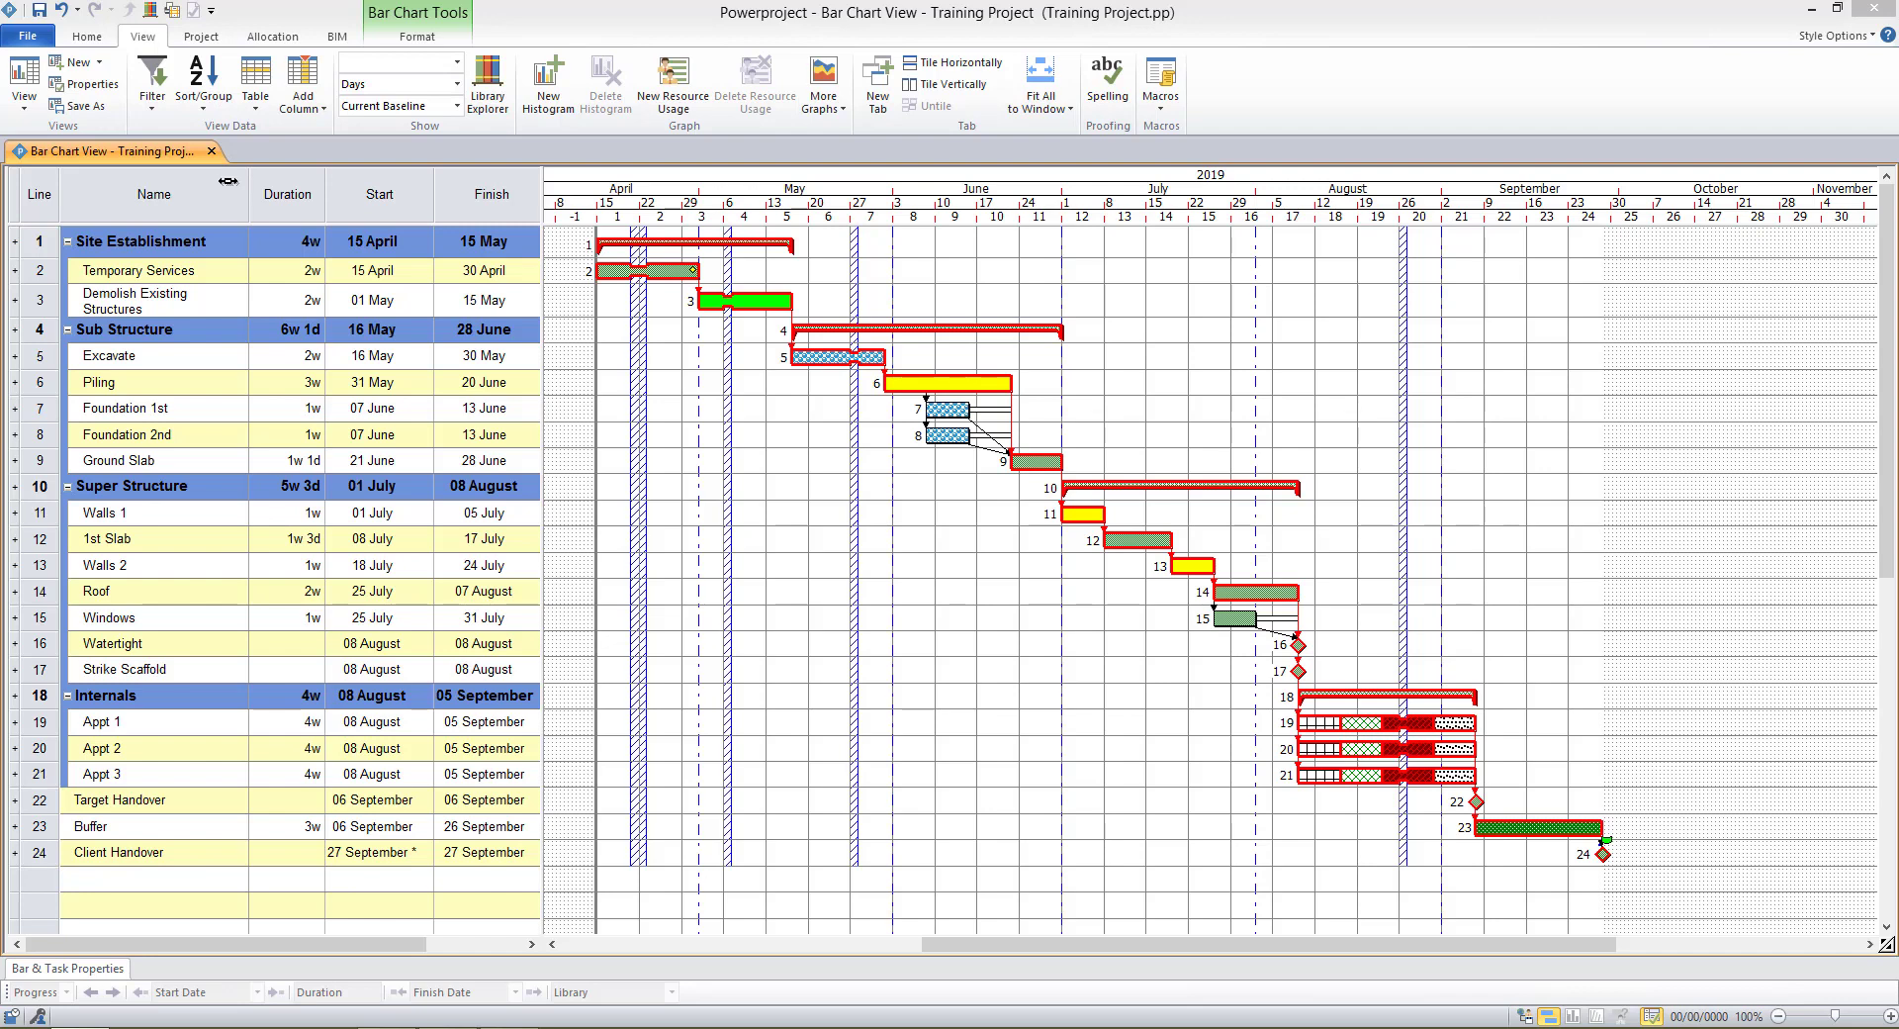
Group the tasks with the codes sort "By Trade Contractor & Start", and return the chart to natural order
{"action": "left_click", "coordinate": [204, 104]}
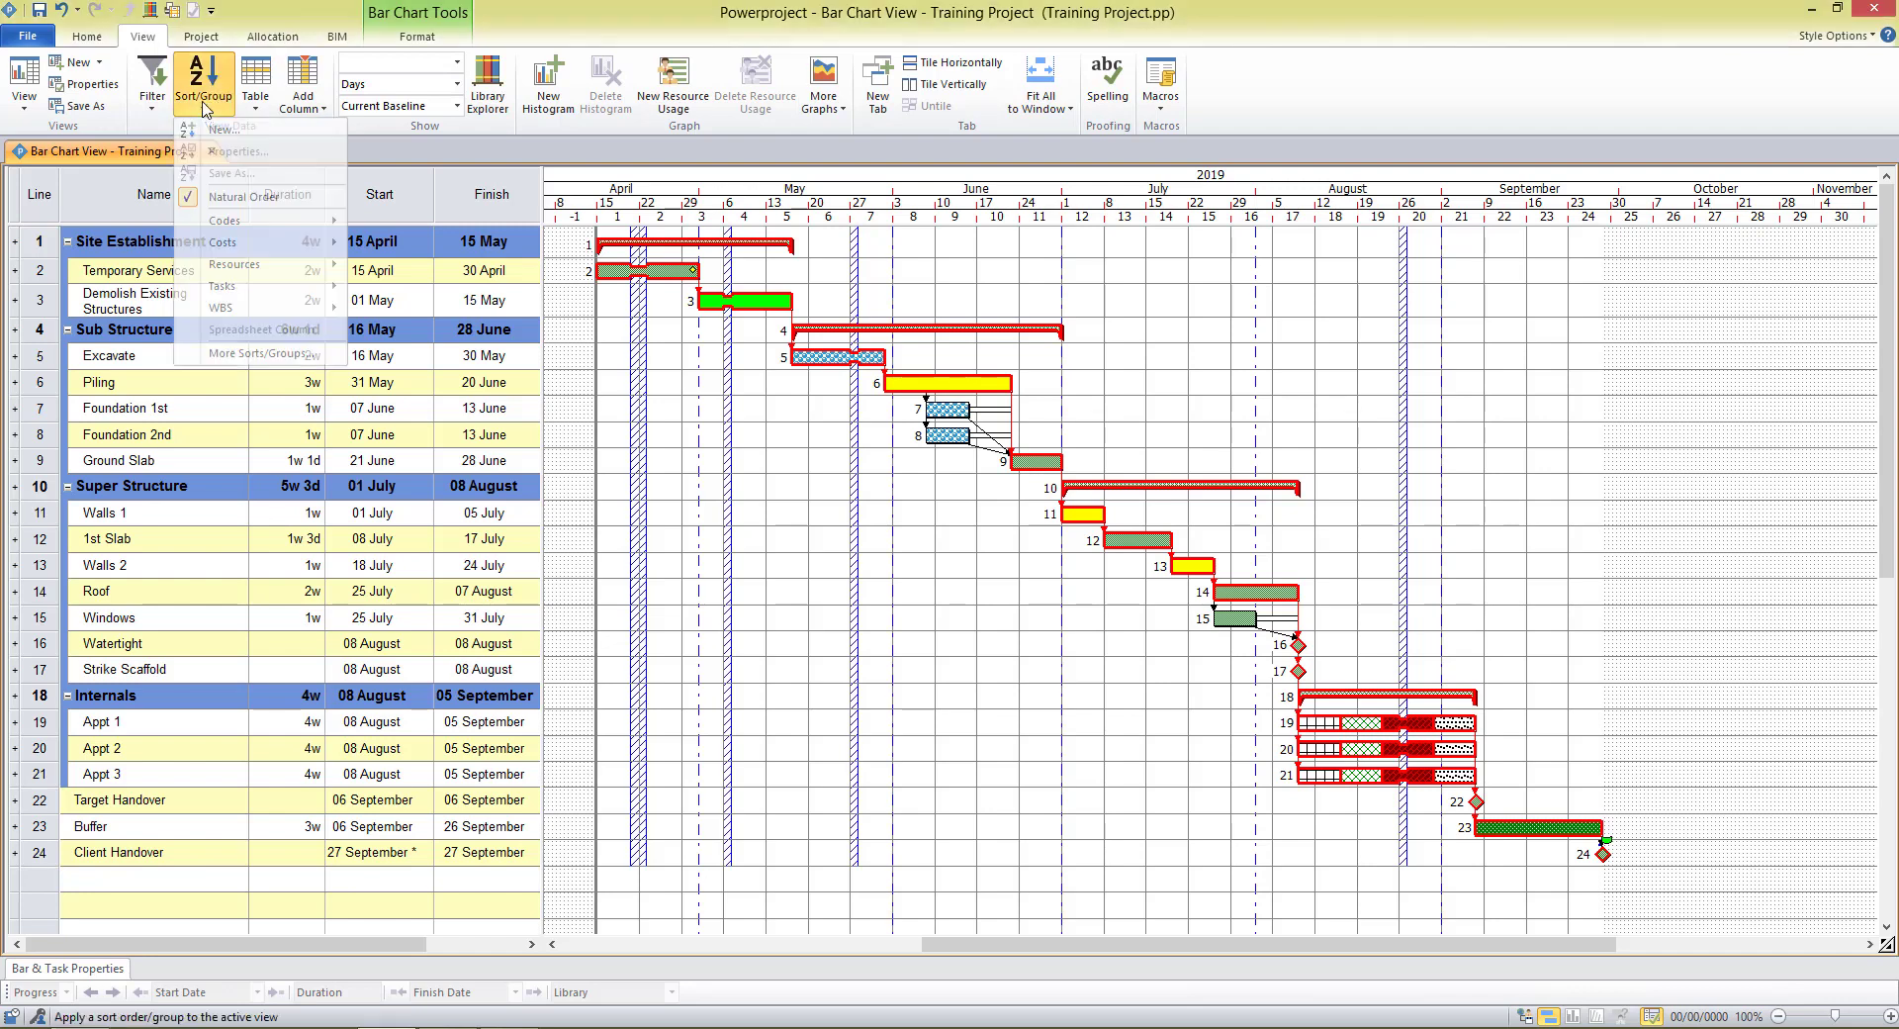
{"action": "mouse_move", "coordinate": [246, 229]}
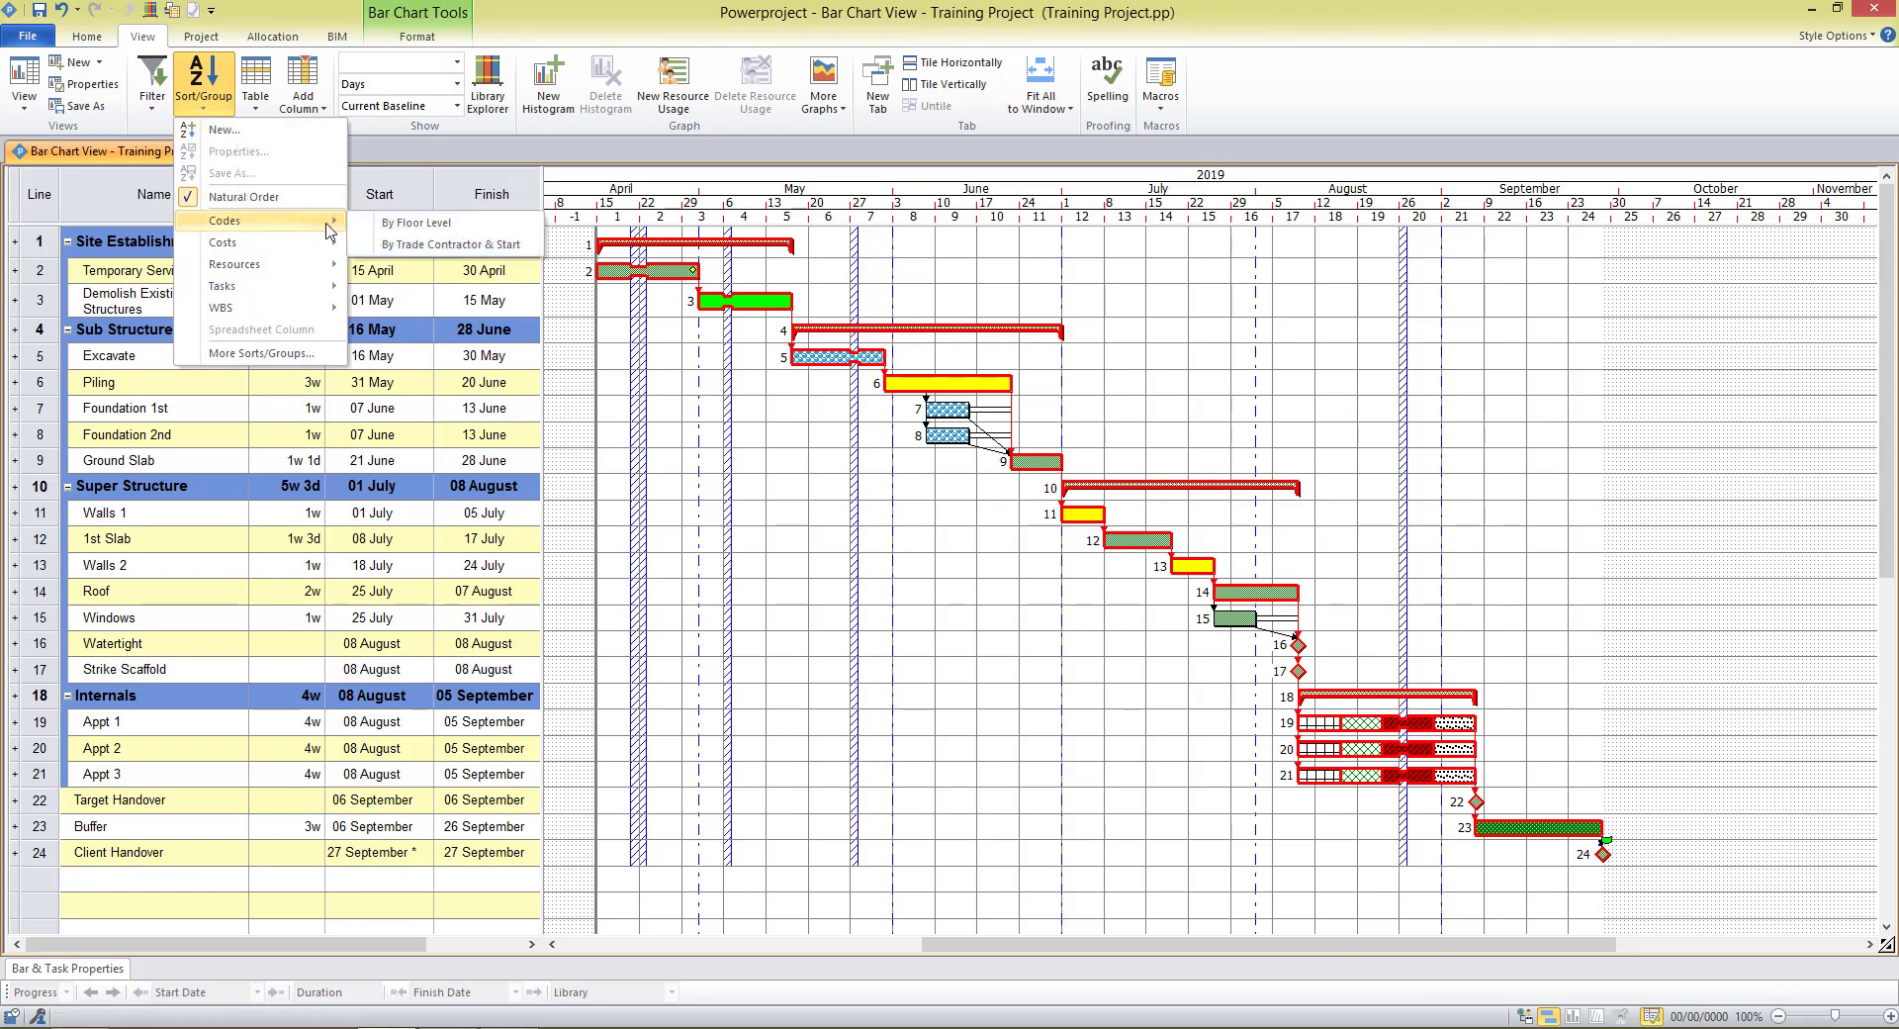
{"action": "left_click", "coordinate": [424, 251]}
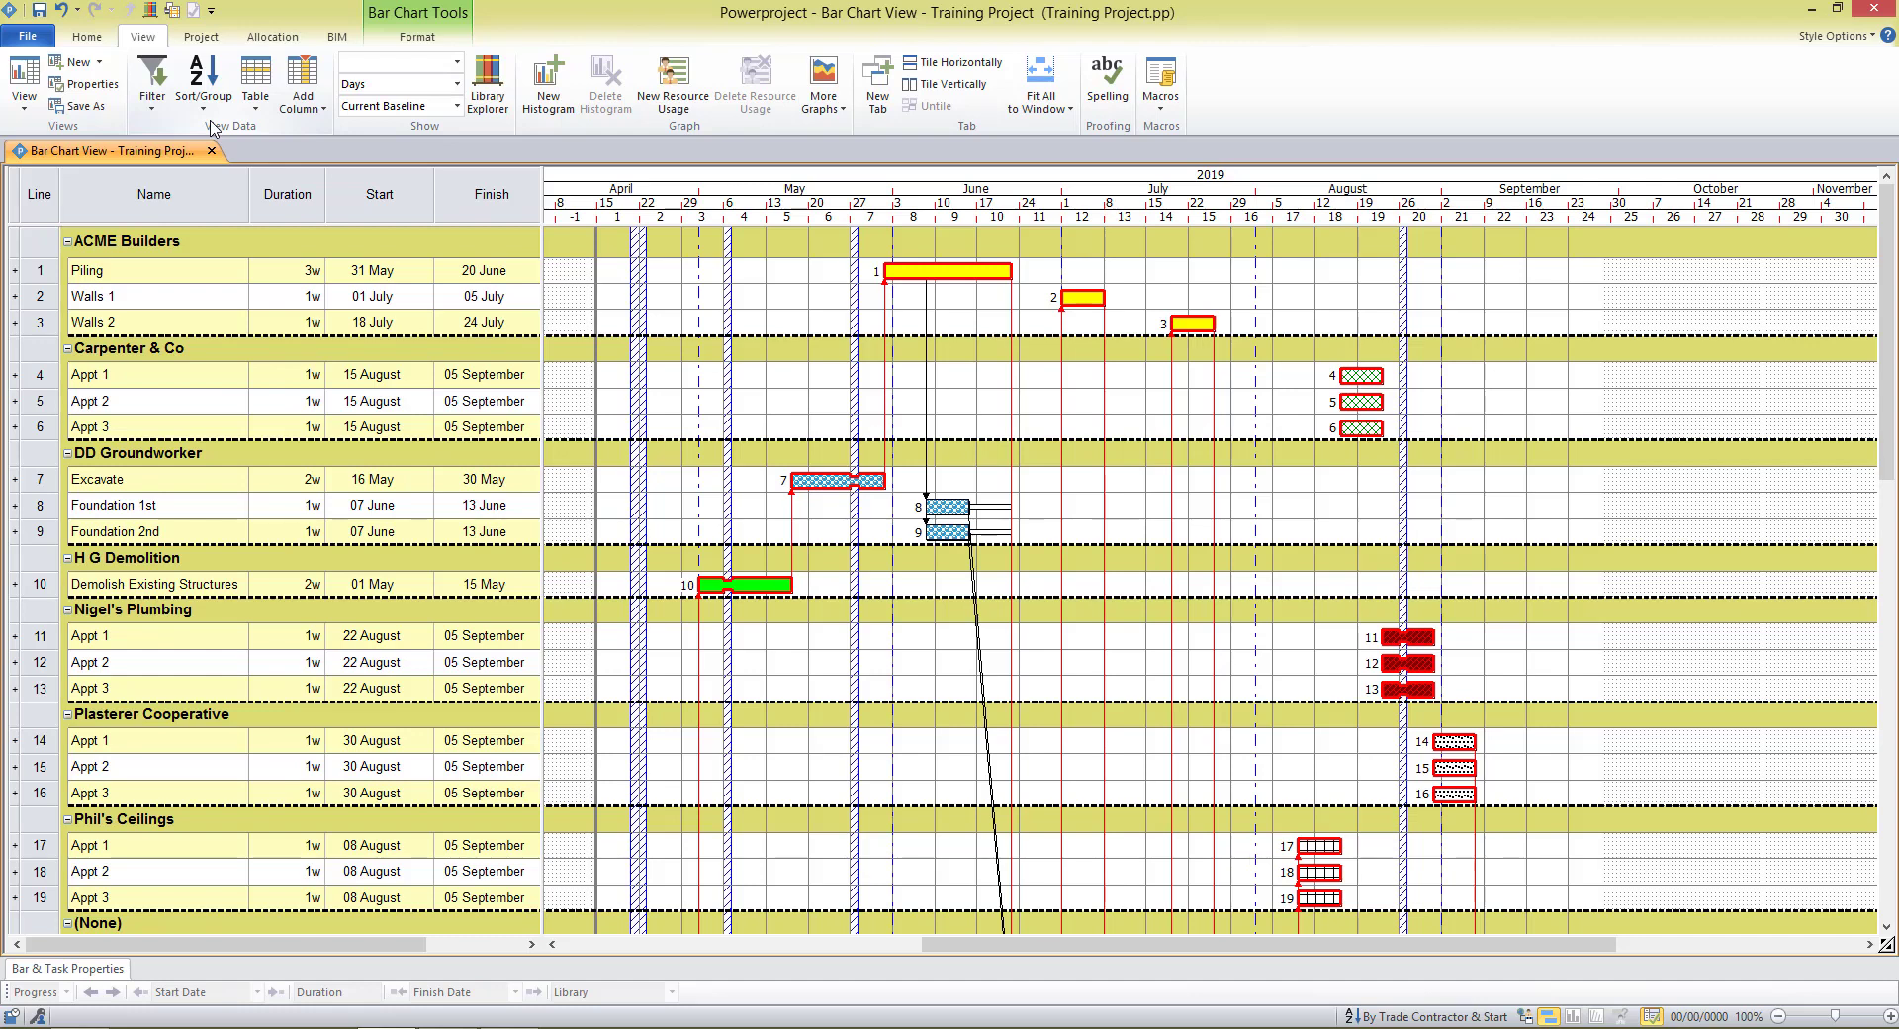
{"action": "left_click", "coordinate": [1381, 1018]}
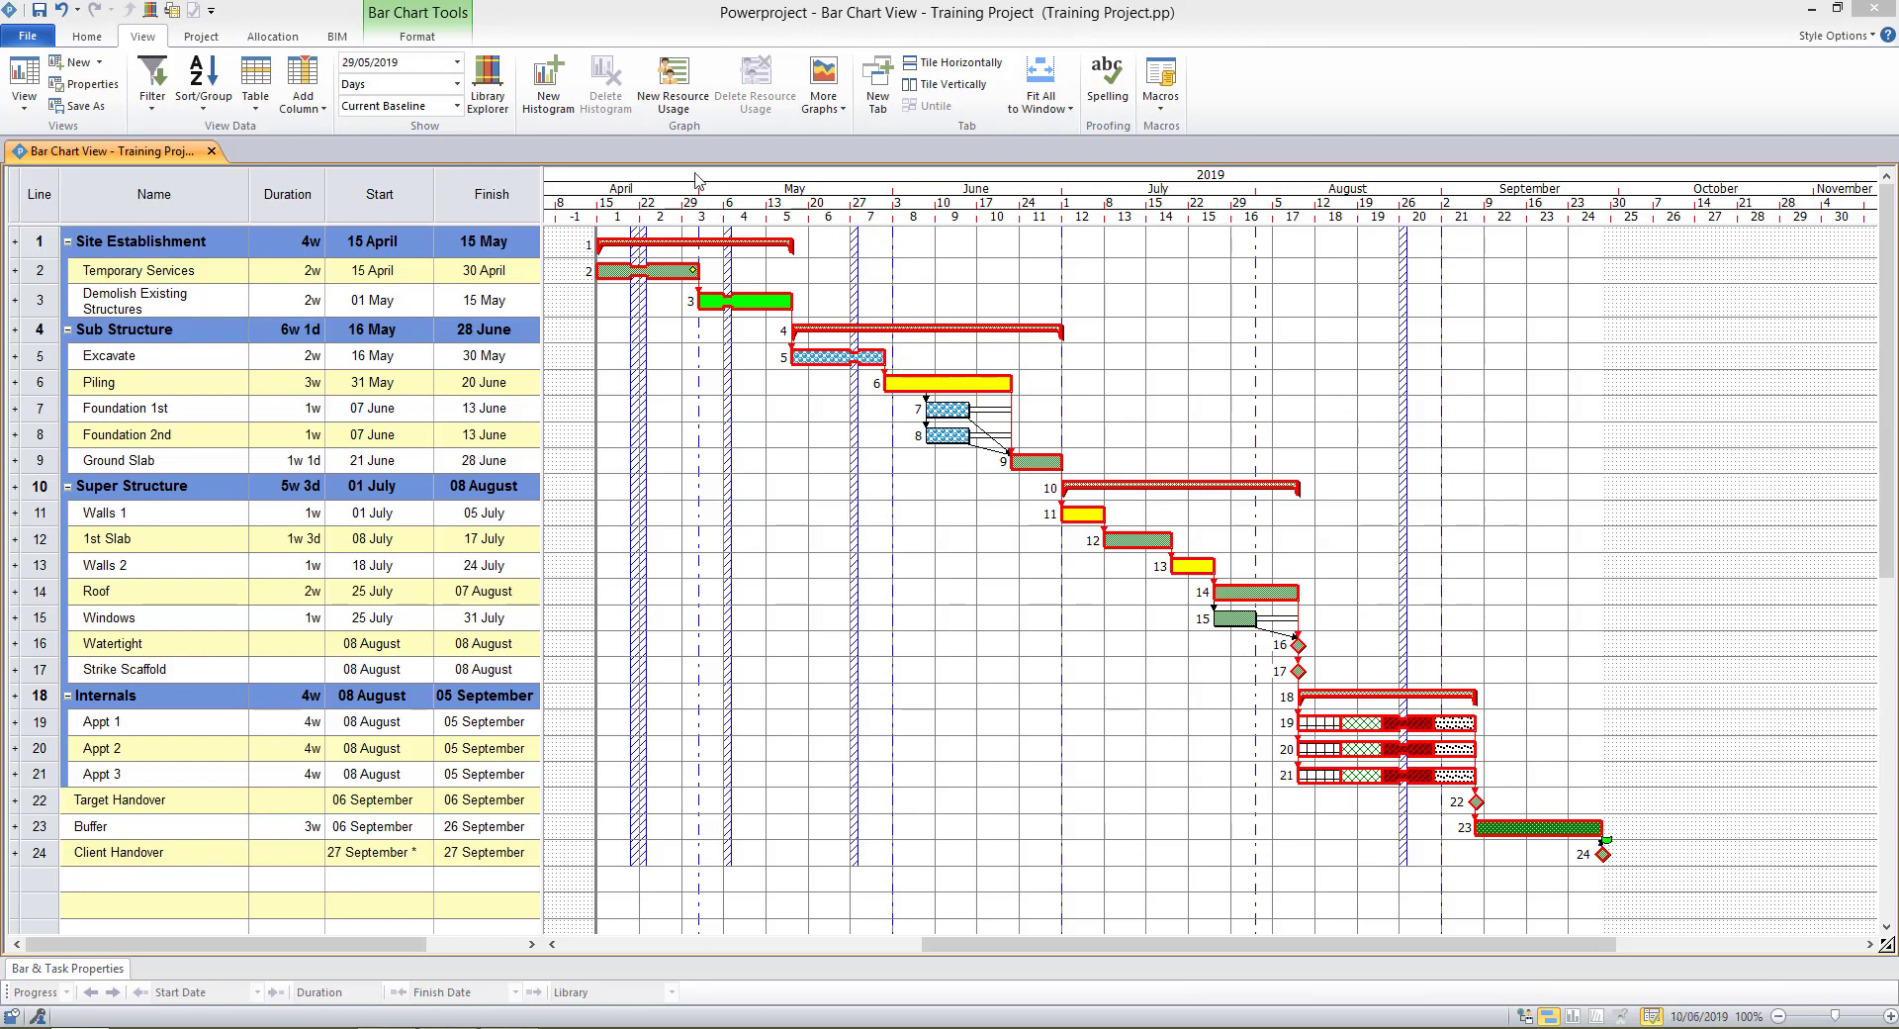
Hide the float, critical path highlighting and links on the bar chart
{"action": "left_click", "coordinate": [413, 40]}
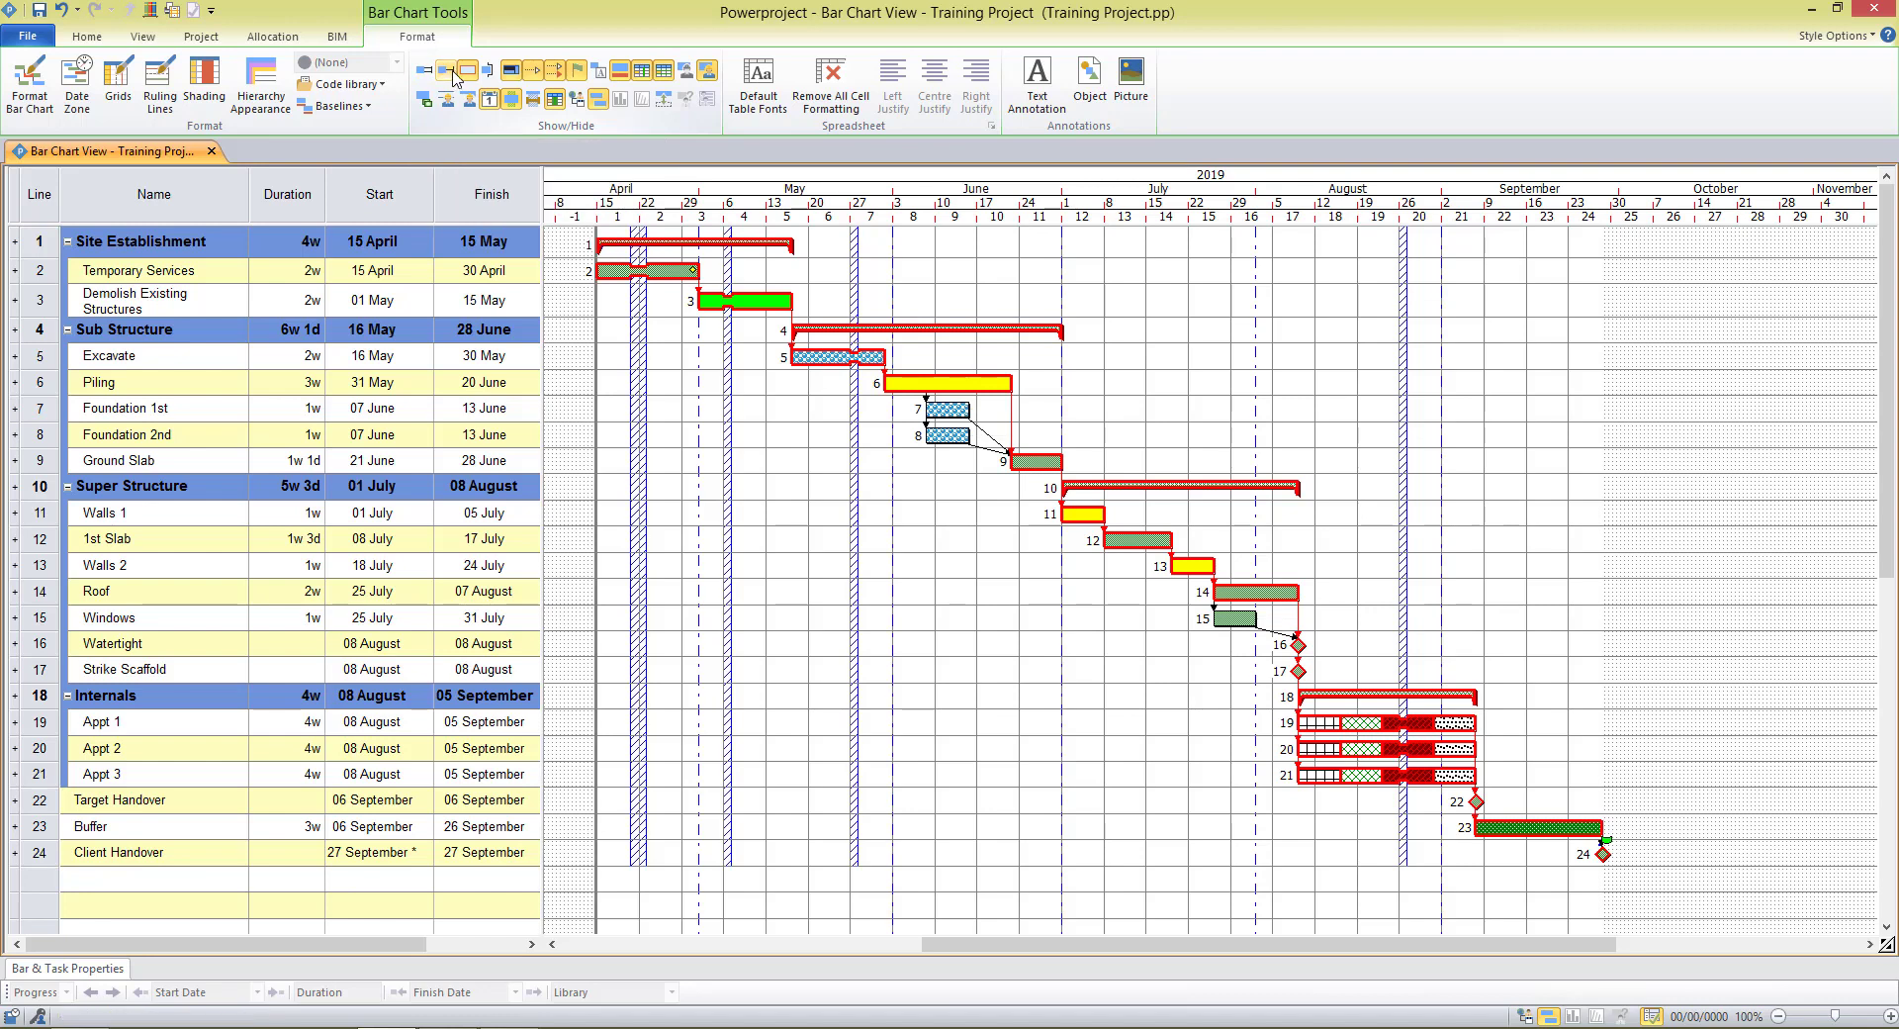
{"action": "left_click", "coordinate": [469, 71]}
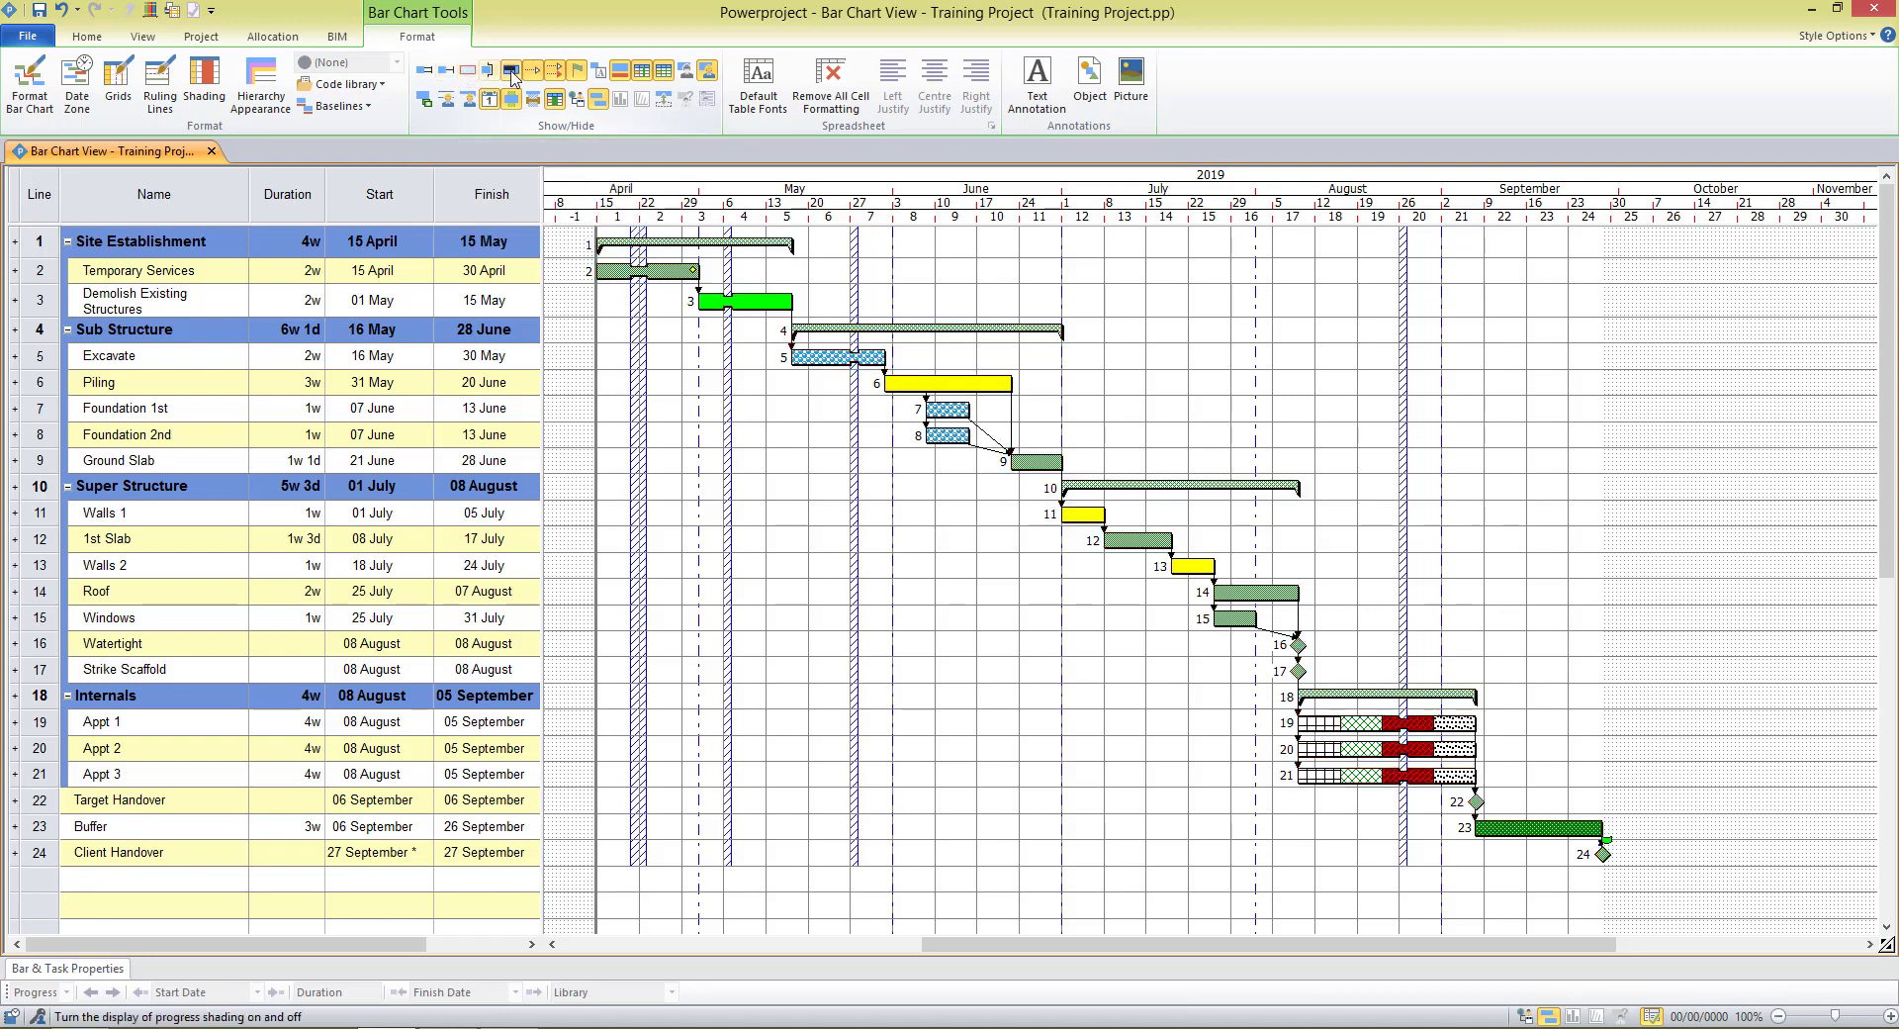
{"action": "left_click", "coordinate": [555, 71]}
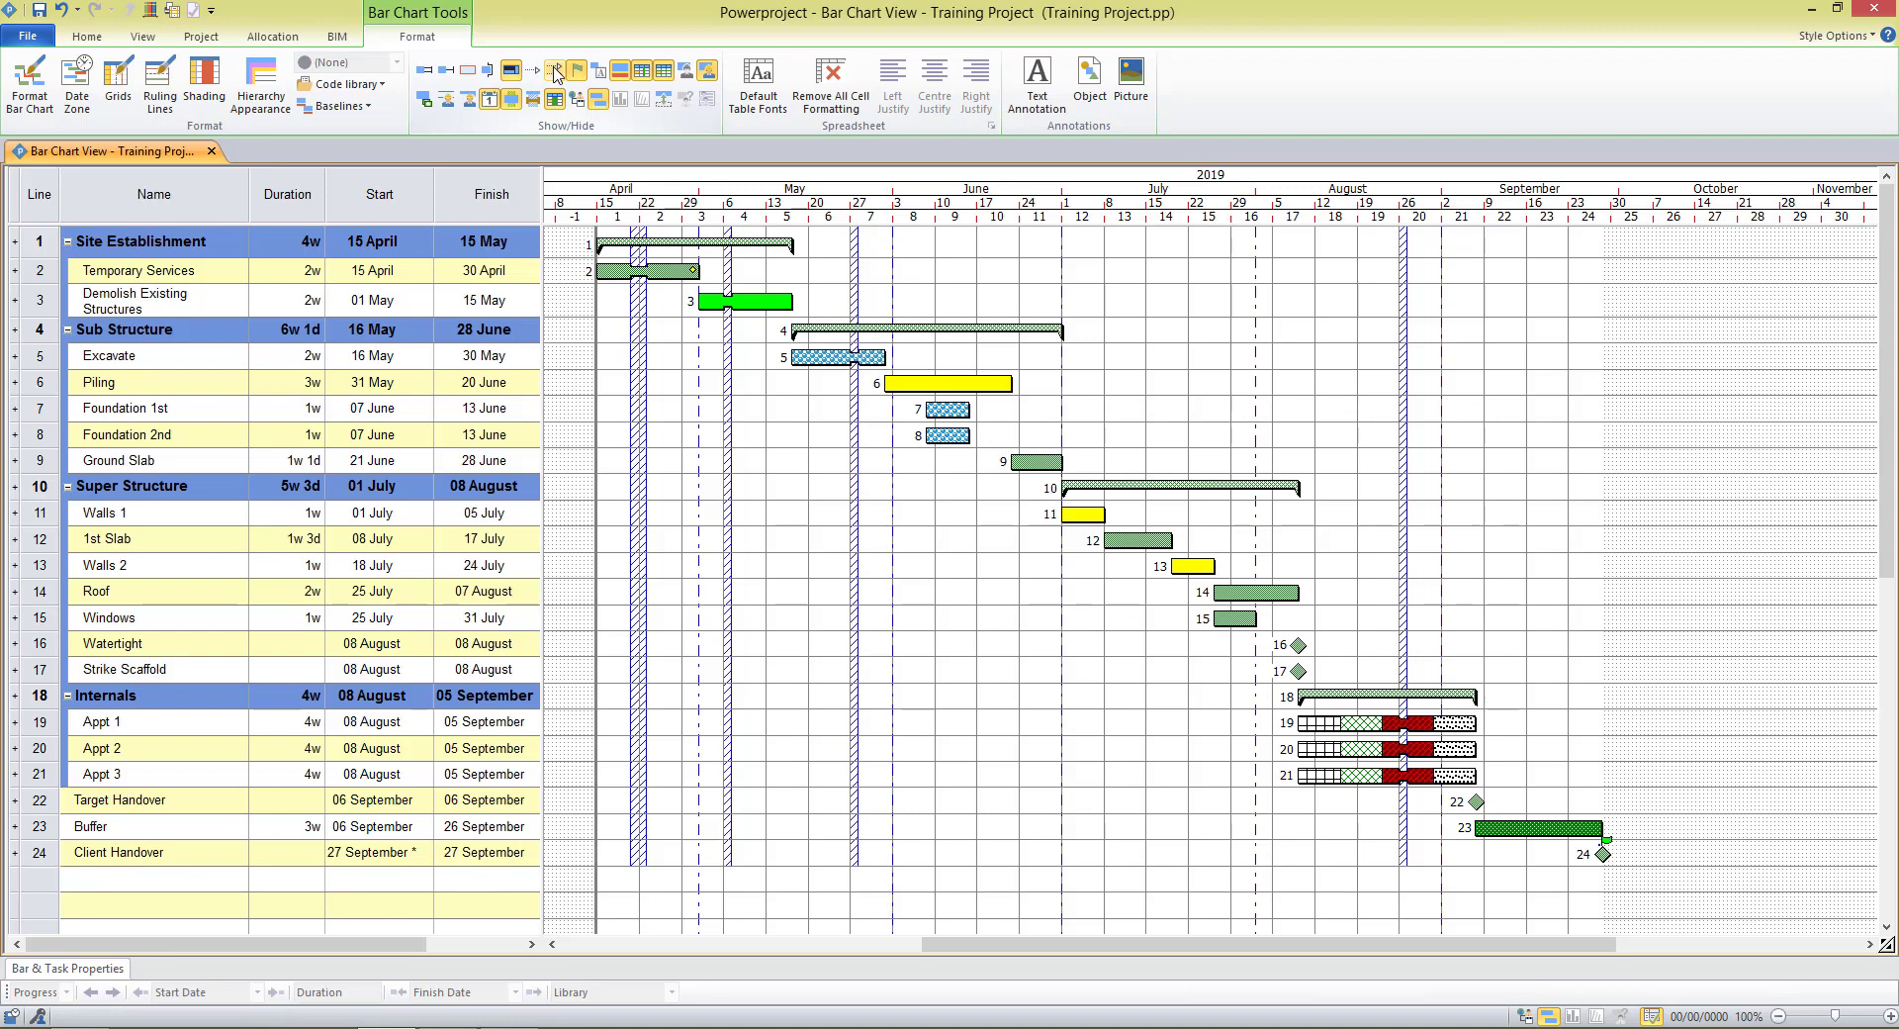
Widen the table area to include the Notes column, and group the tasks by Trade Contractor & Start
{"action": "left_click", "coordinate": [143, 38]}
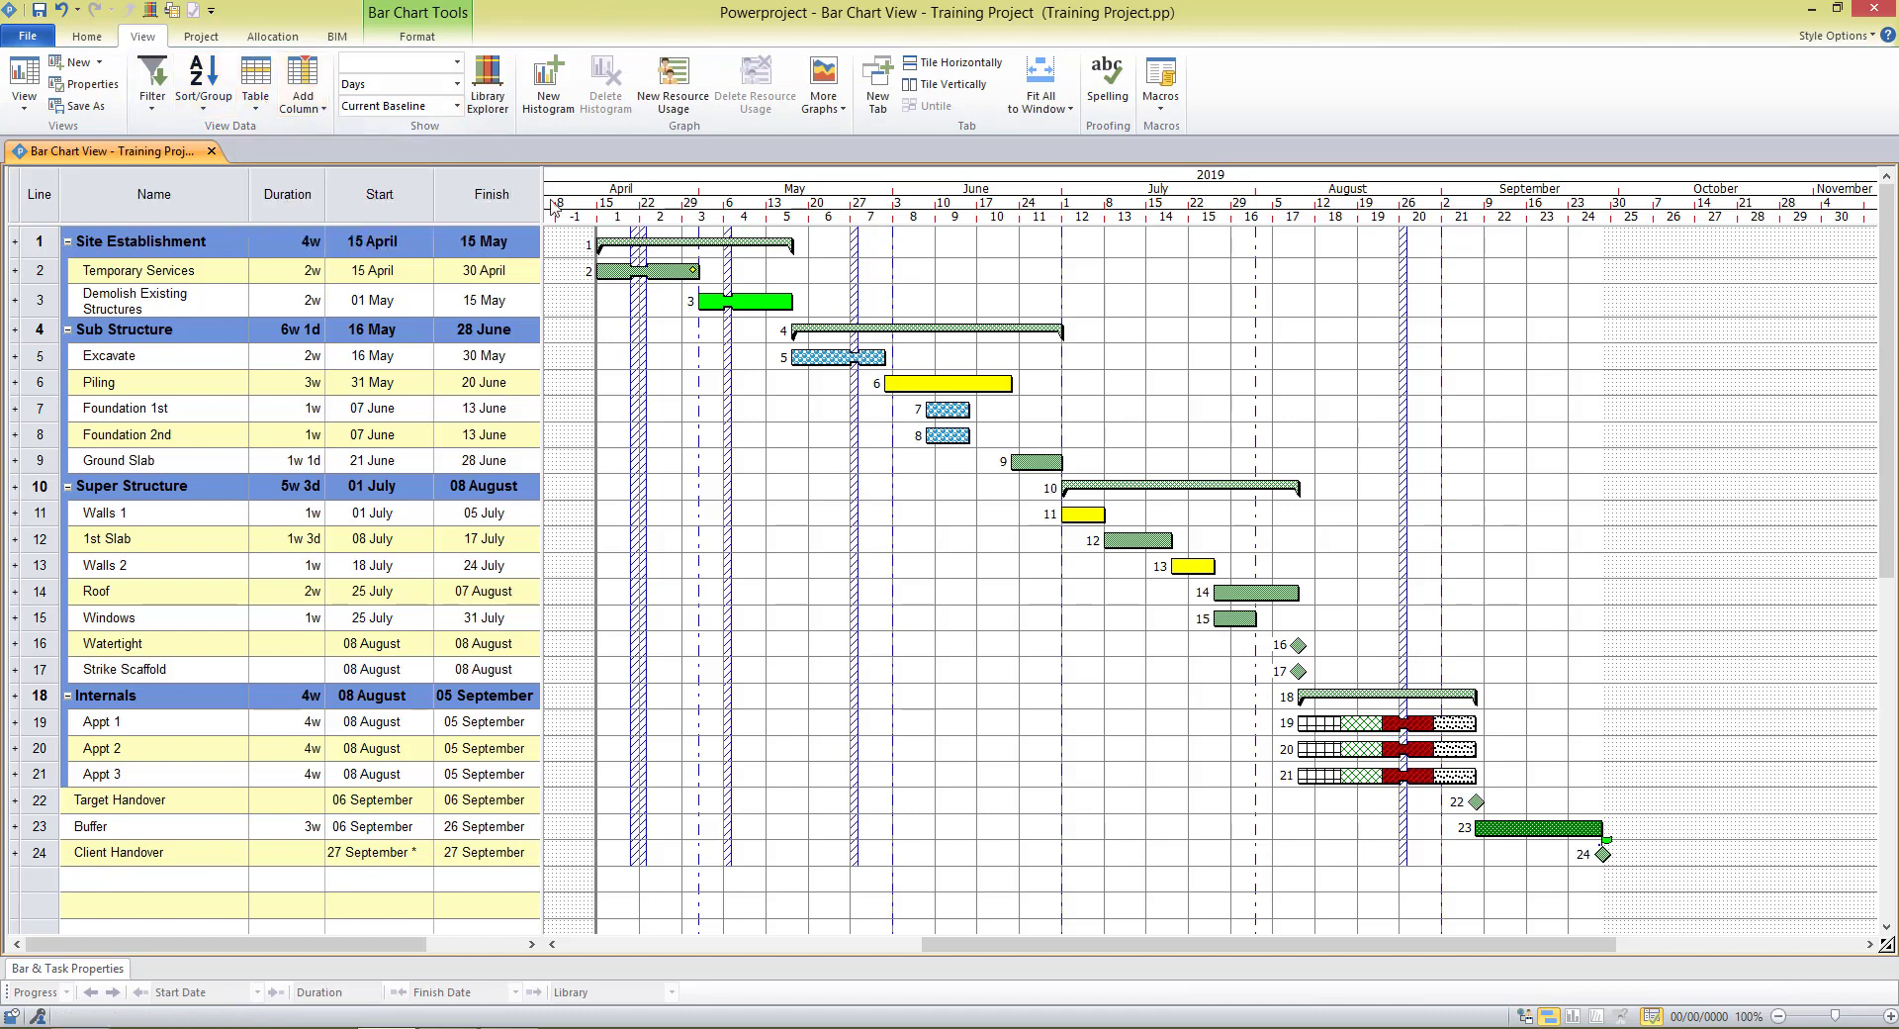
{"action": "left_click_drag", "start_coordinate": [552, 206], "coordinate": [687, 210]}
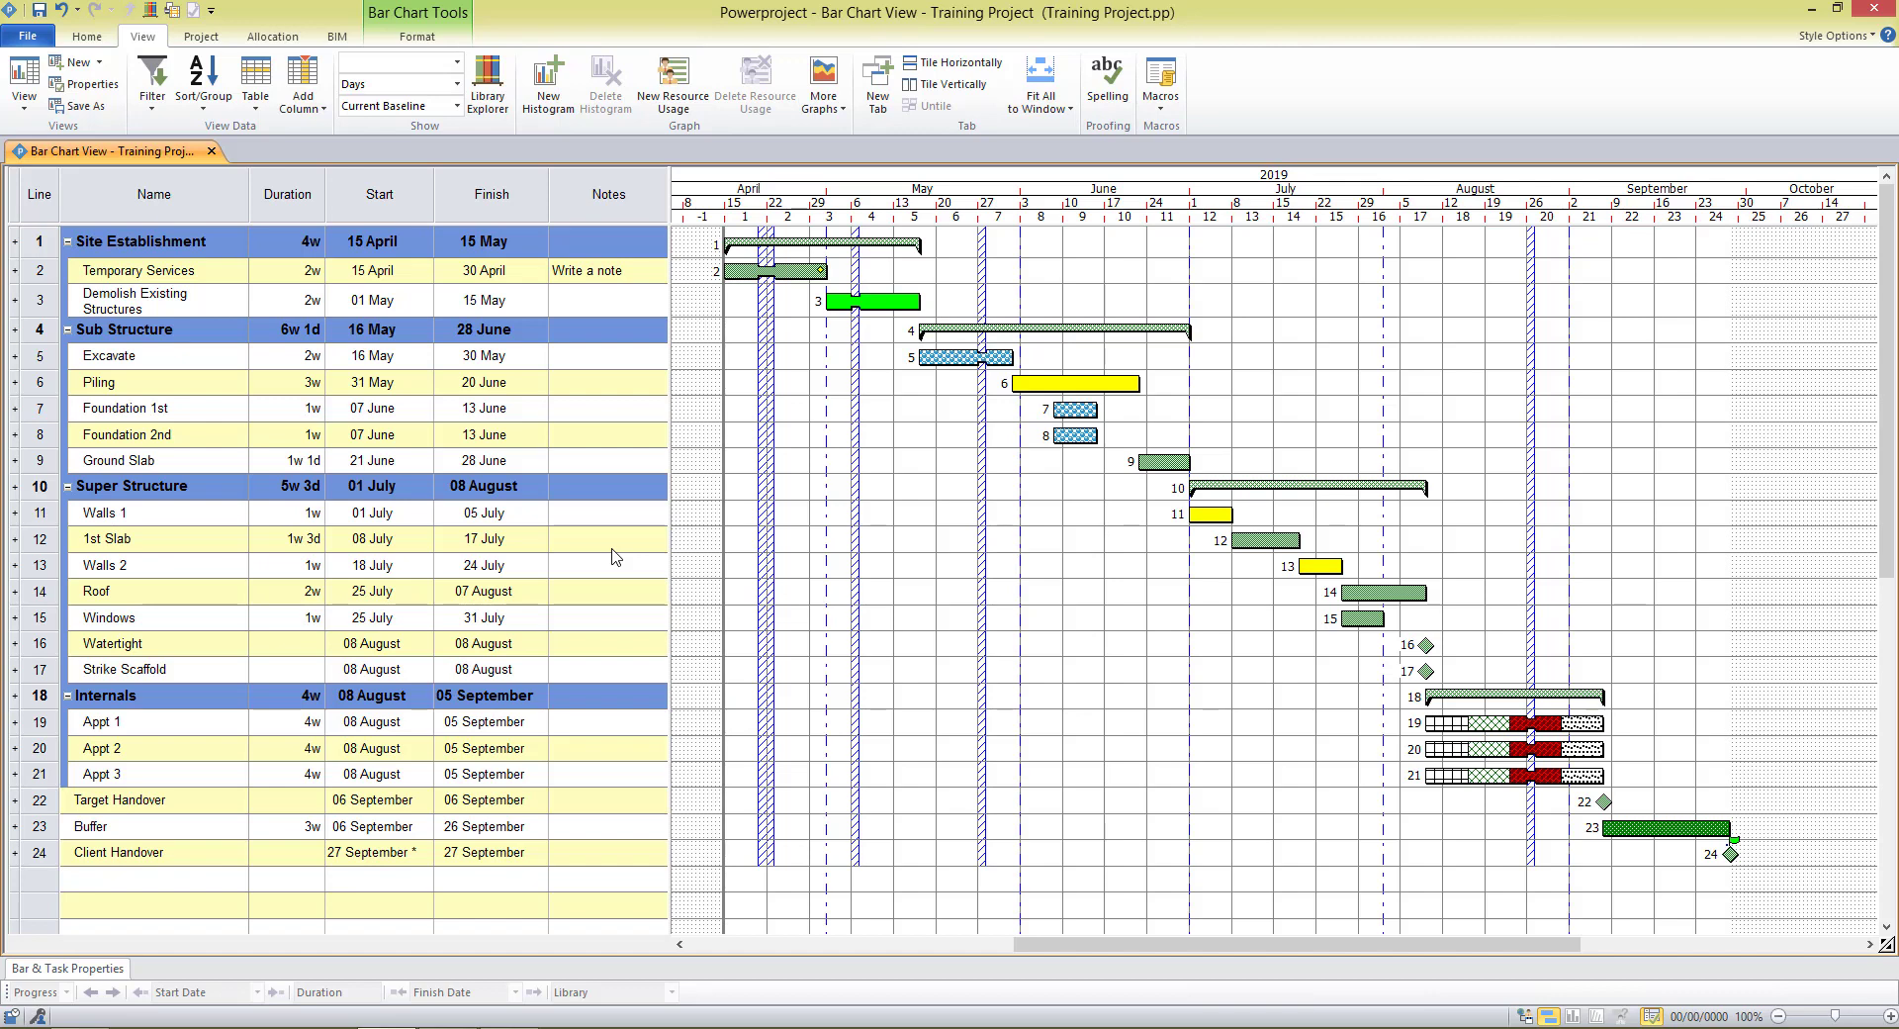
{"action": "left_click", "coordinate": [204, 97]}
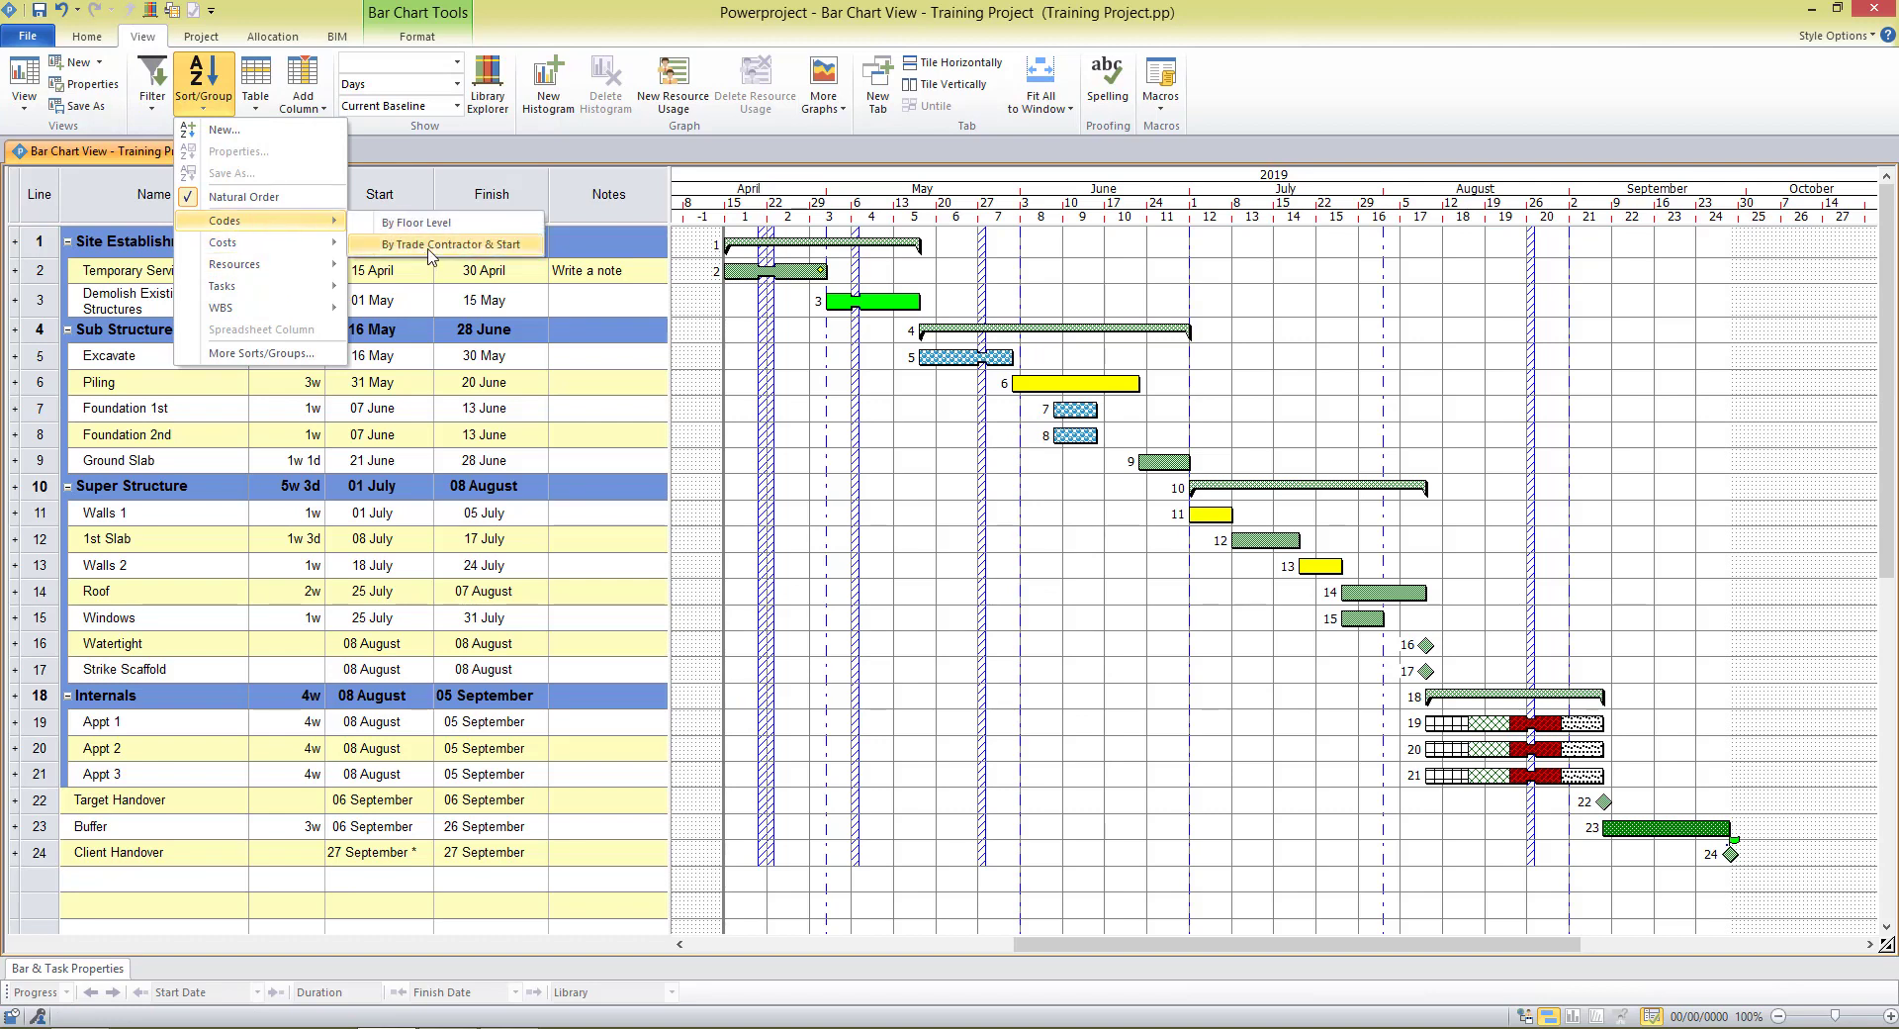
{"action": "left_click", "coordinate": [431, 252]}
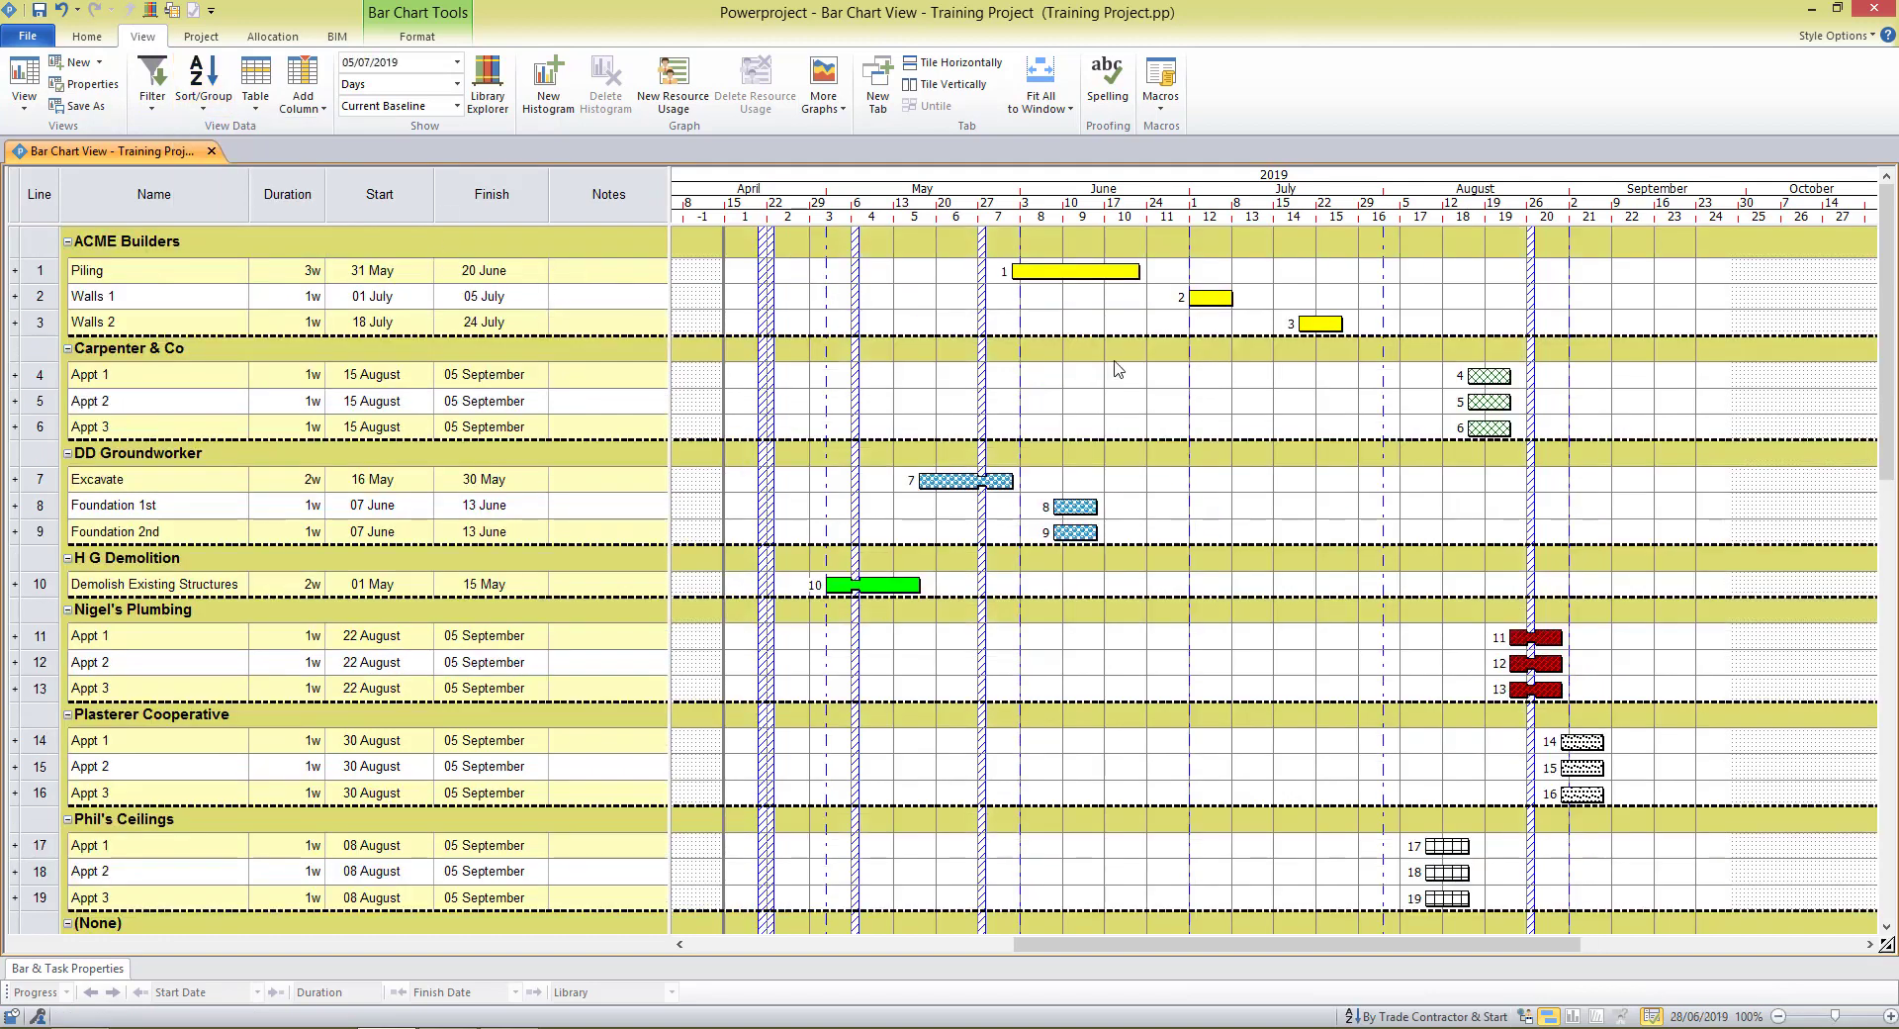
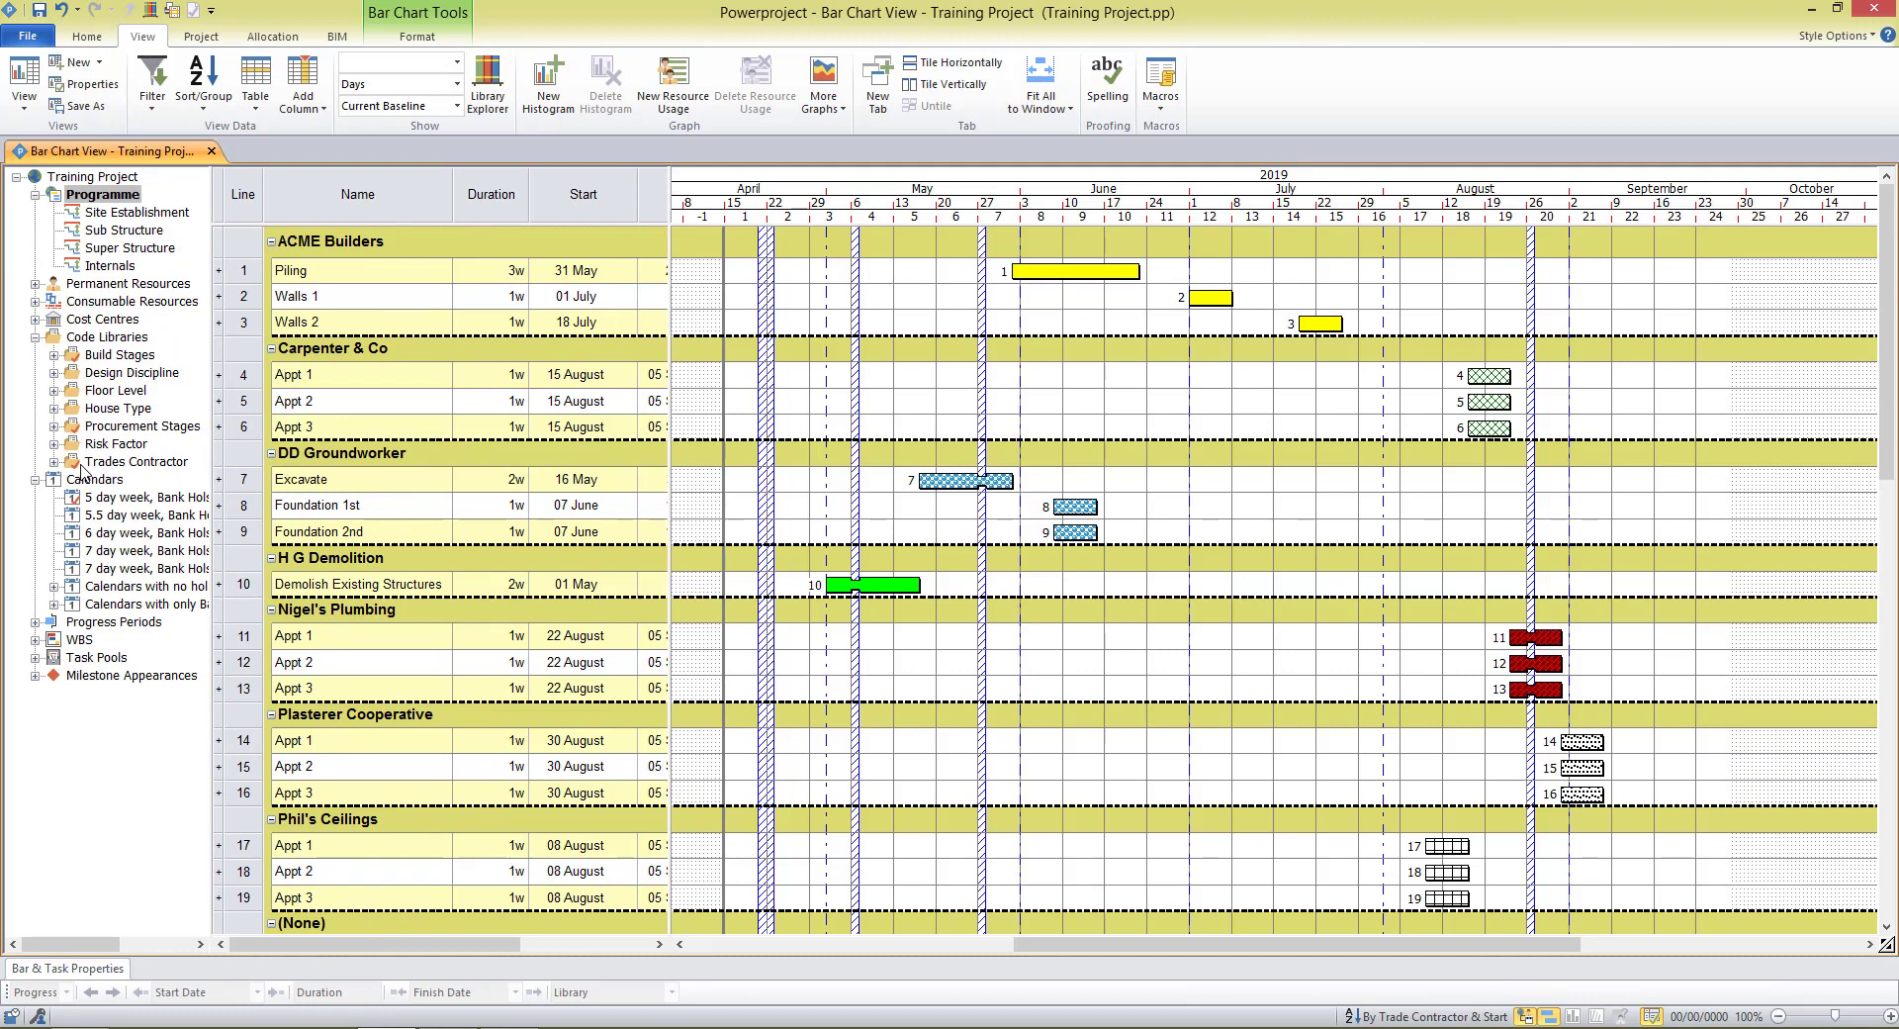
Turn off Trades Contractor as the display library, and shrink the project tree so the table fits through the Notes column
{"action": "right_click", "coordinate": [83, 469]}
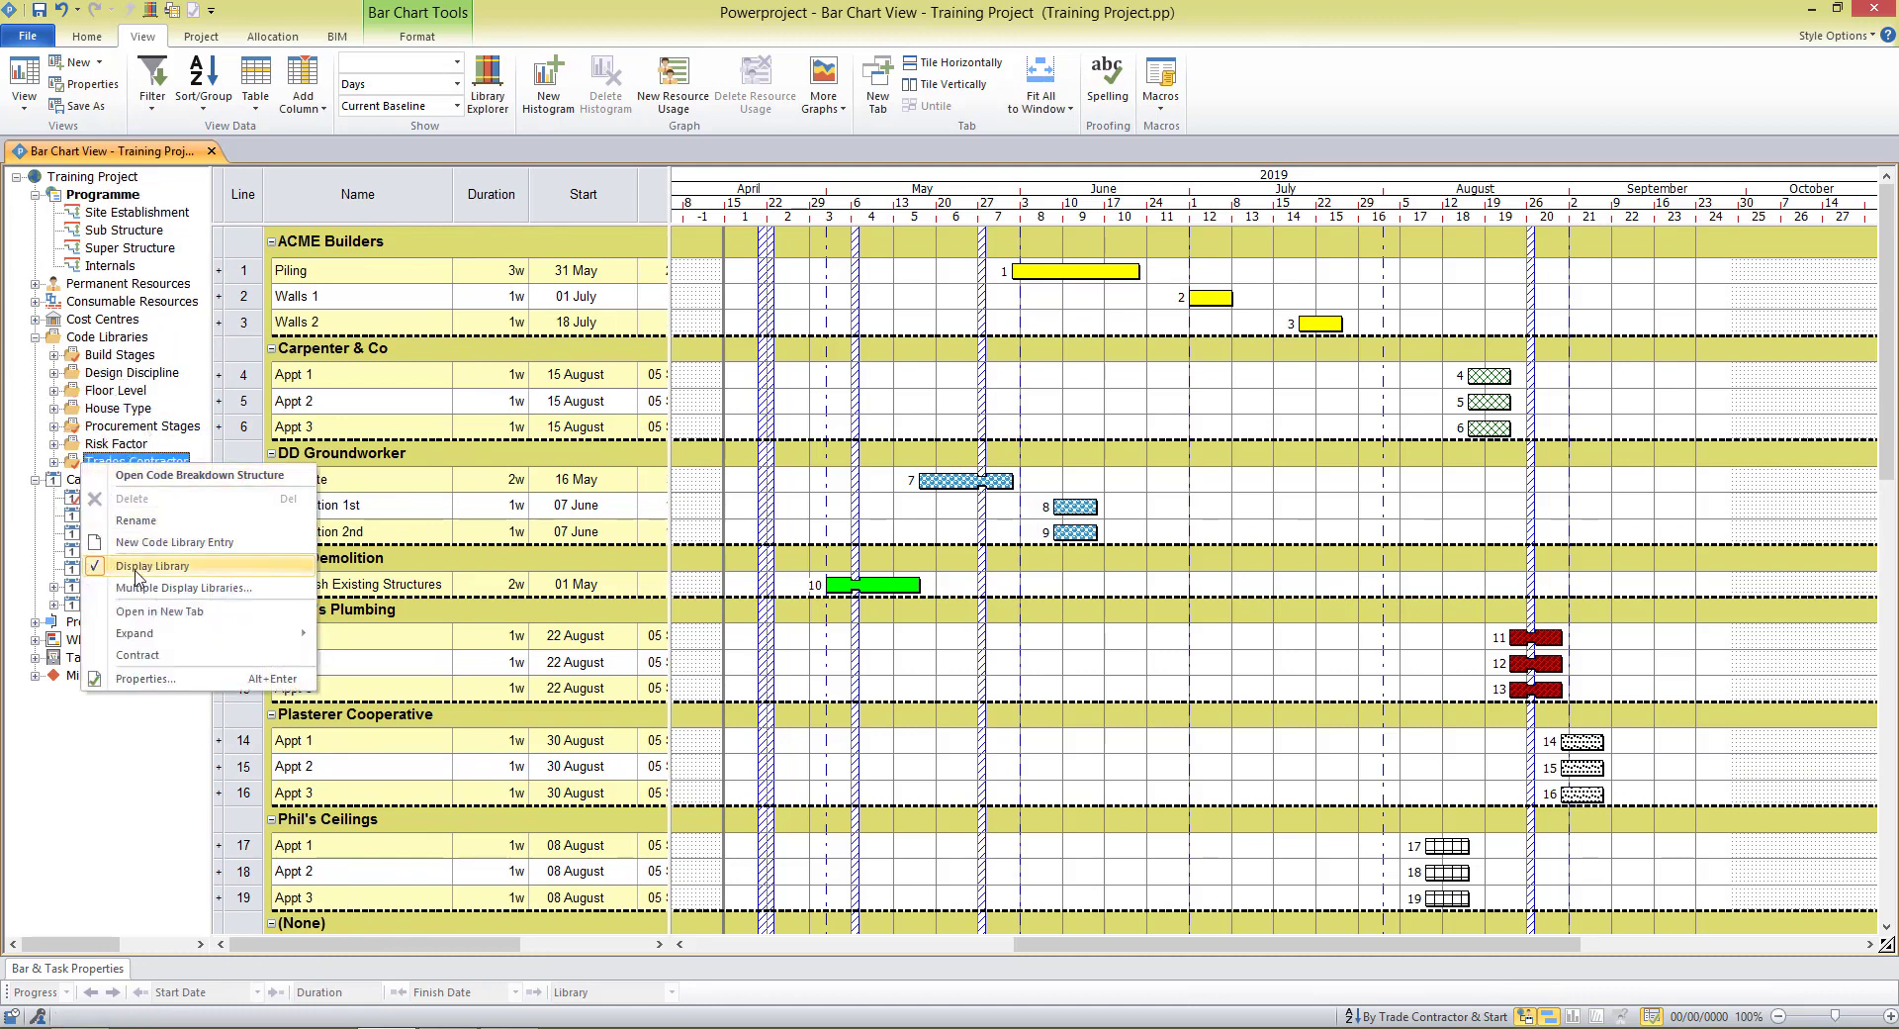
{"action": "left_click", "coordinate": [137, 568]}
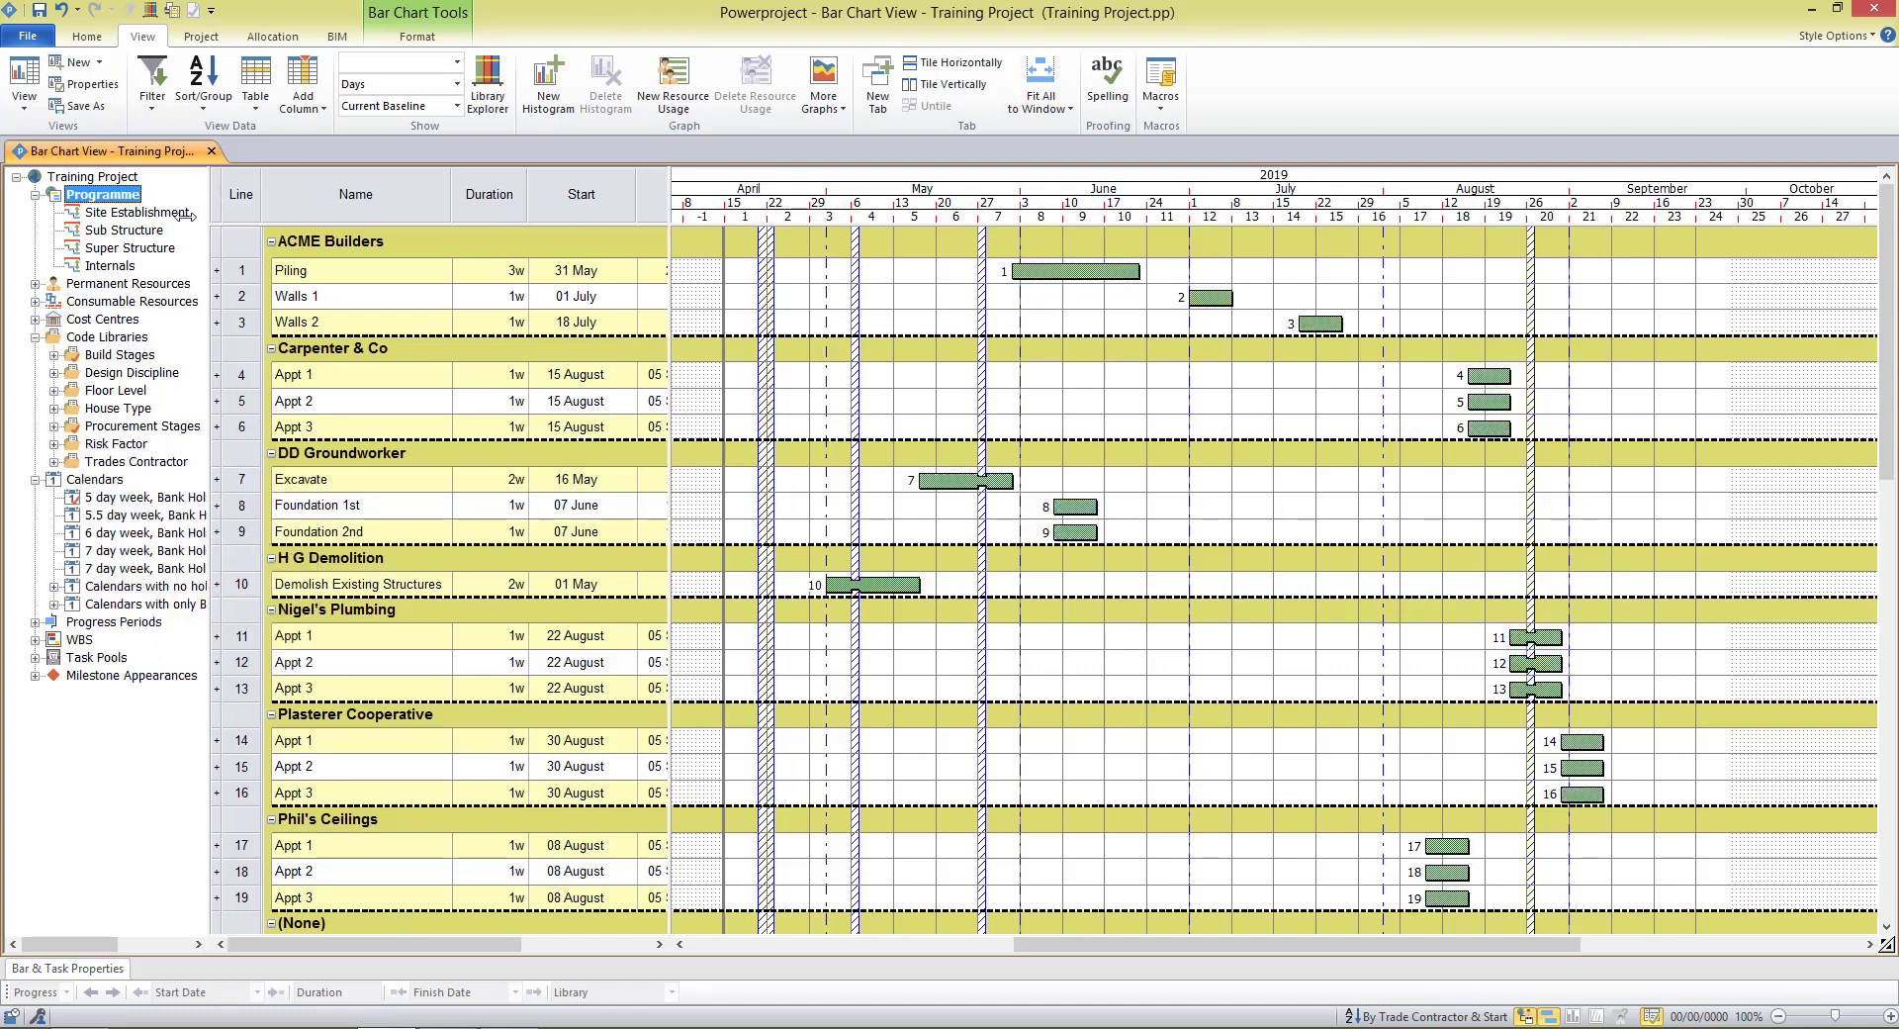
{"action": "left_click_drag", "start_coordinate": [214, 195], "coordinate": [23, 251]}
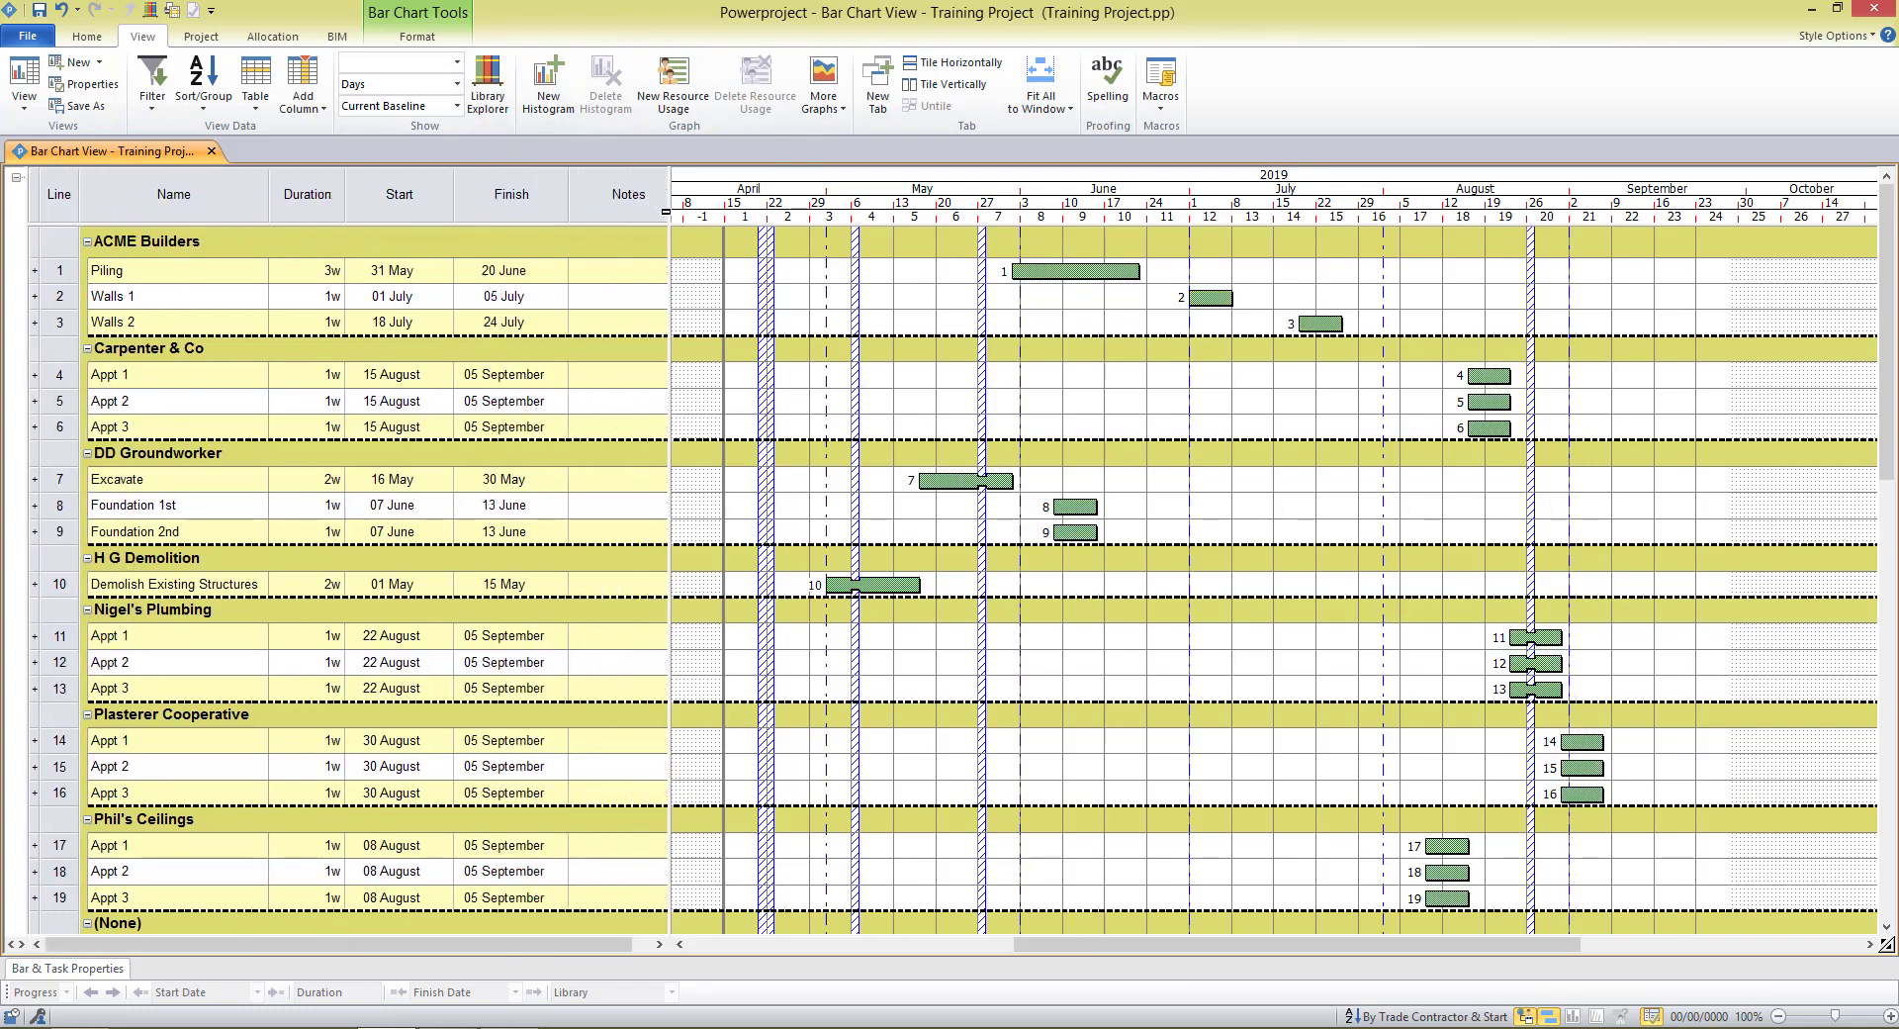
{"action": "mouse_move", "coordinate": [670, 210]}
{"action": "left_mouse_down"}
{"action": "mouse_move", "coordinate": [735, 212]}
{"action": "mouse_move", "coordinate": [685, 214]}
{"action": "left_mouse_up"}
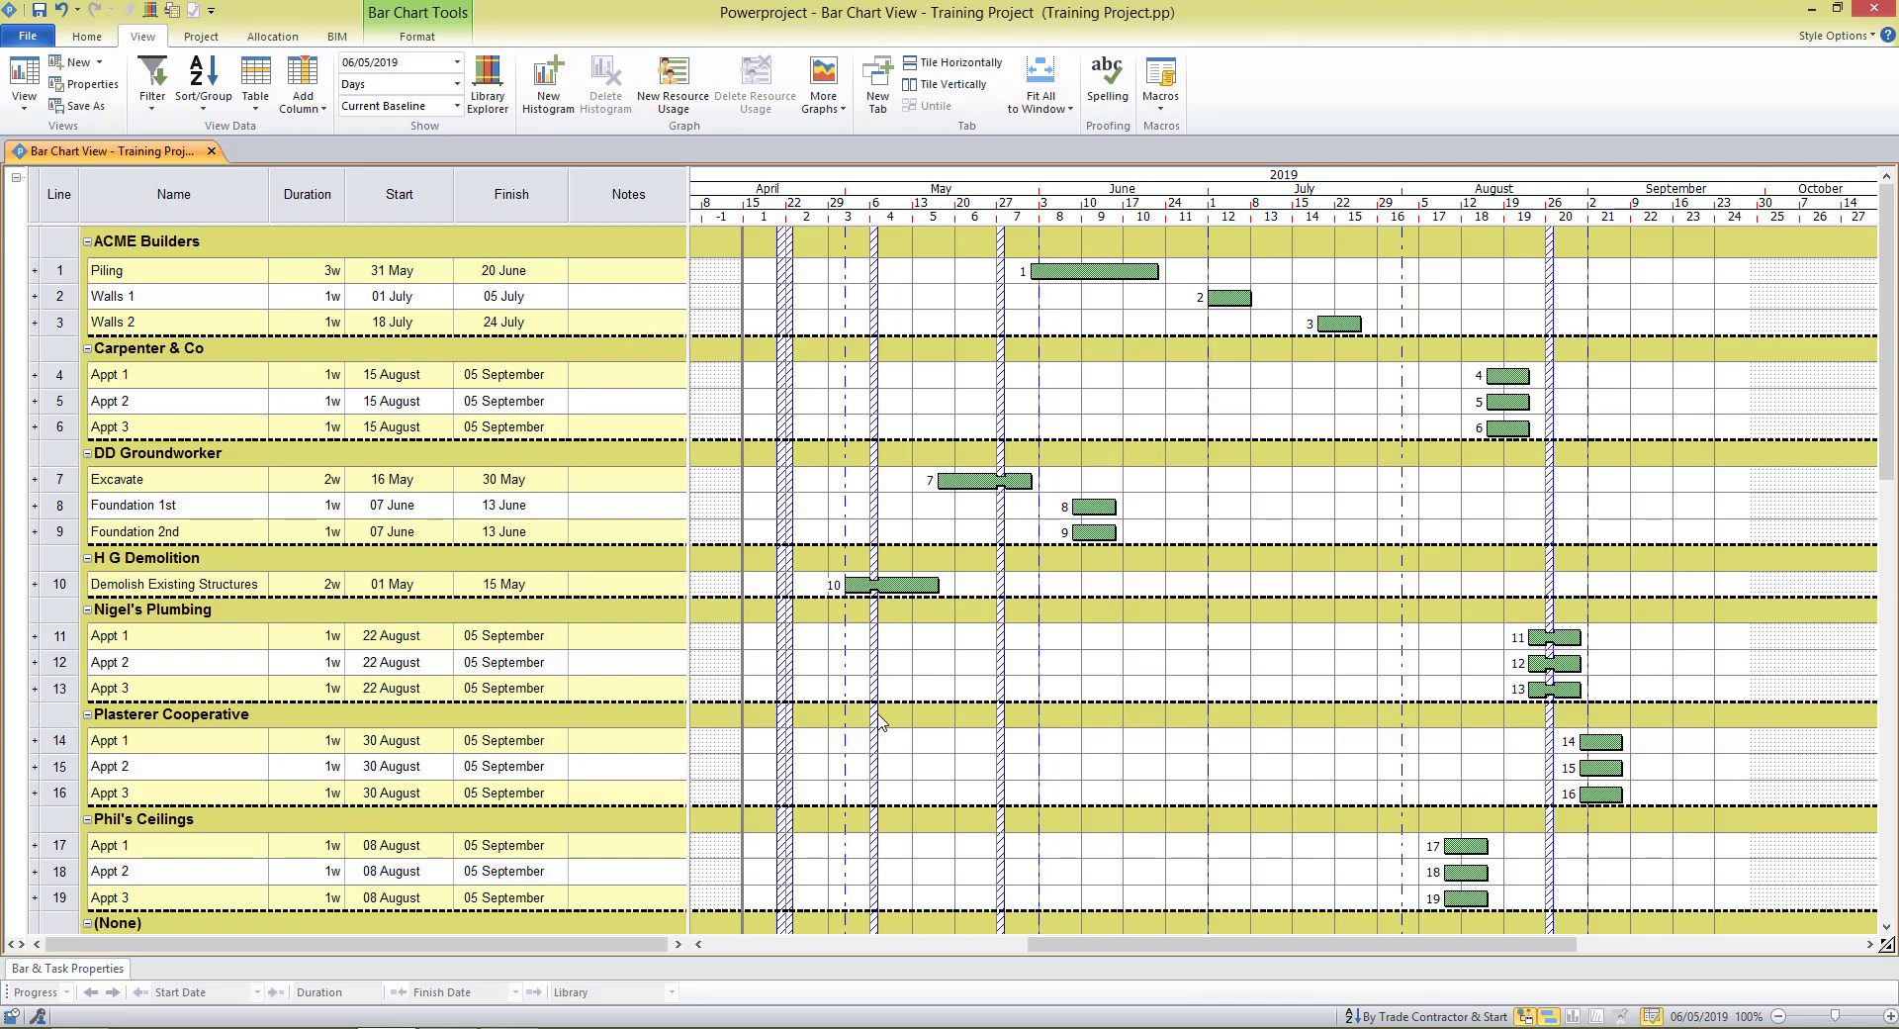
Save the current view as "Simple View" with no category
{"action": "left_click", "coordinate": [87, 106]}
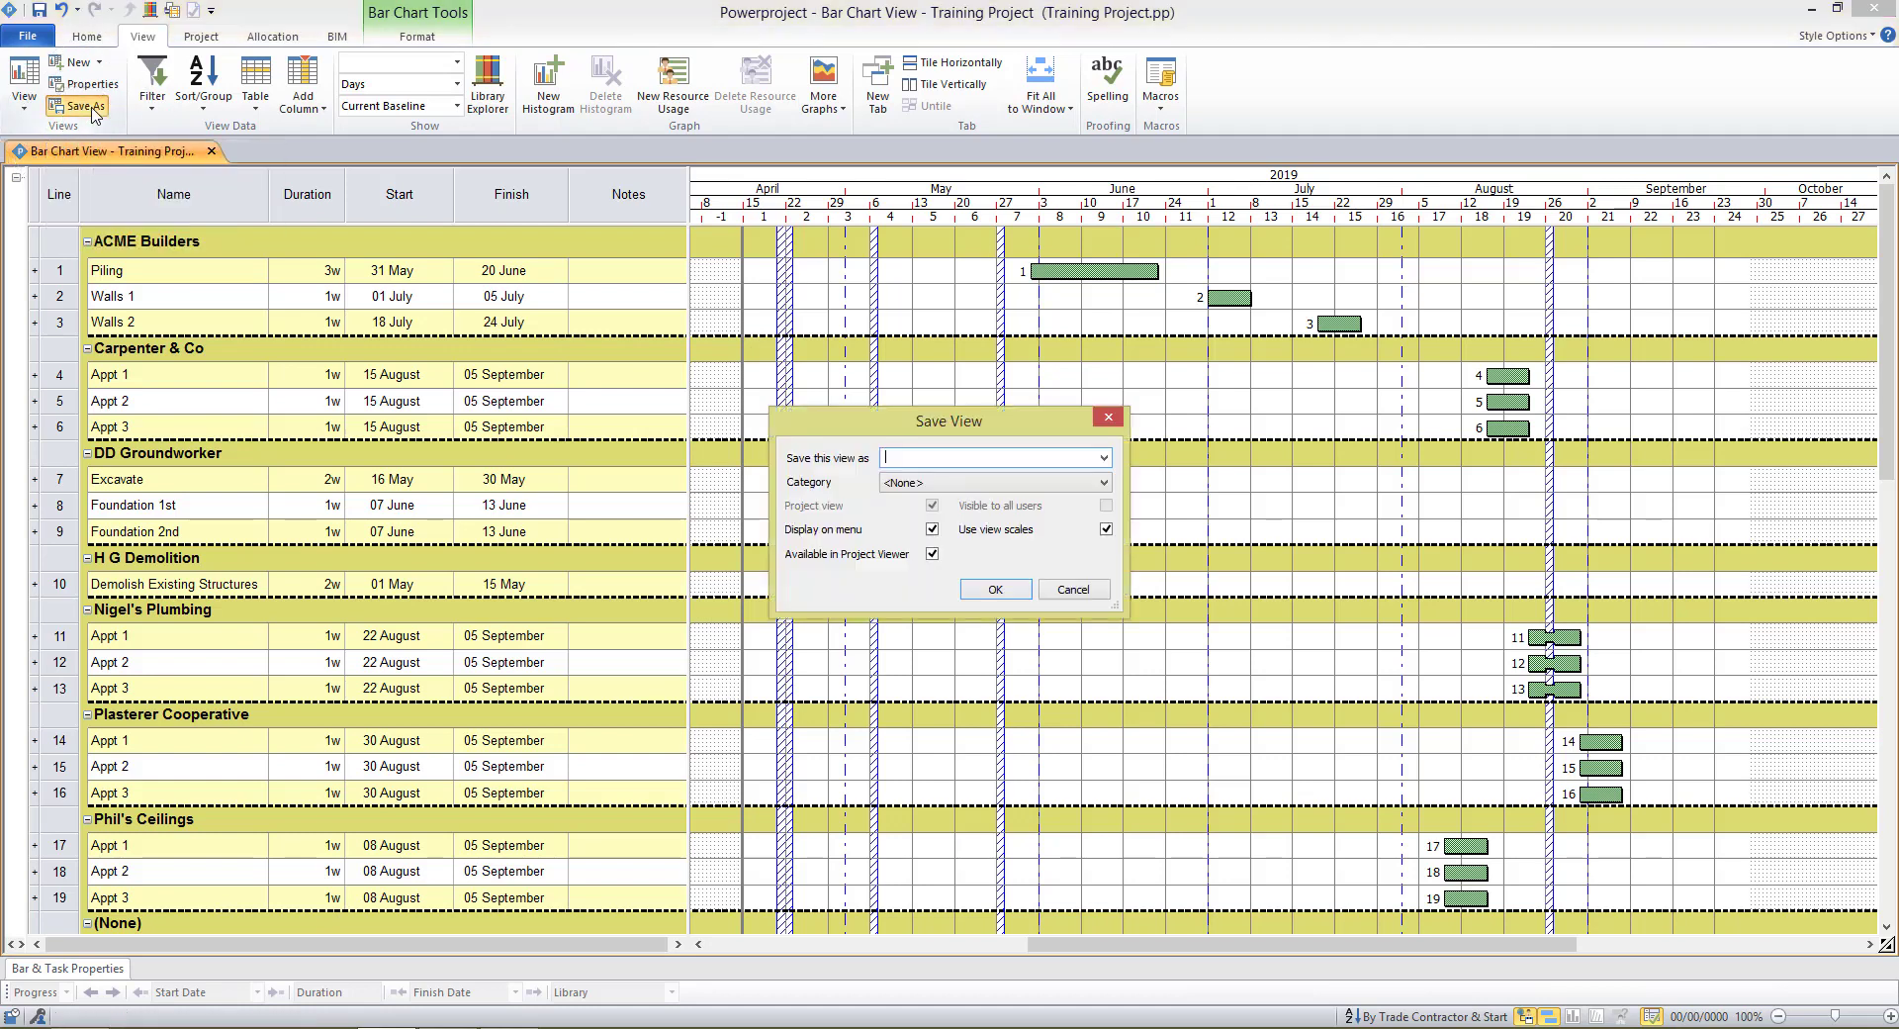
{"action": "type", "text": "Simple View"}
{"action": "left_click", "coordinate": [997, 589]}
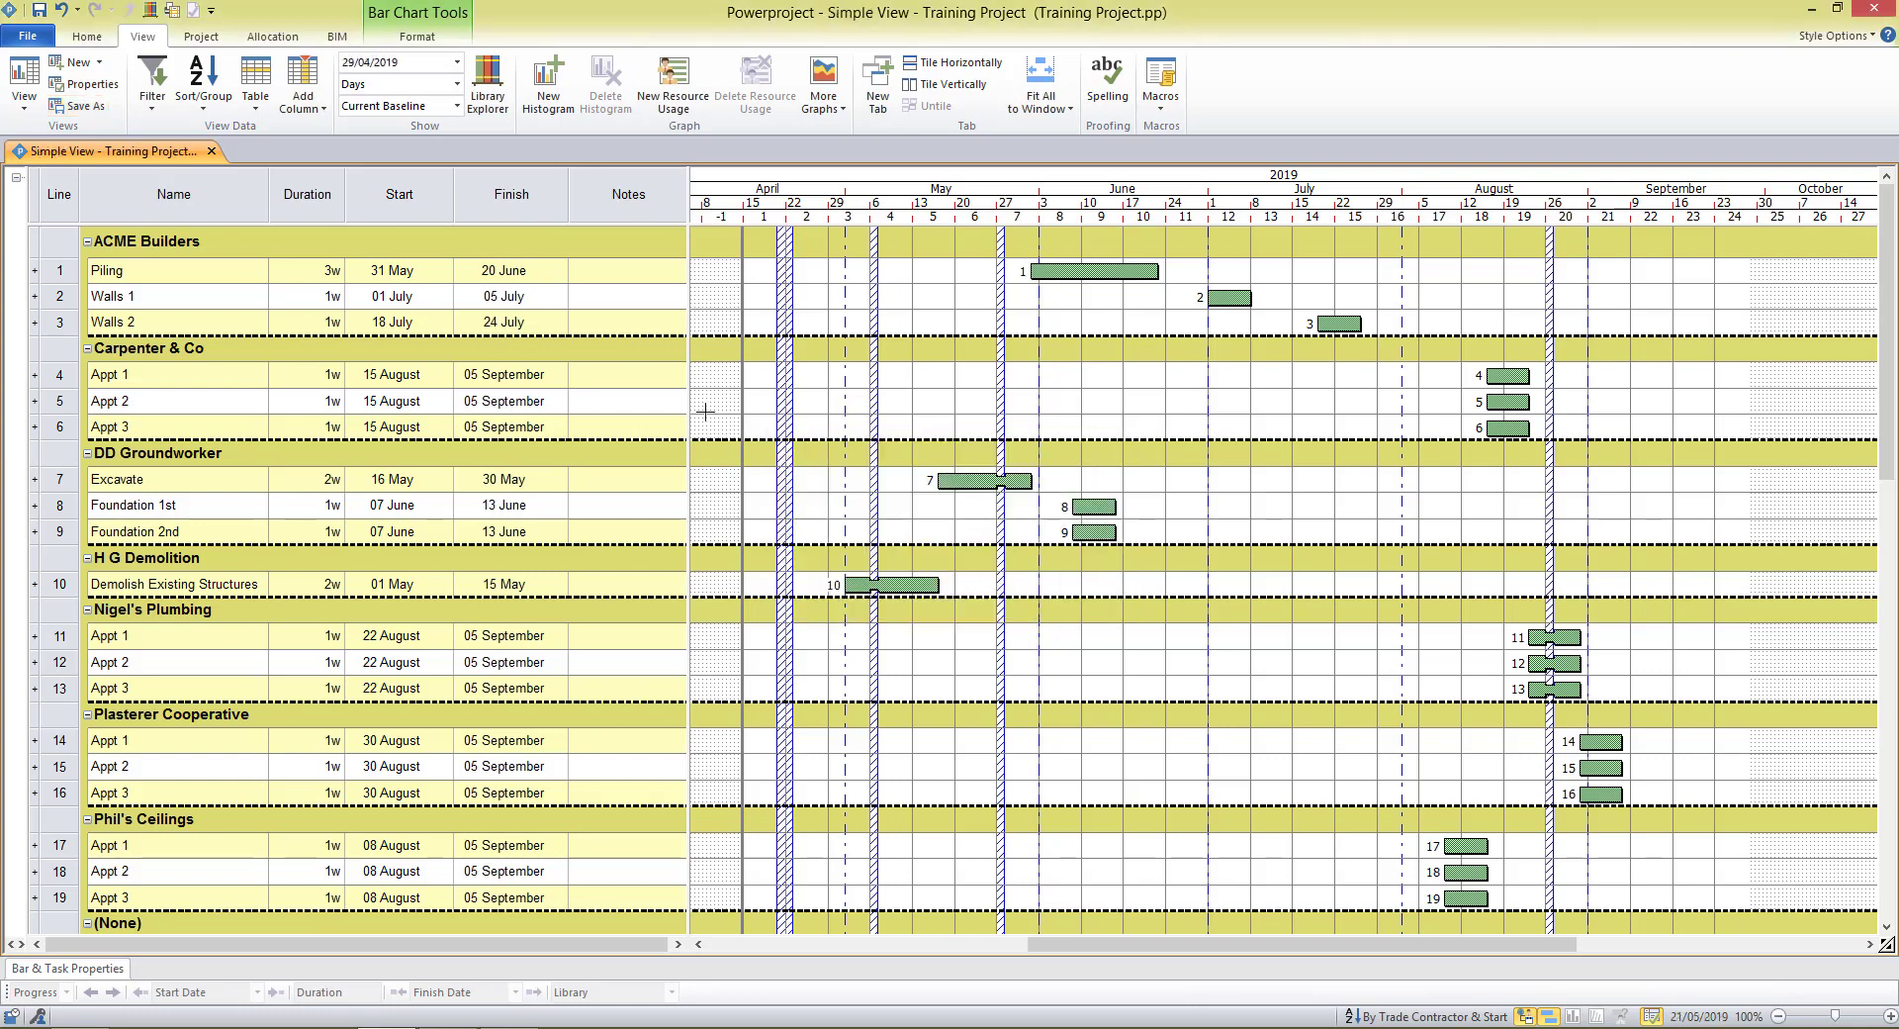
Open the saved Bar Chart View and compare it with Simple View by switching between the two
{"action": "left_click", "coordinate": [23, 99]}
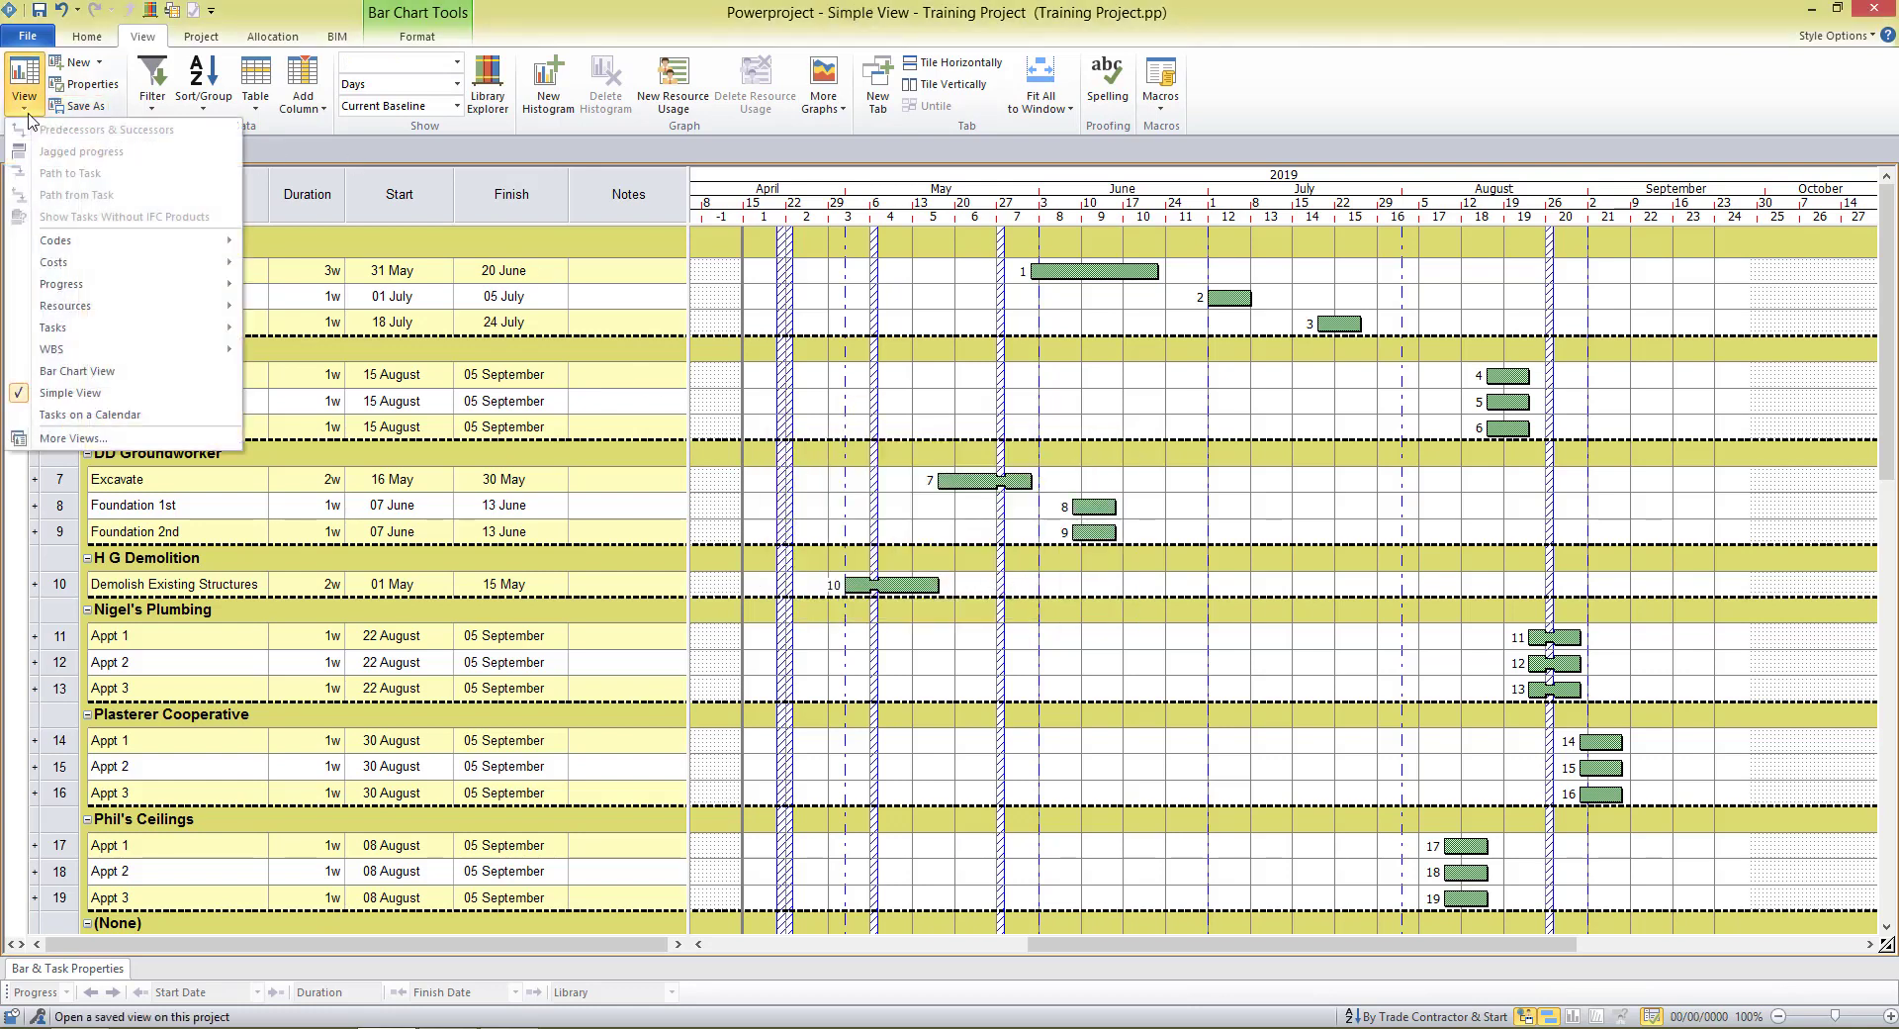
{"action": "left_click", "coordinate": [110, 371]}
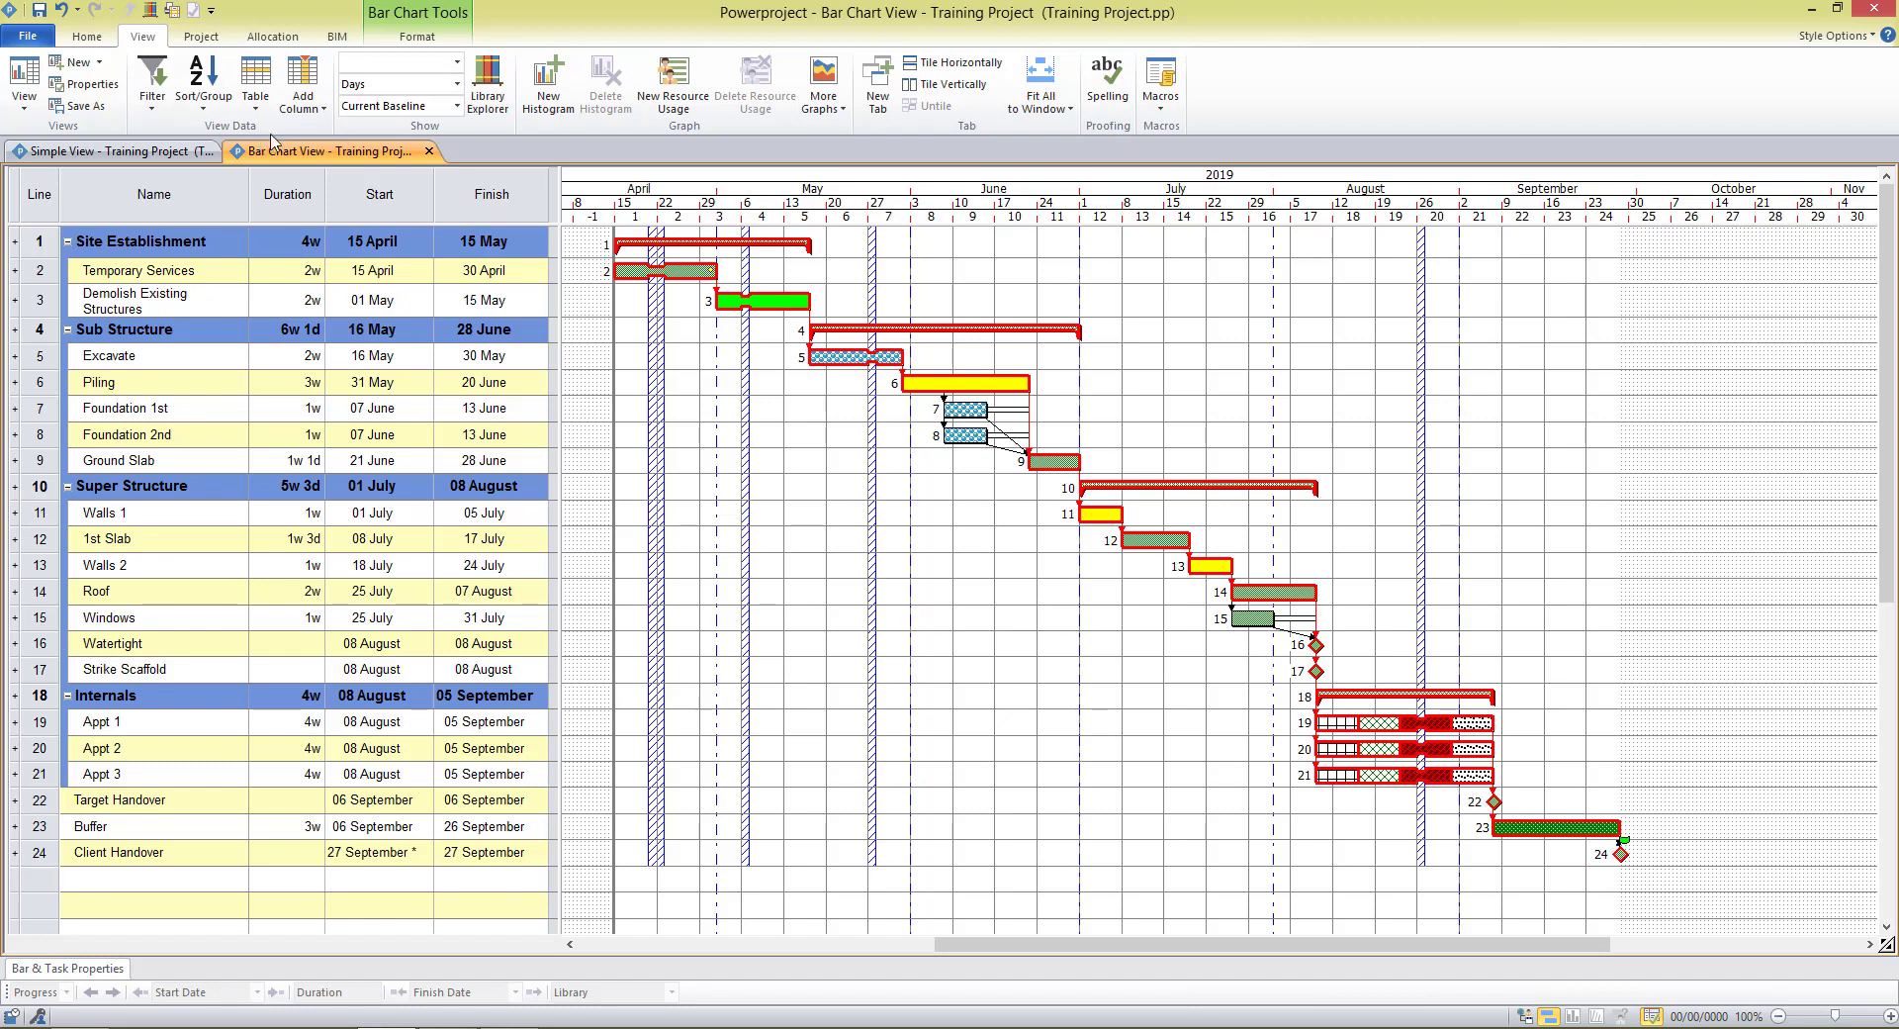
{"action": "left_click", "coordinate": [188, 155]}
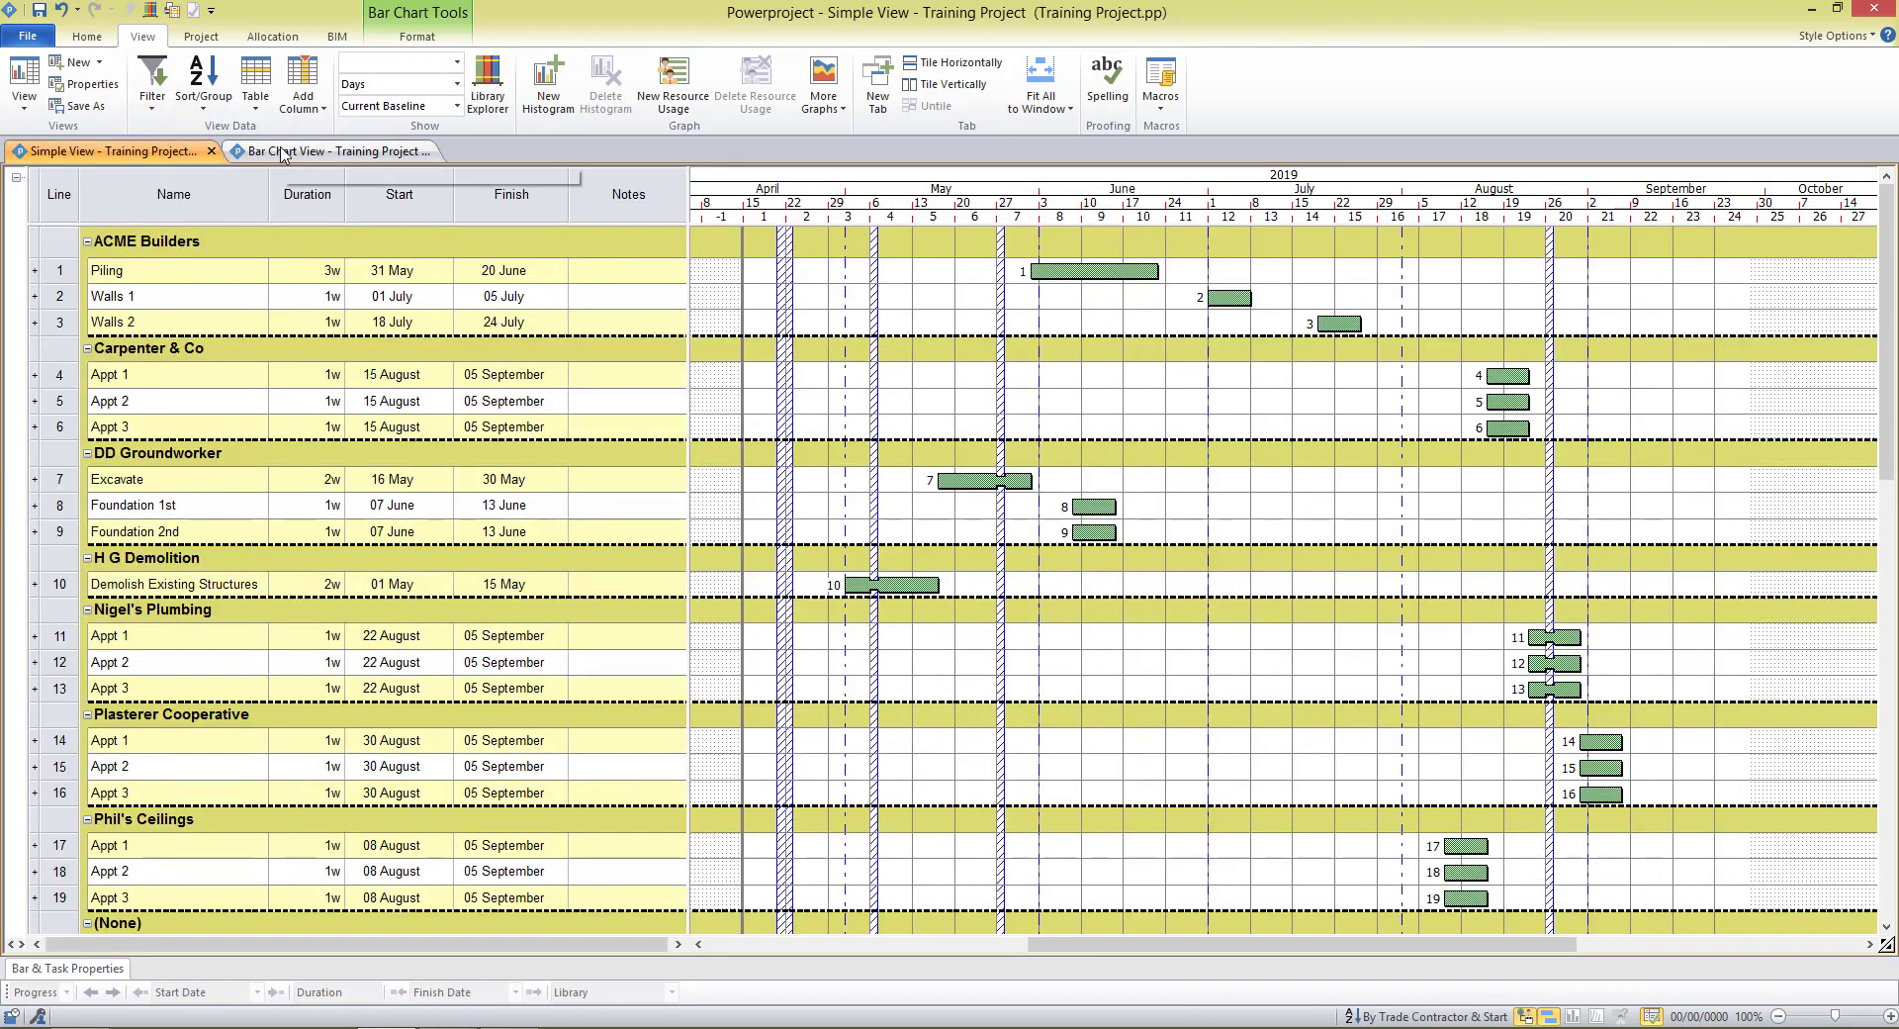
{"action": "left_click", "coordinate": [282, 155]}
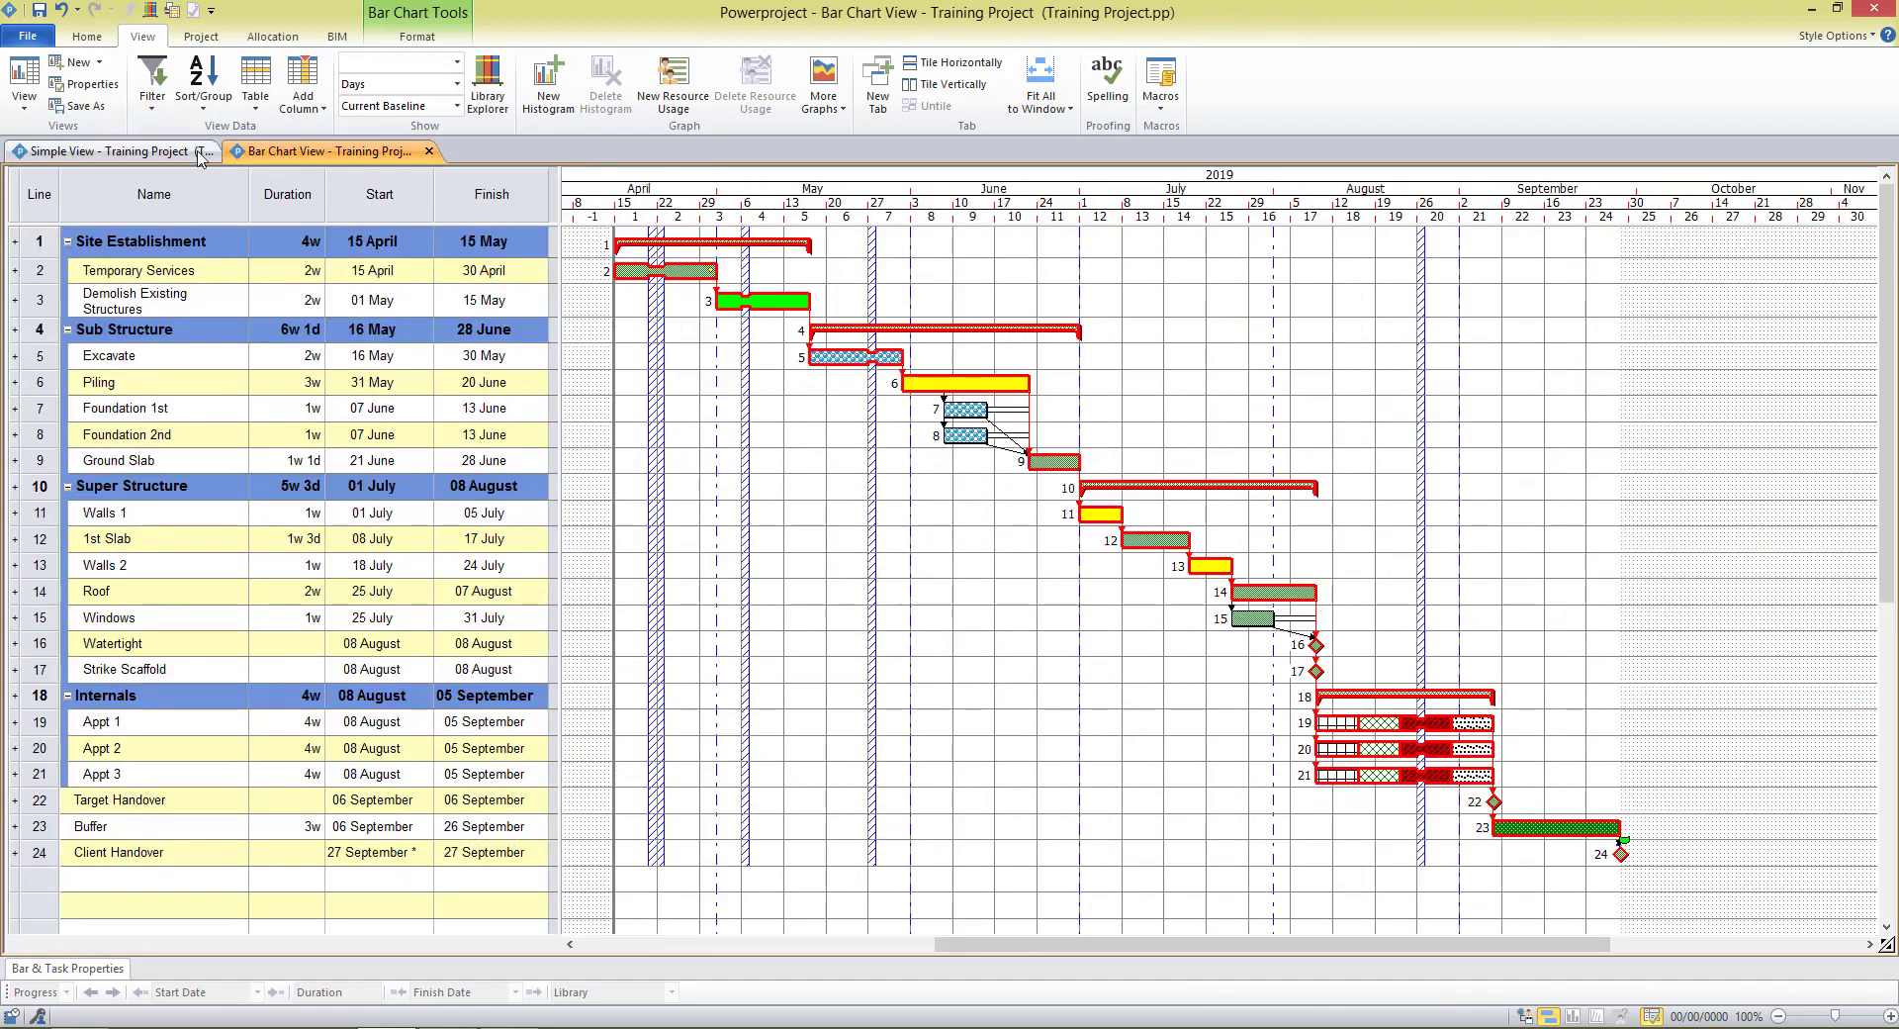
{"action": "left_click", "coordinate": [180, 155]}
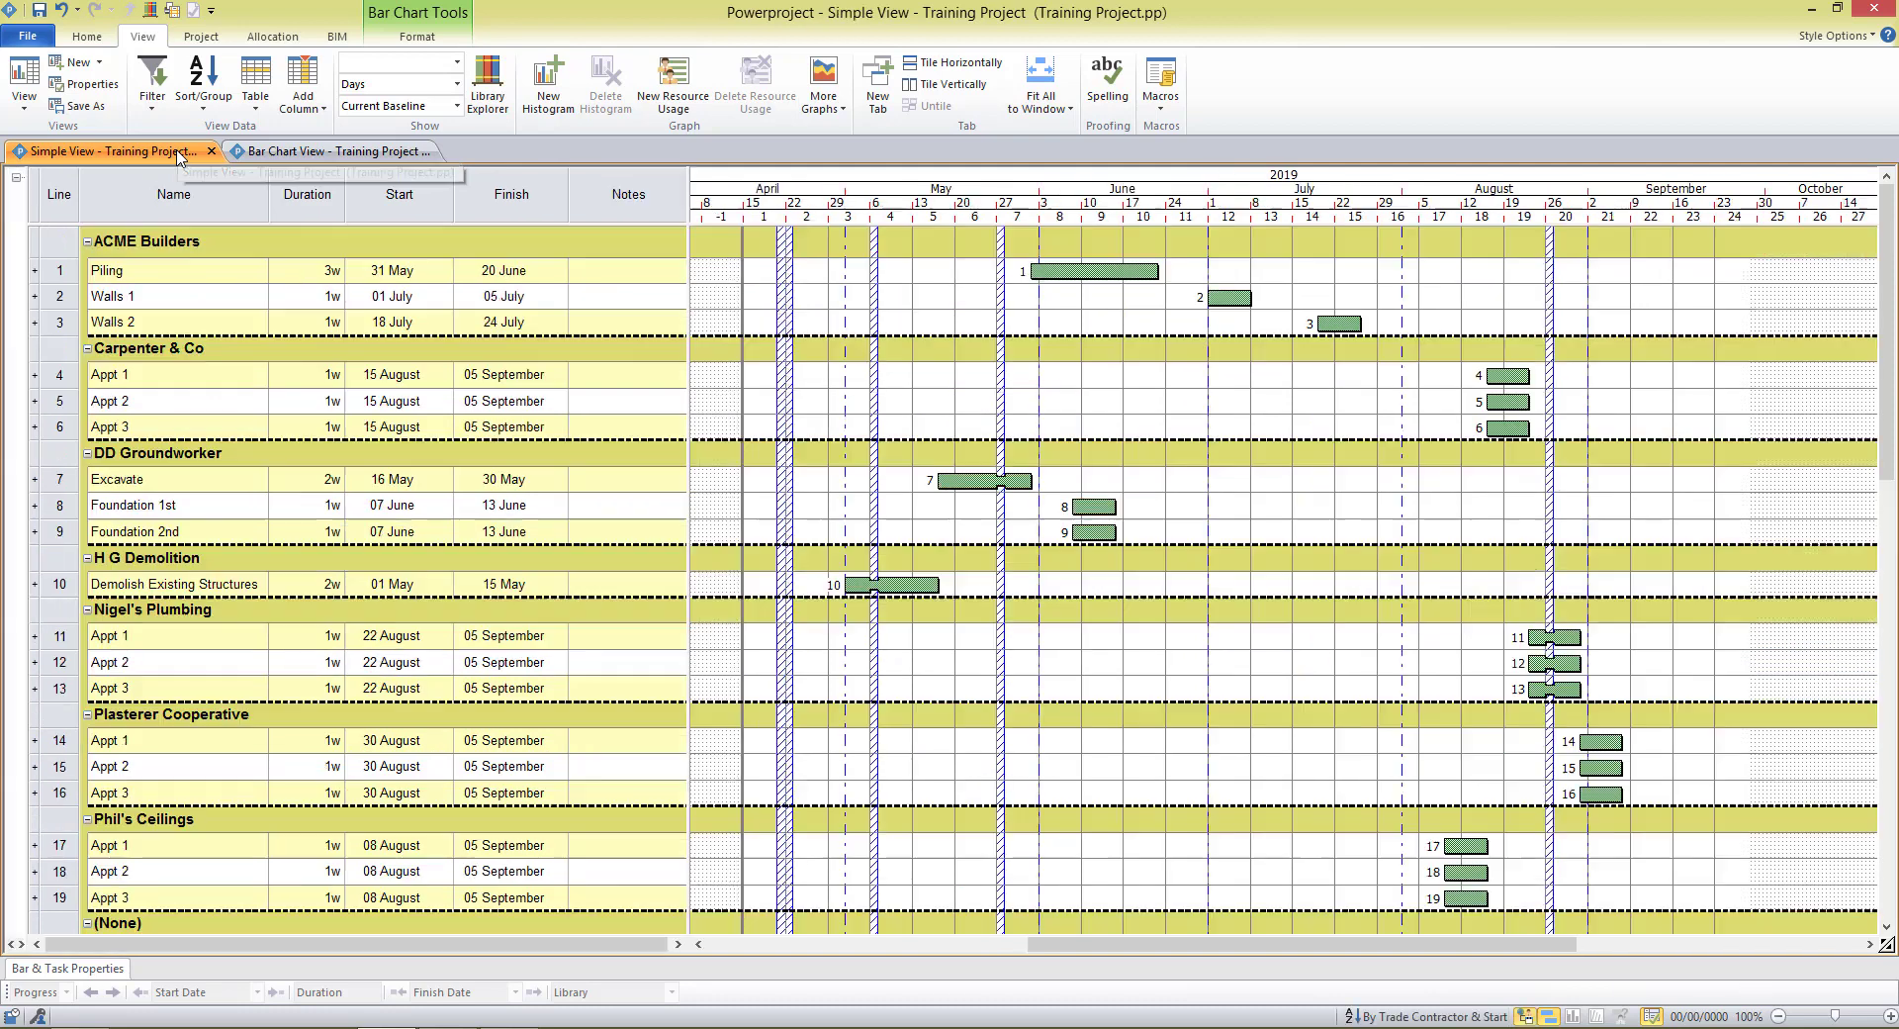
{"action": "left_click", "coordinate": [270, 155]}
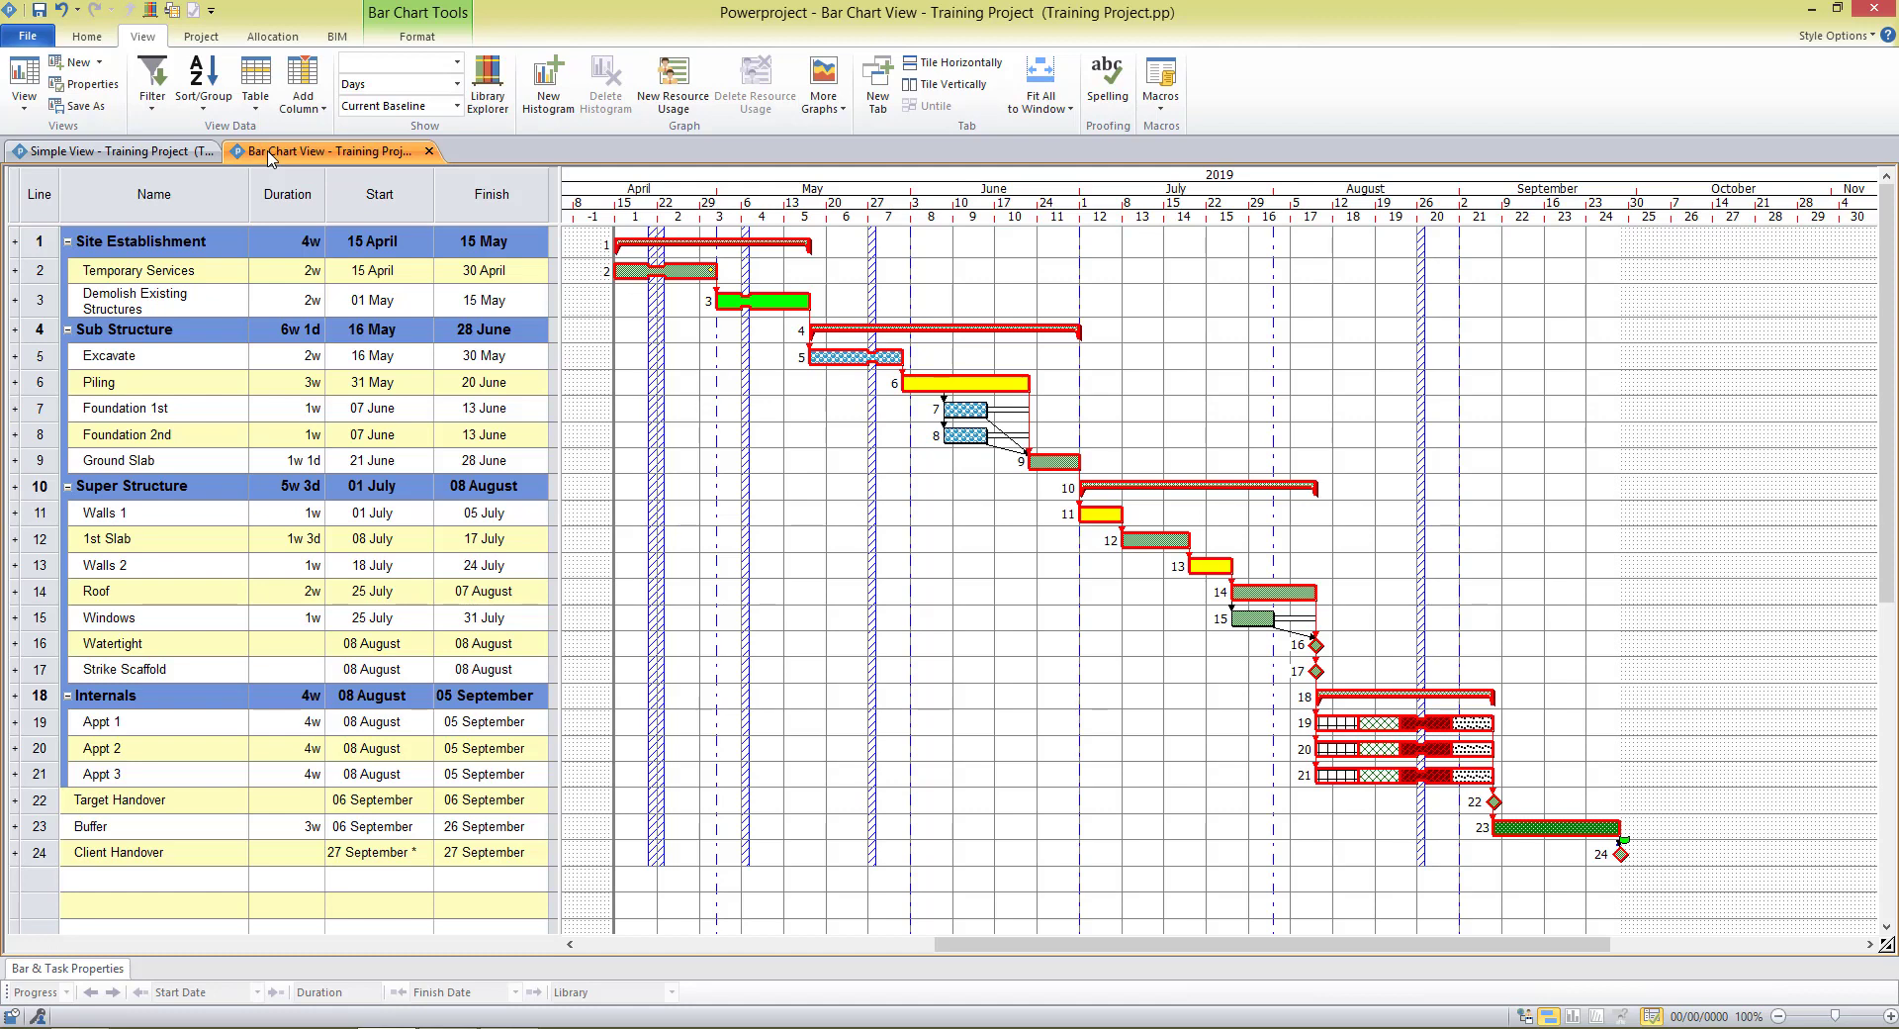
{"action": "left_click", "coordinate": [163, 156]}
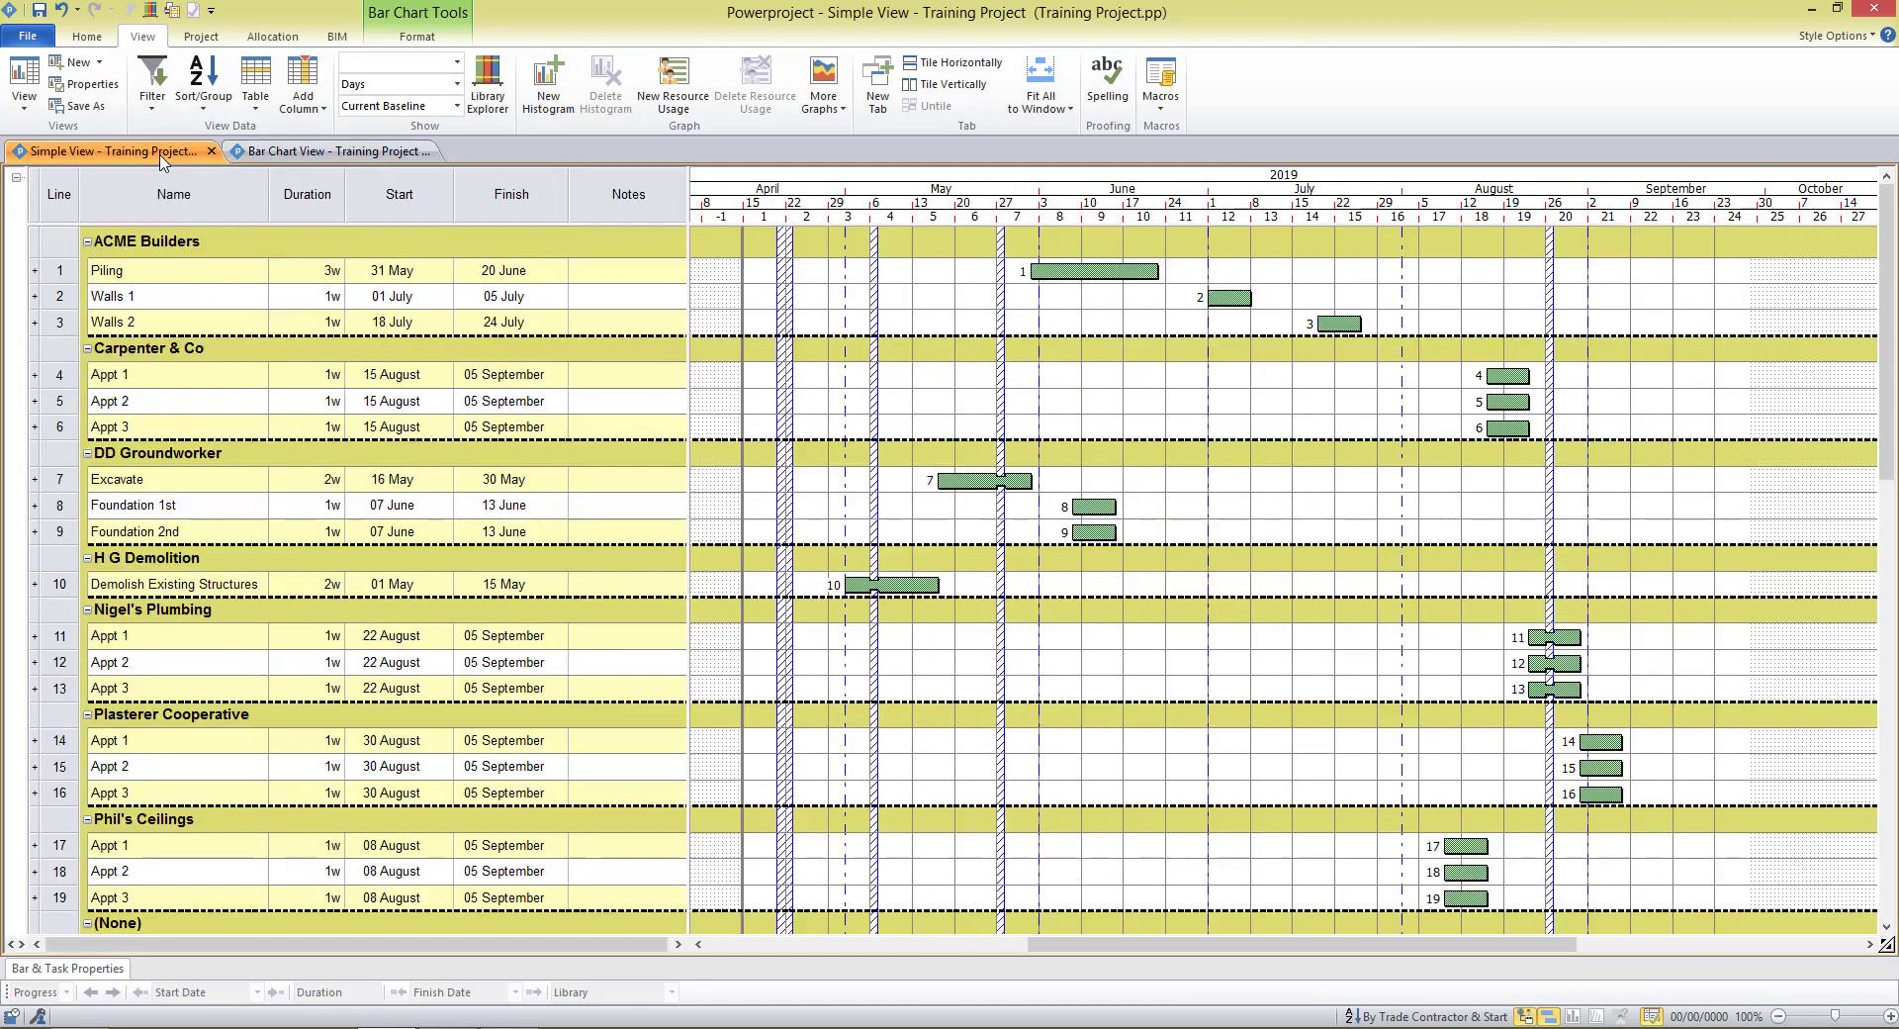
{"action": "left_click", "coordinate": [336, 152]}
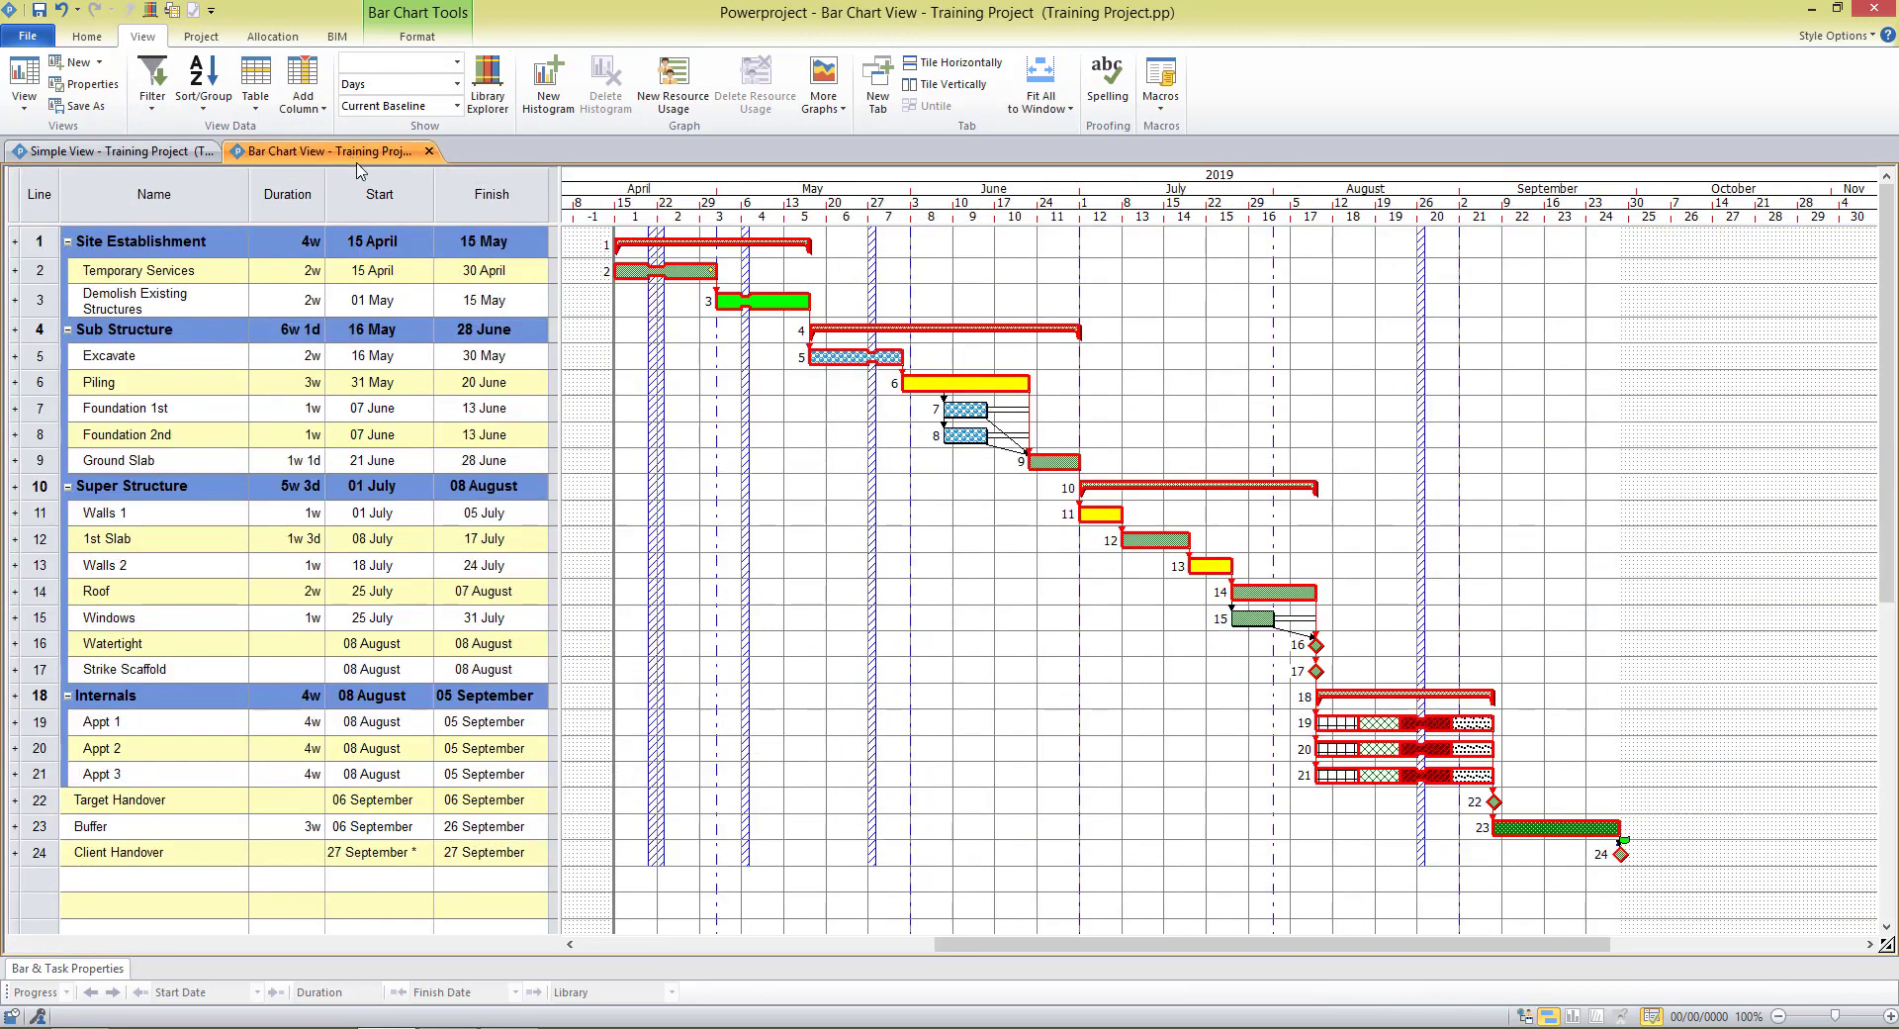